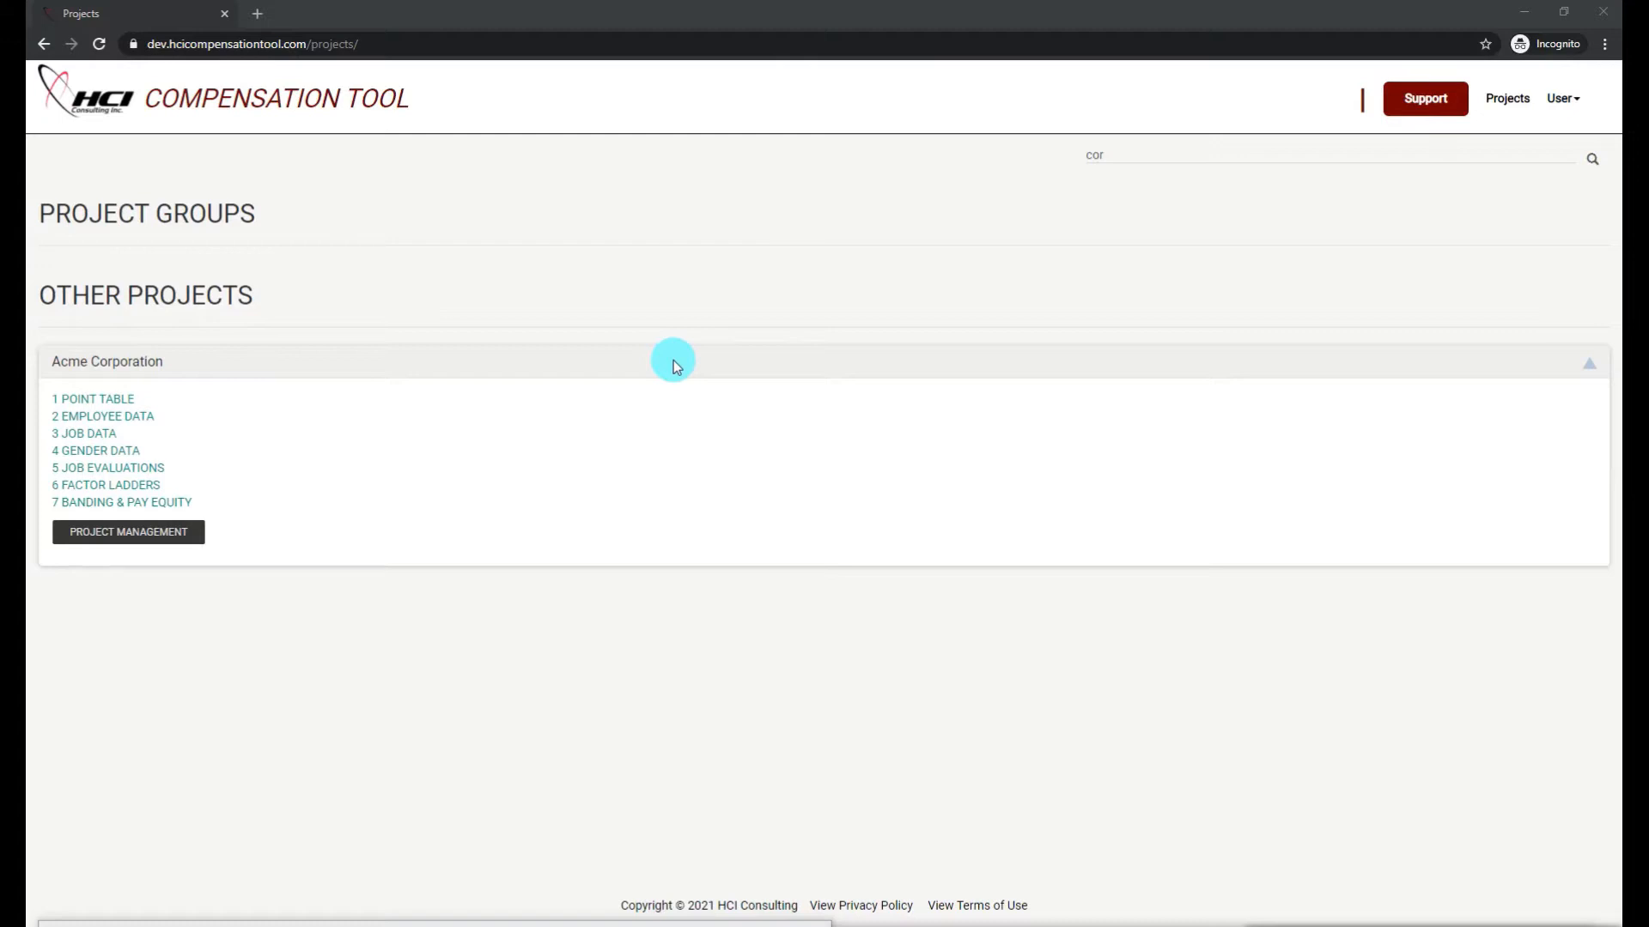
Step: Review the Acme Corporation project's Point Table, Job Data, Gender Summary and Job Evaluations pages, finishing on the Employee Data page
{"action": "left_click", "coordinate": [82, 417]}
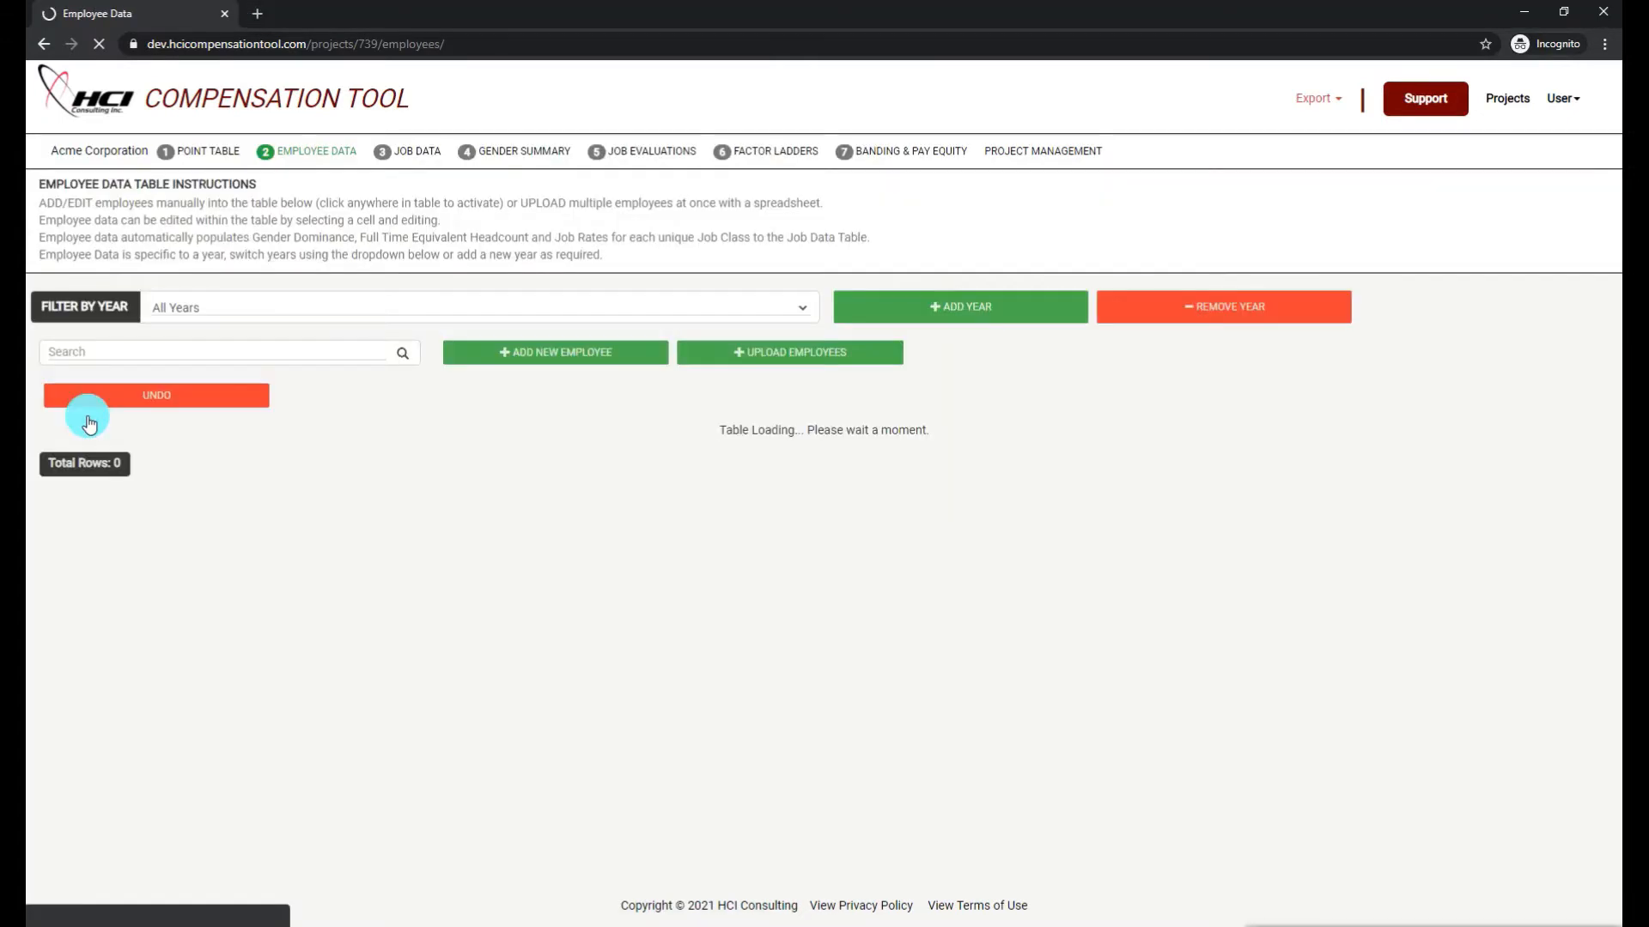
{"action": "left_click", "coordinate": [217, 160]}
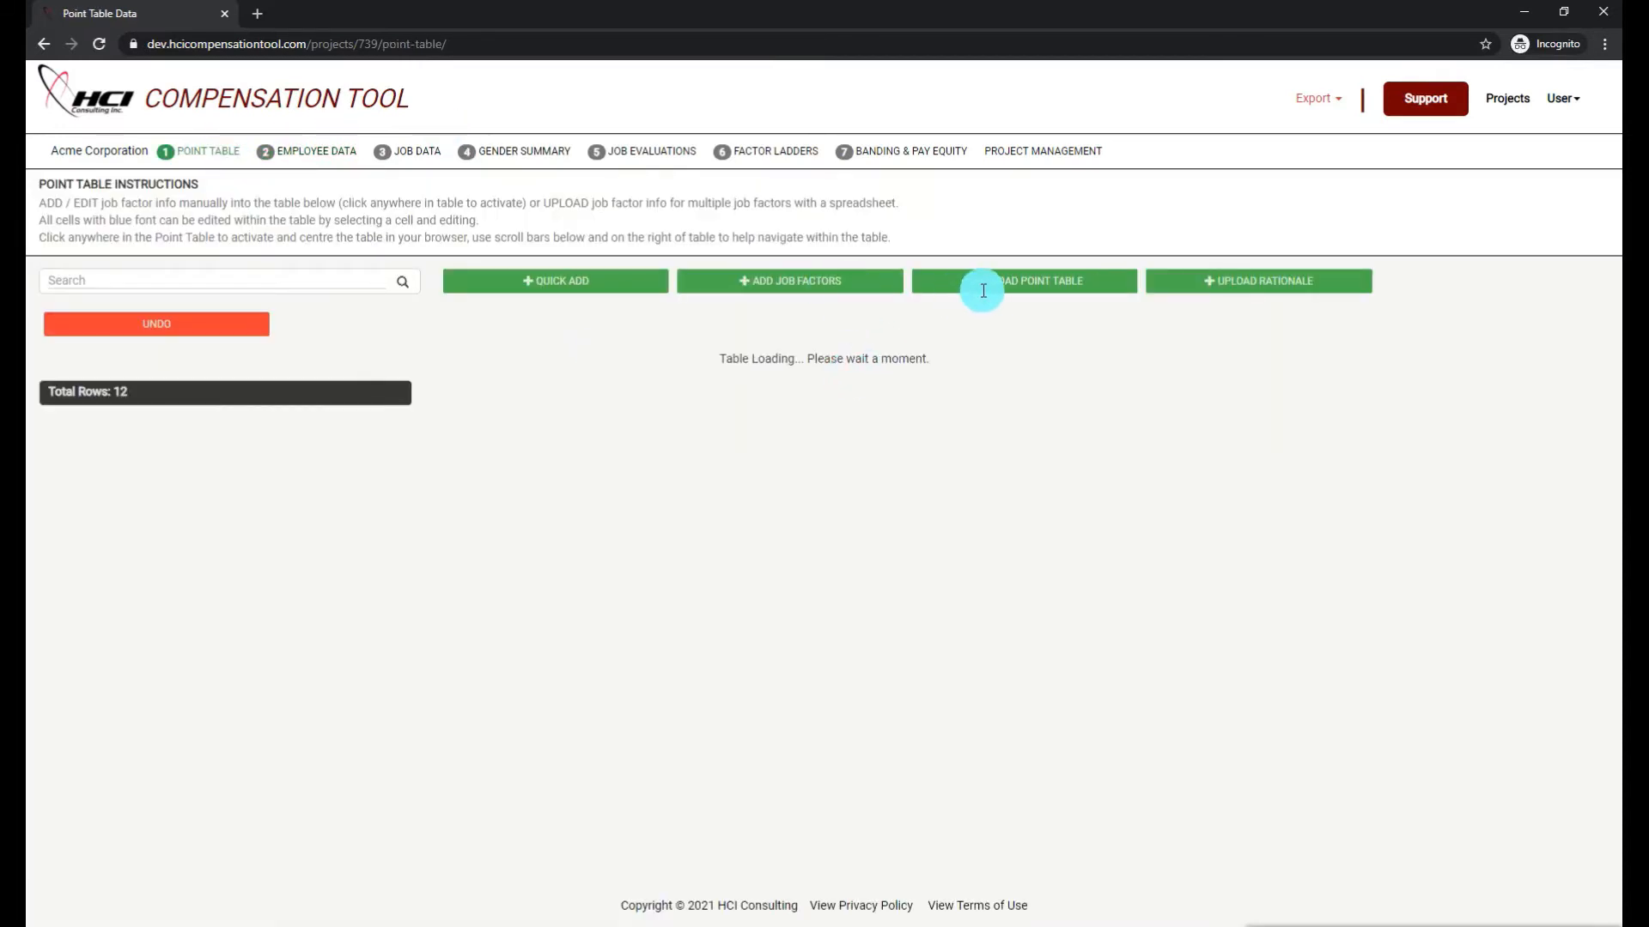
{"action": "left_click", "coordinate": [333, 161]}
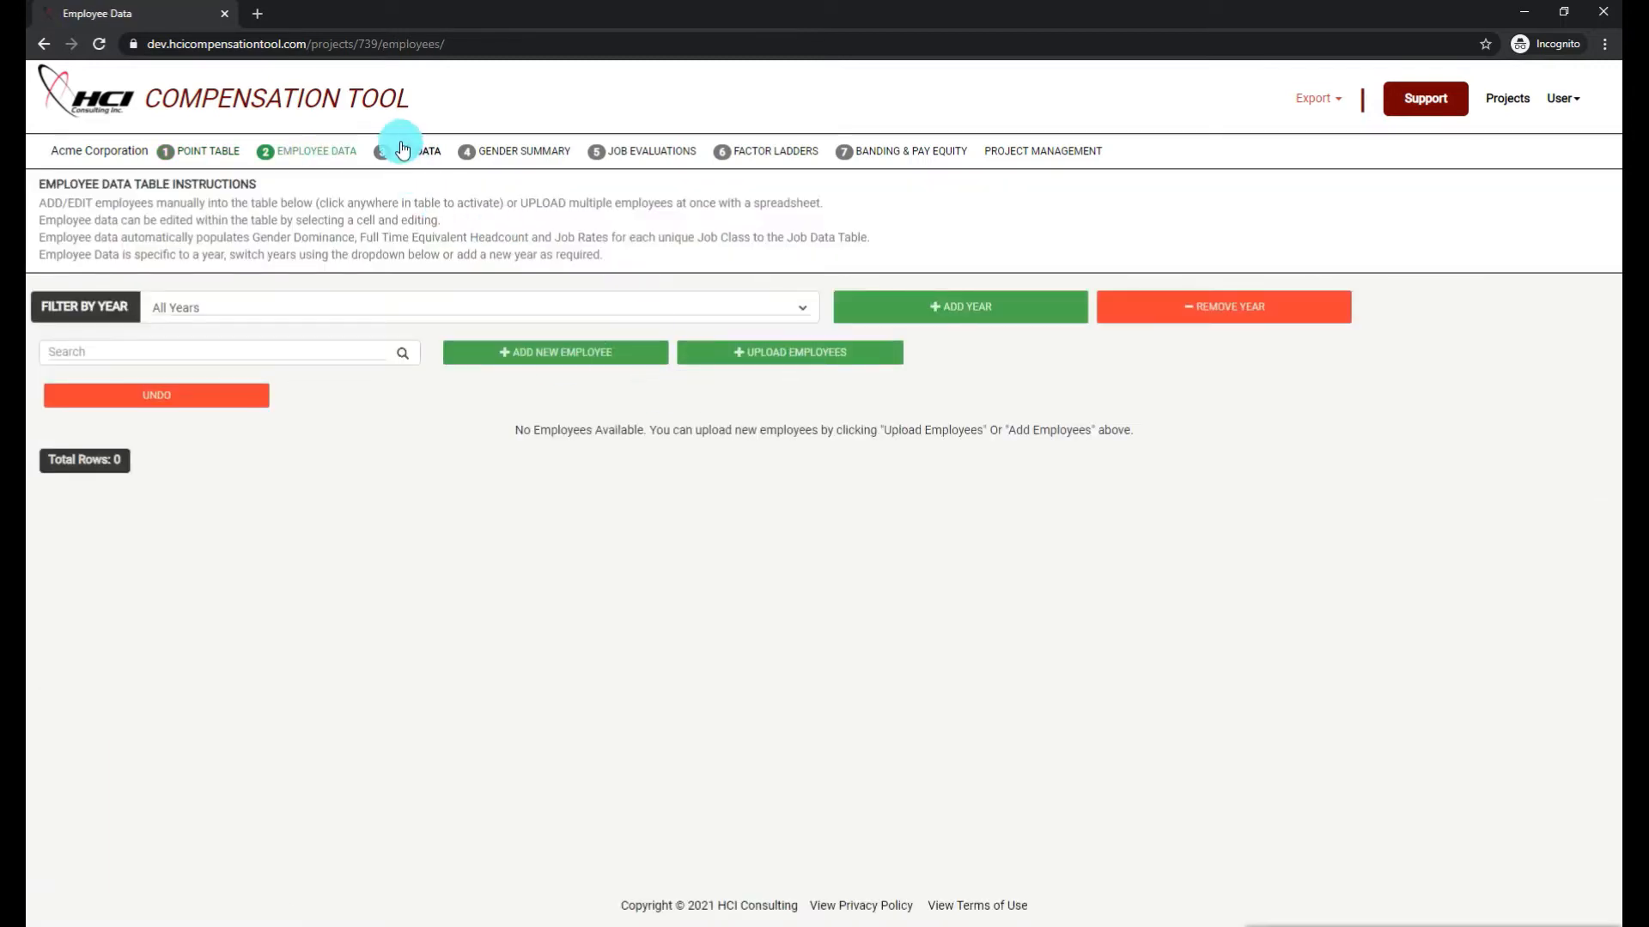
{"action": "left_click", "coordinate": [403, 151]}
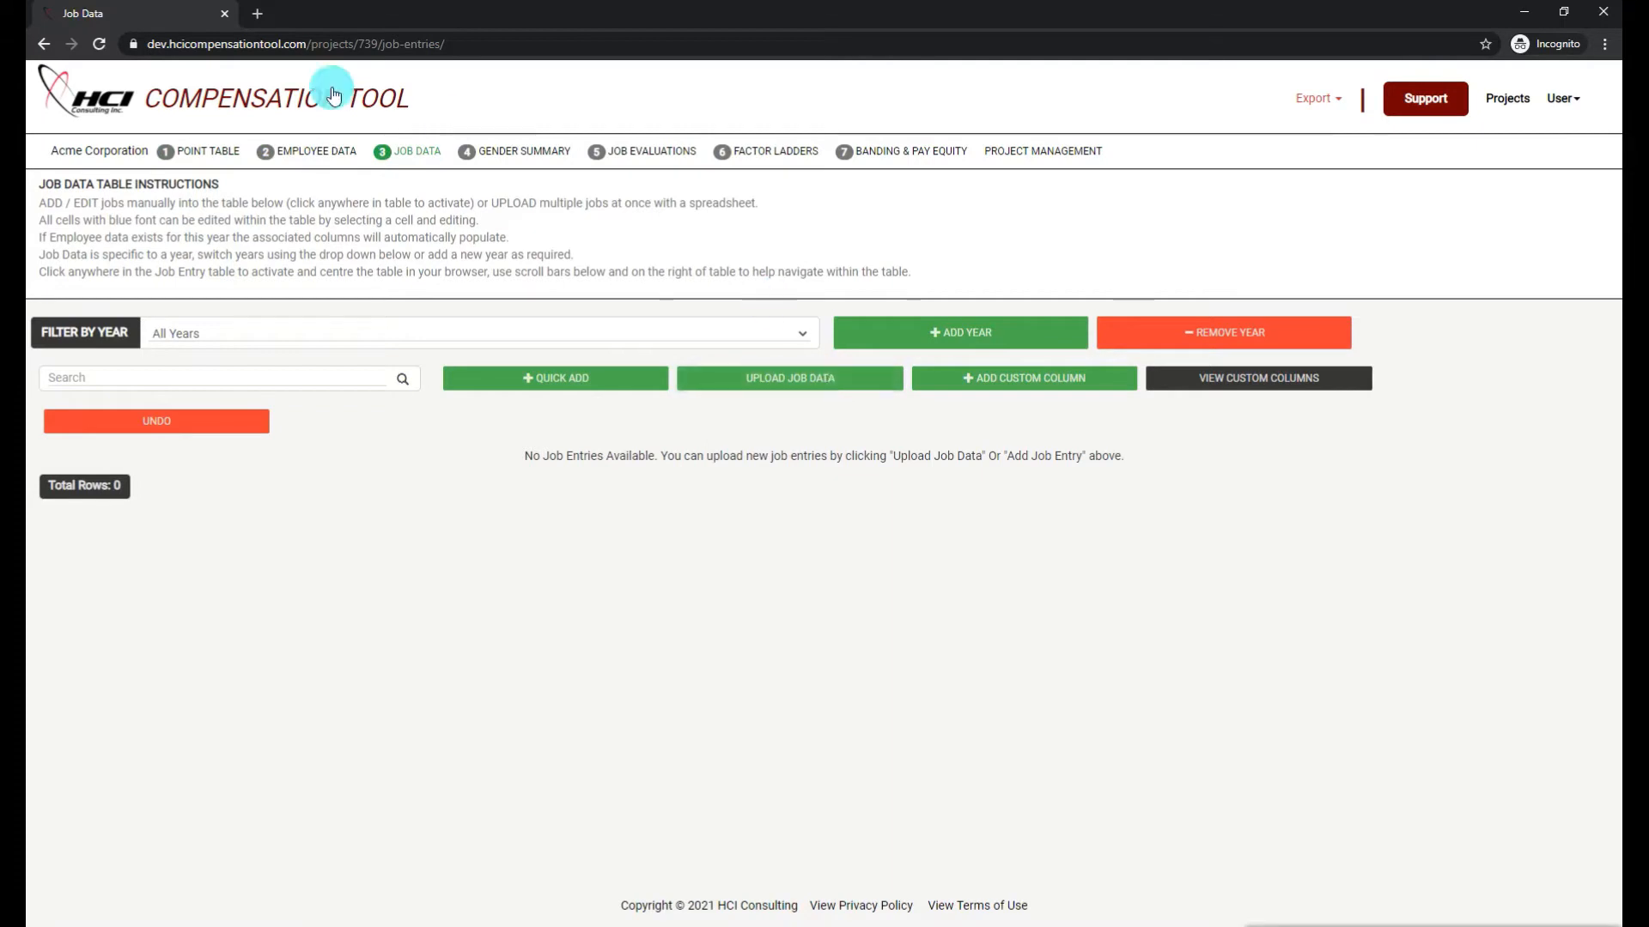
{"action": "left_click", "coordinate": [573, 150]}
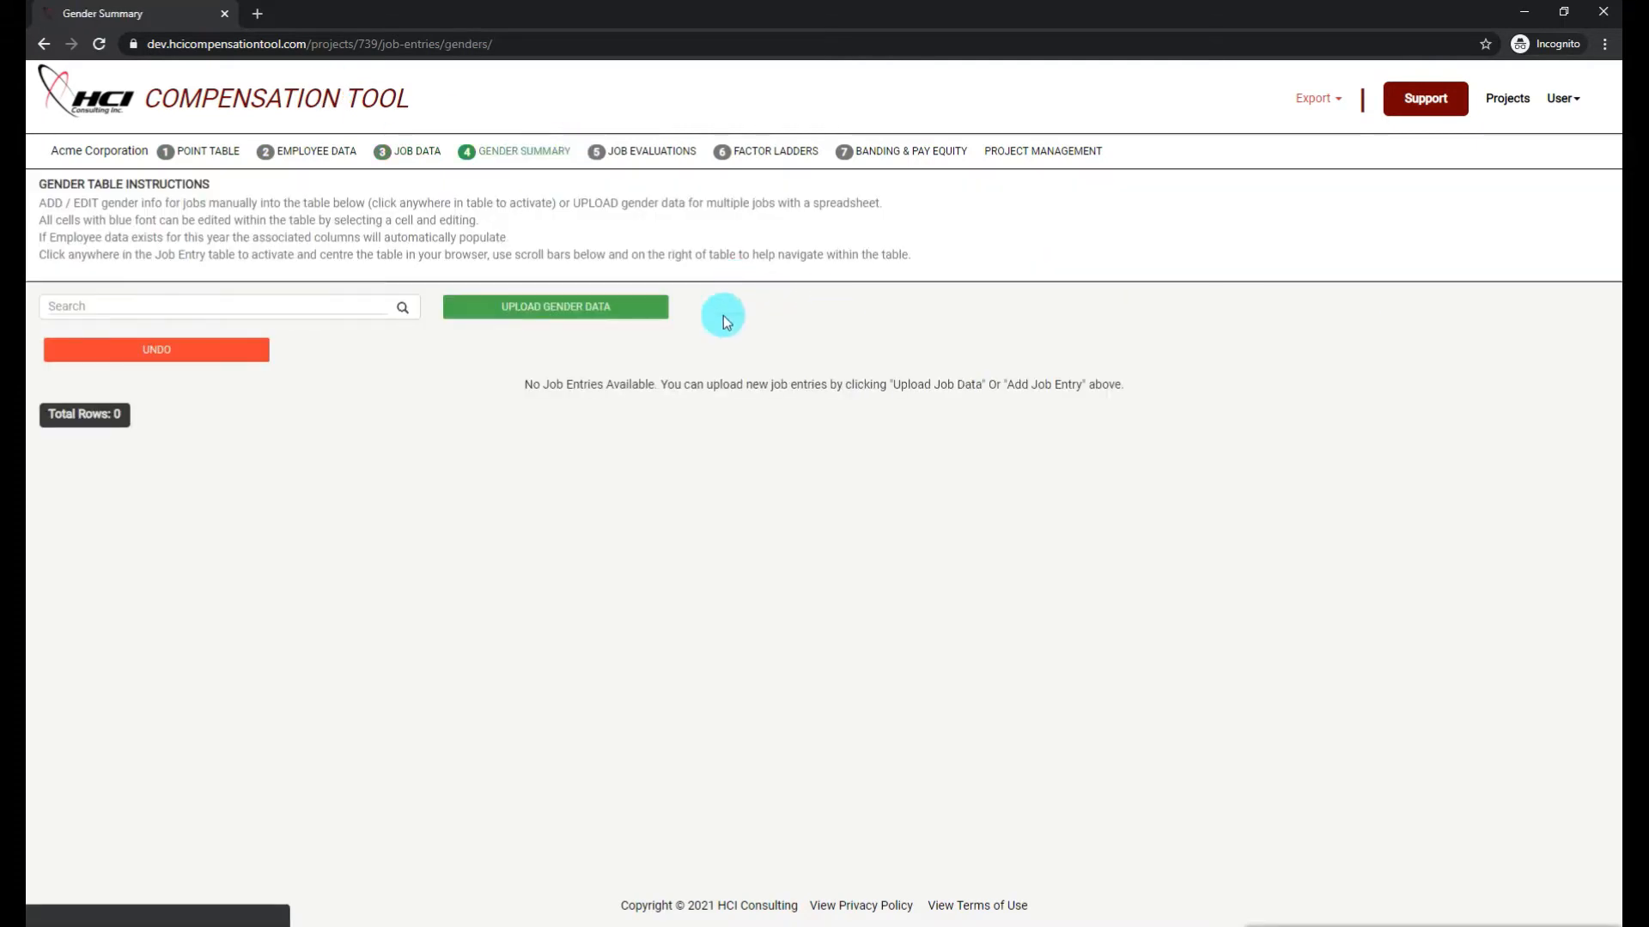
{"action": "left_click", "coordinate": [629, 152]}
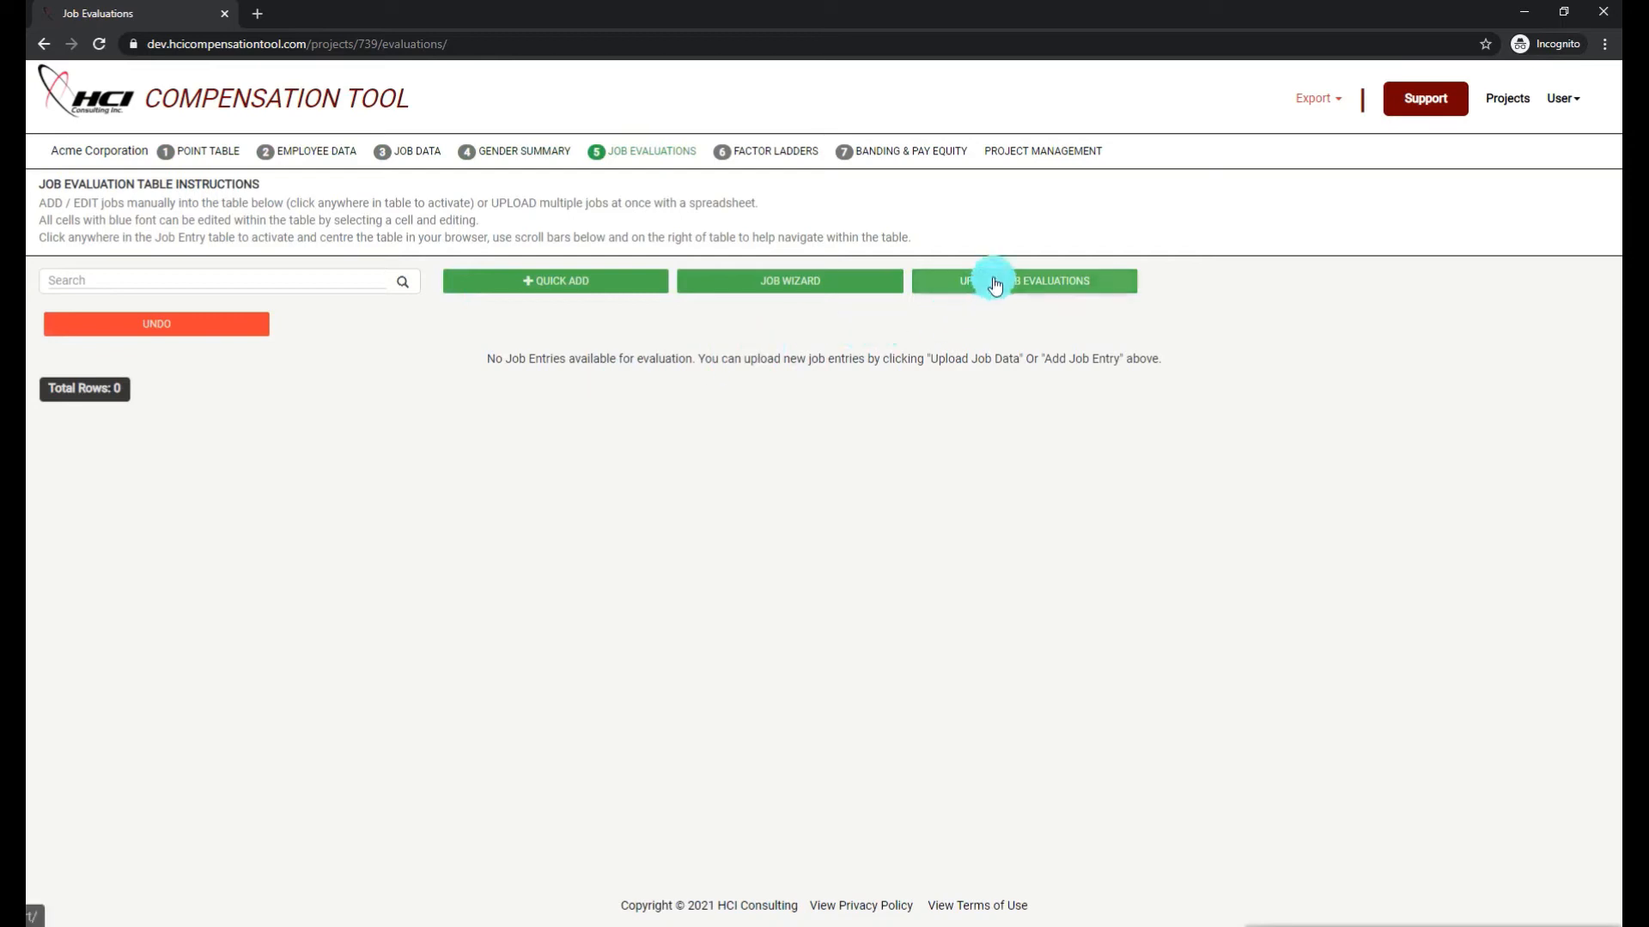
{"action": "left_click", "coordinate": [332, 157]}
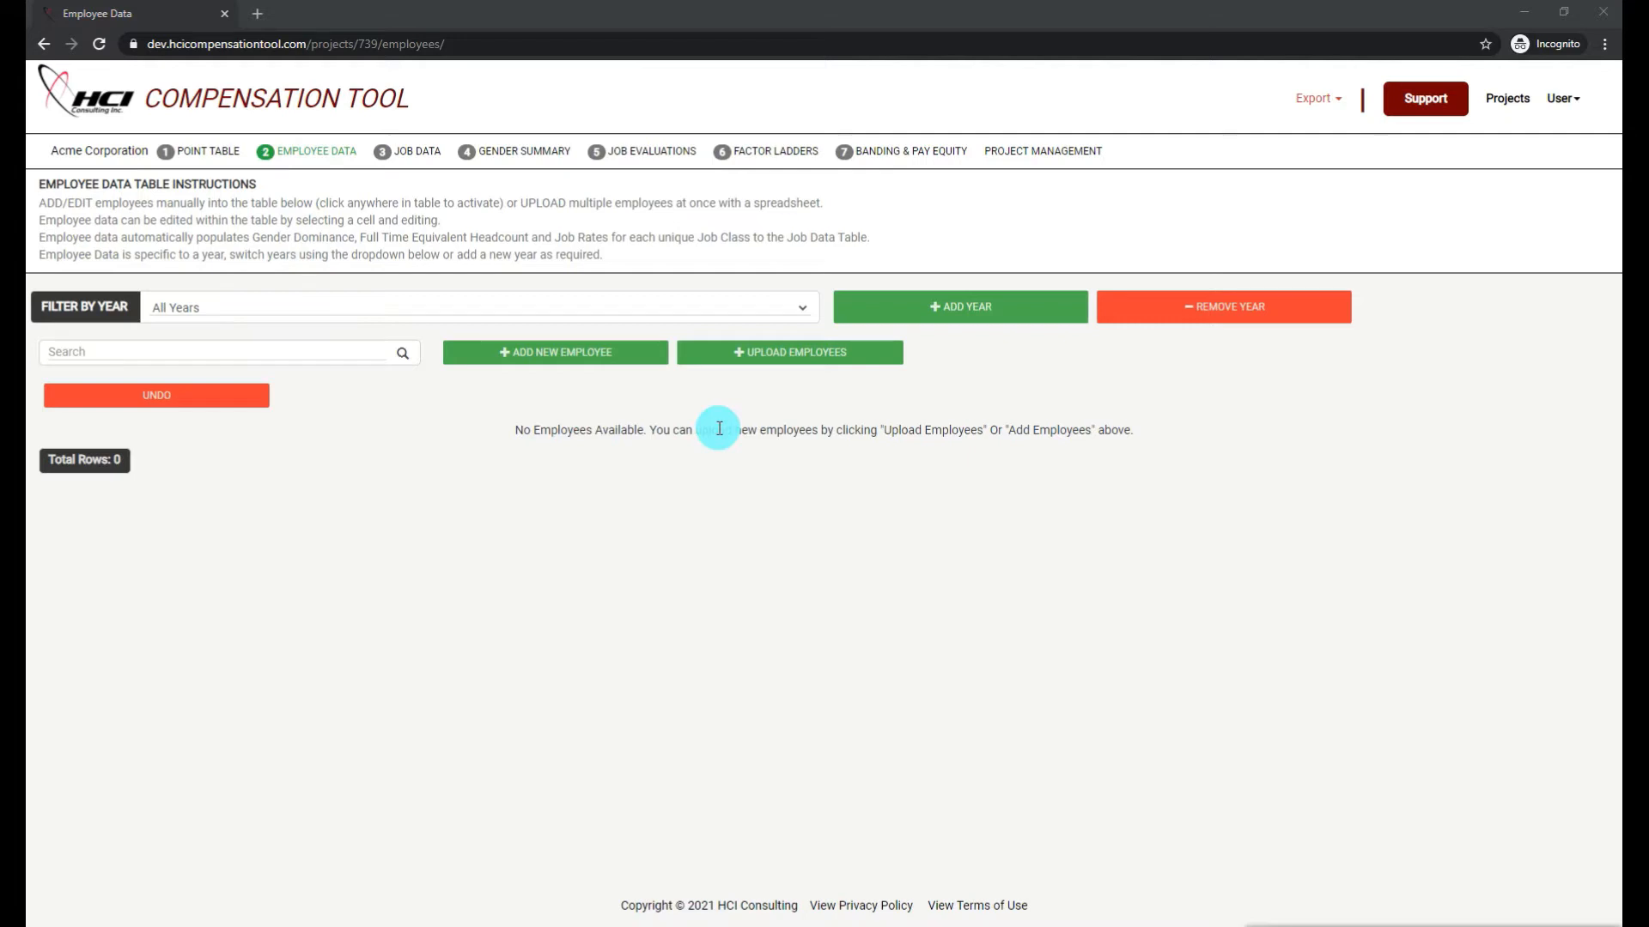
Step: Switch to the ACME - Compensation Data workbook in Excel and examine the 2015 payroll's column headers in row 4, including Annual Base
{"action": "key", "text": "alt+Tab"}
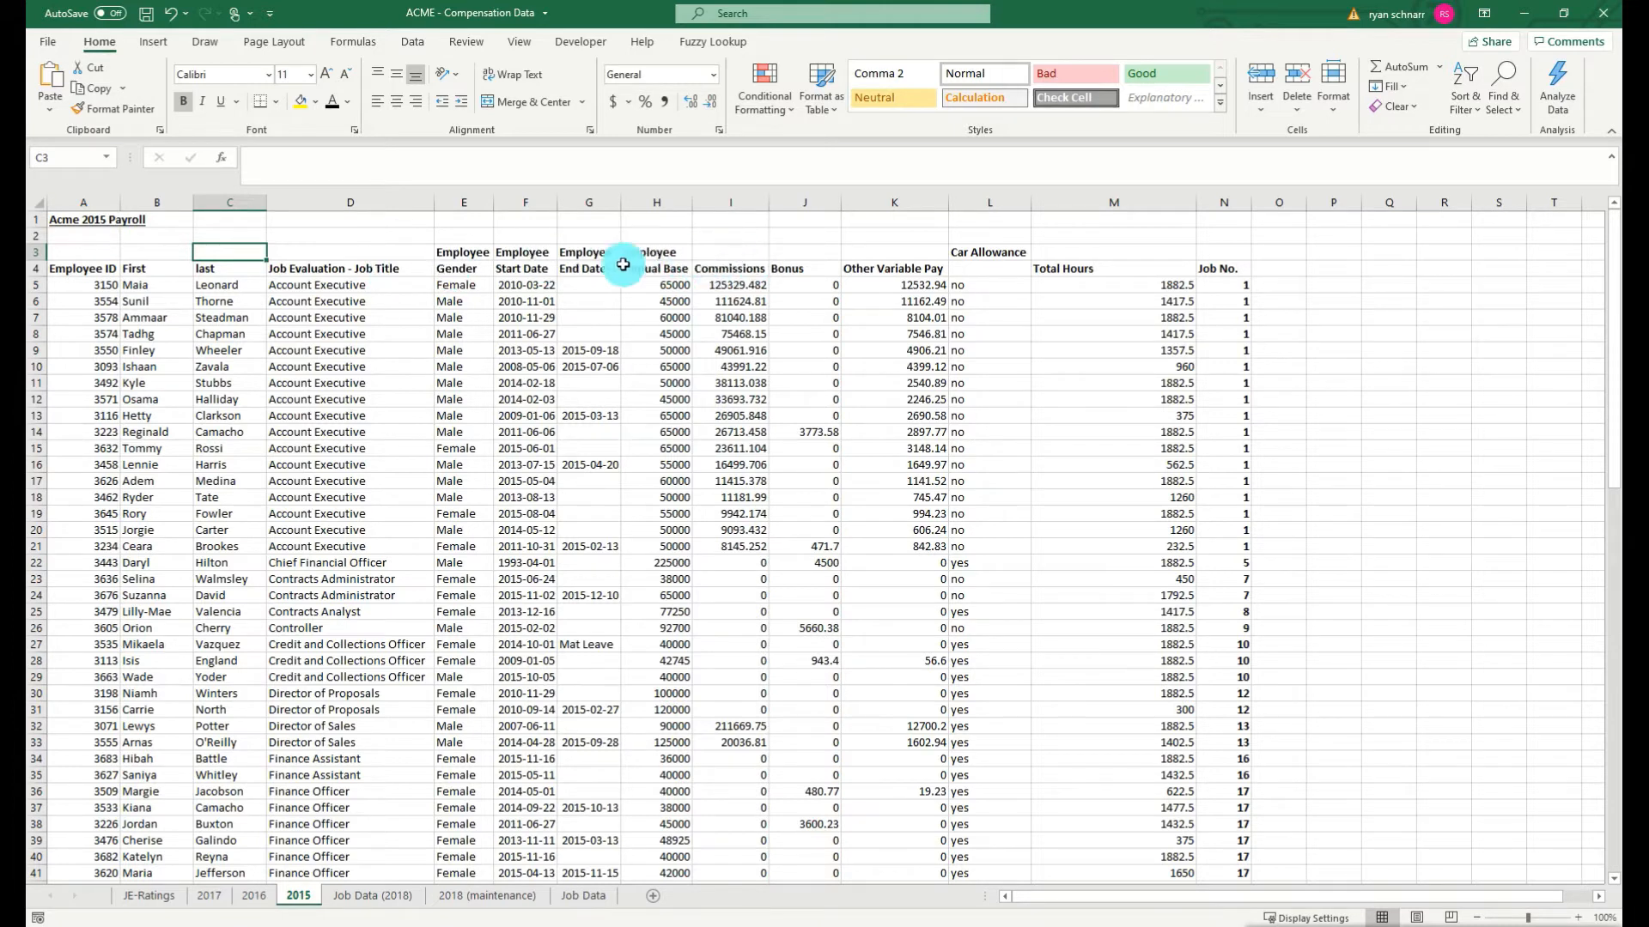
{"action": "left_click", "coordinate": [36, 268]}
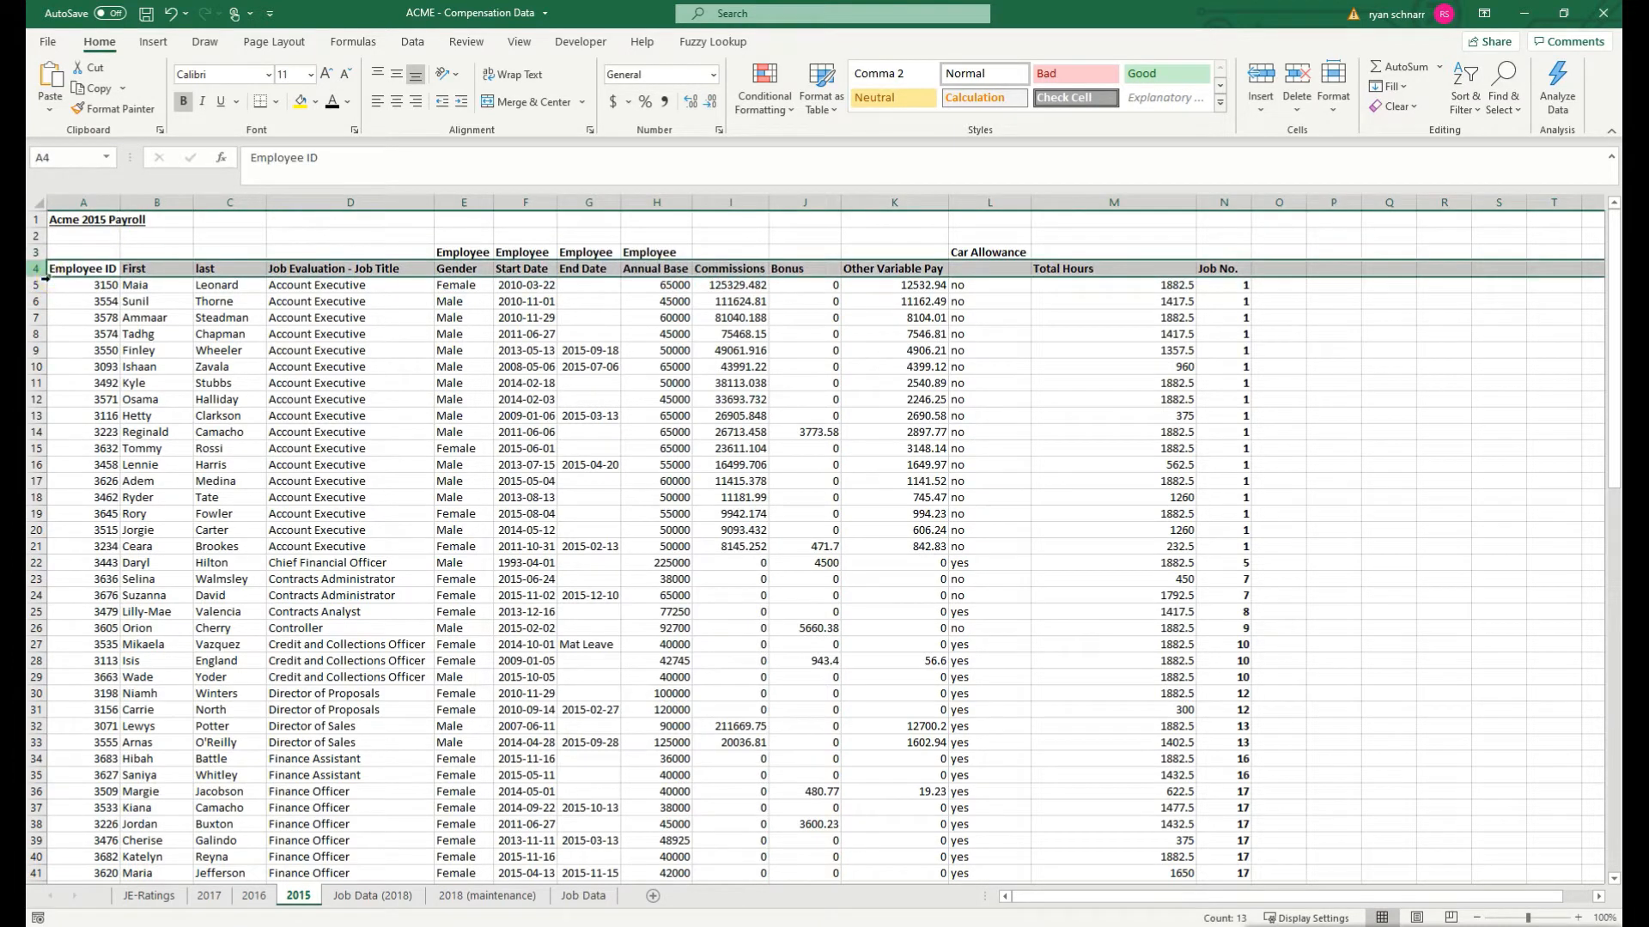
{"action": "left_click_drag", "start_coordinate": [69, 266], "coordinate": [1250, 271]}
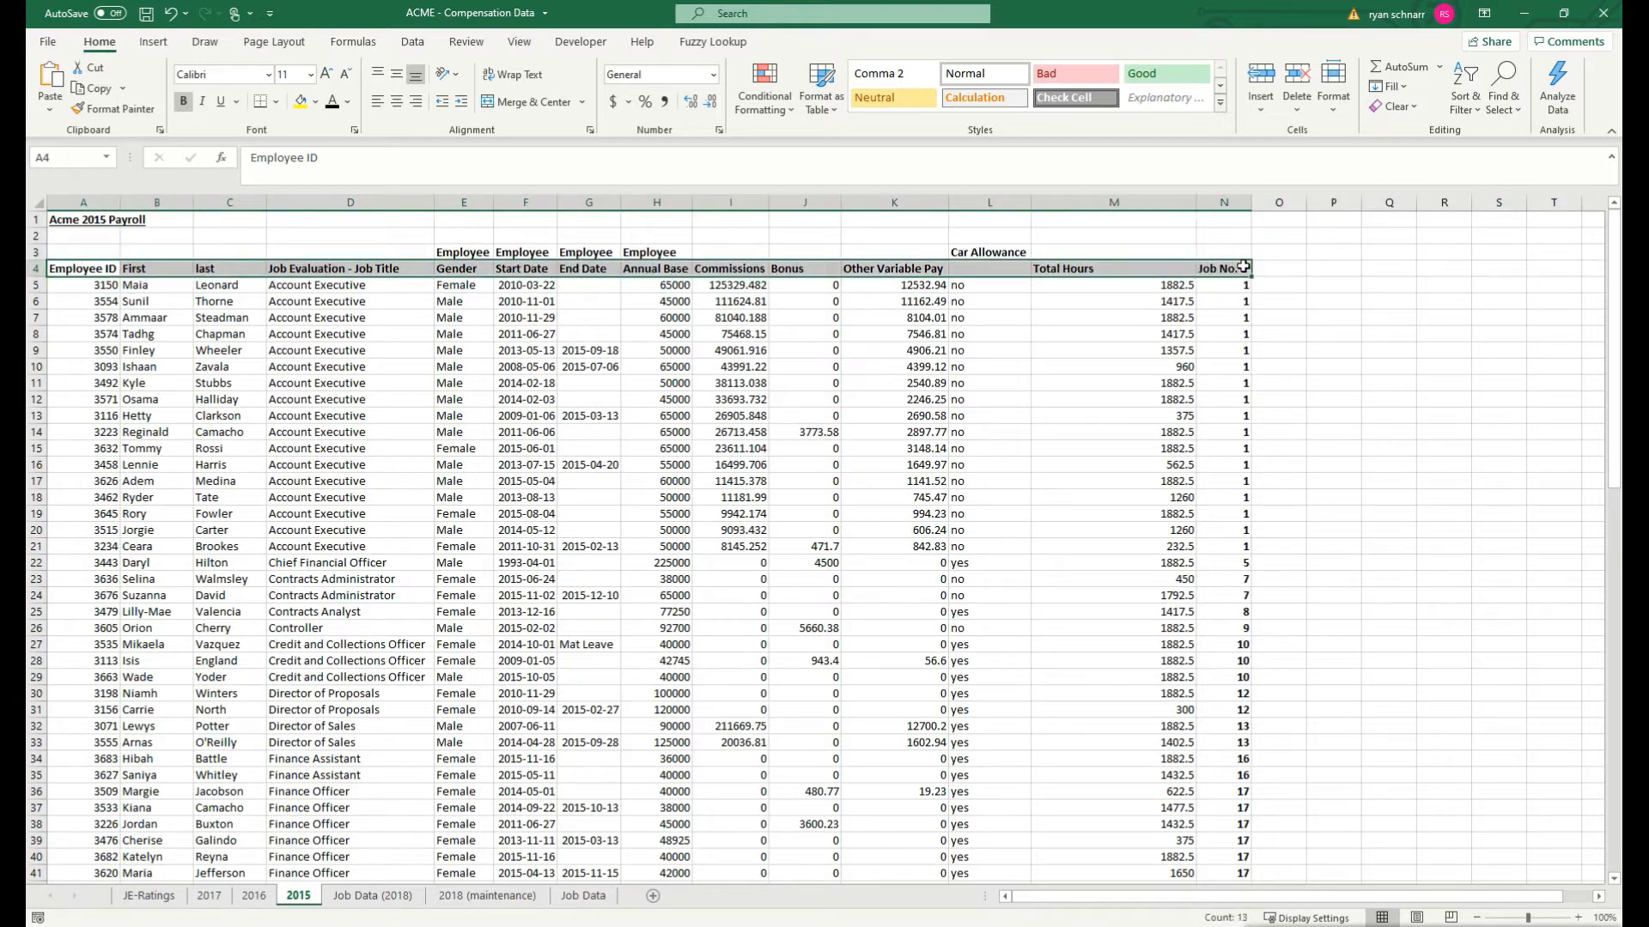
{"action": "left_click", "coordinate": [476, 336]}
{"action": "left_click", "coordinate": [668, 269]}
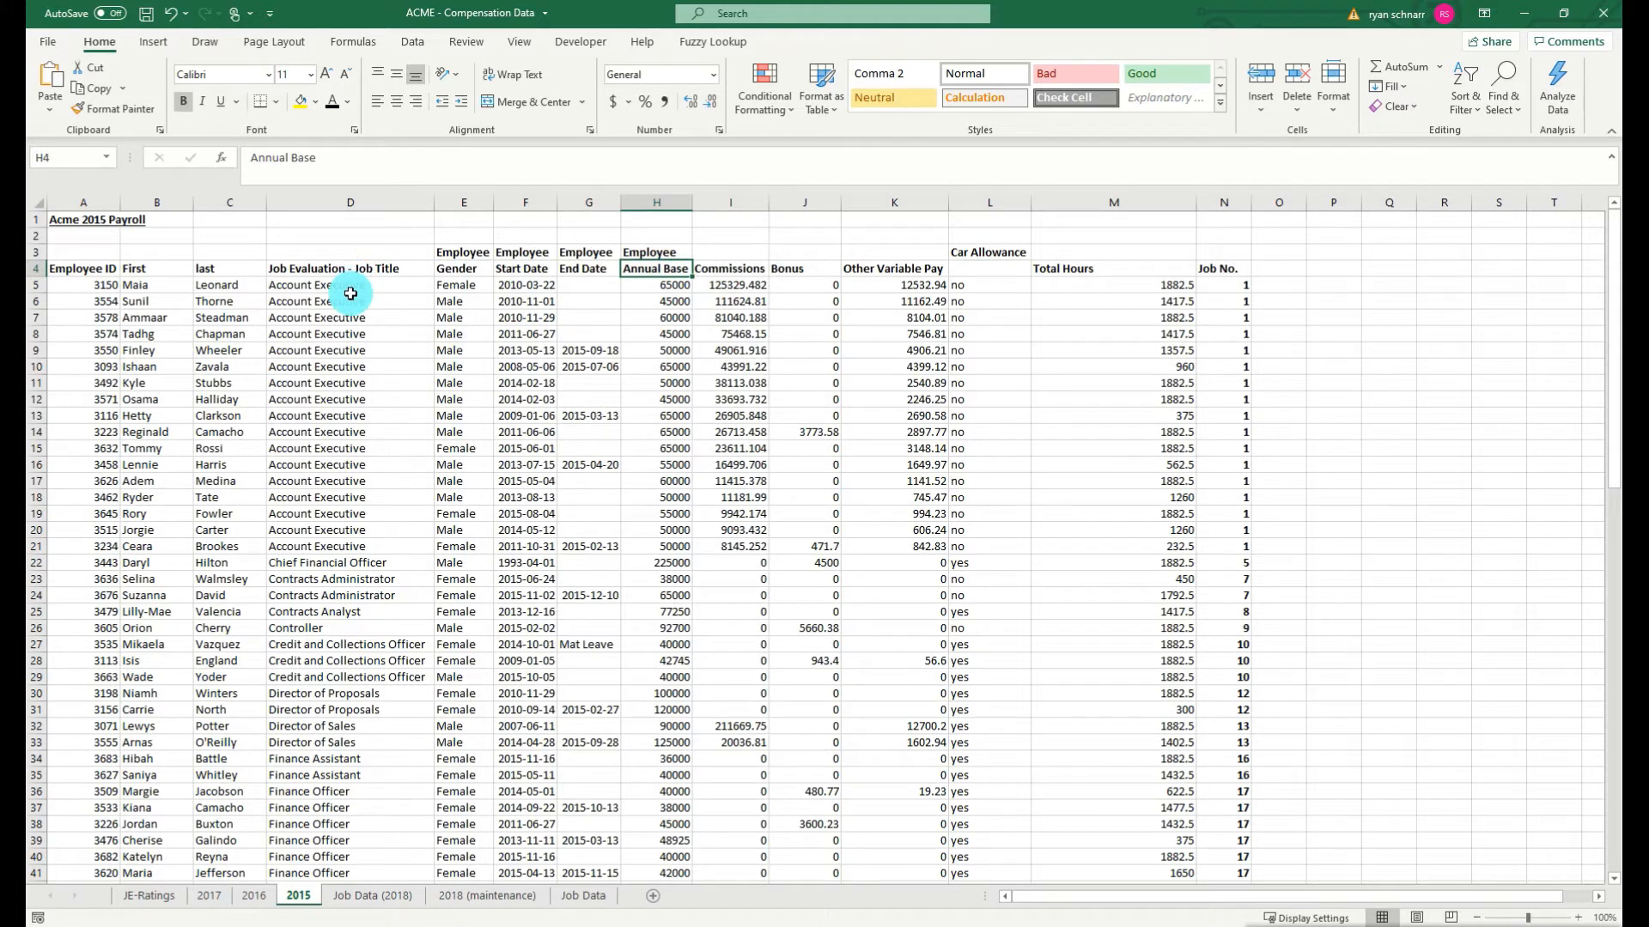
Step: Examine the employee records of the 2015 payroll from row 5 down, and compare the header row with the first record
{"action": "left_click_drag", "start_coordinate": [30, 285], "coordinate": [92, 665]}
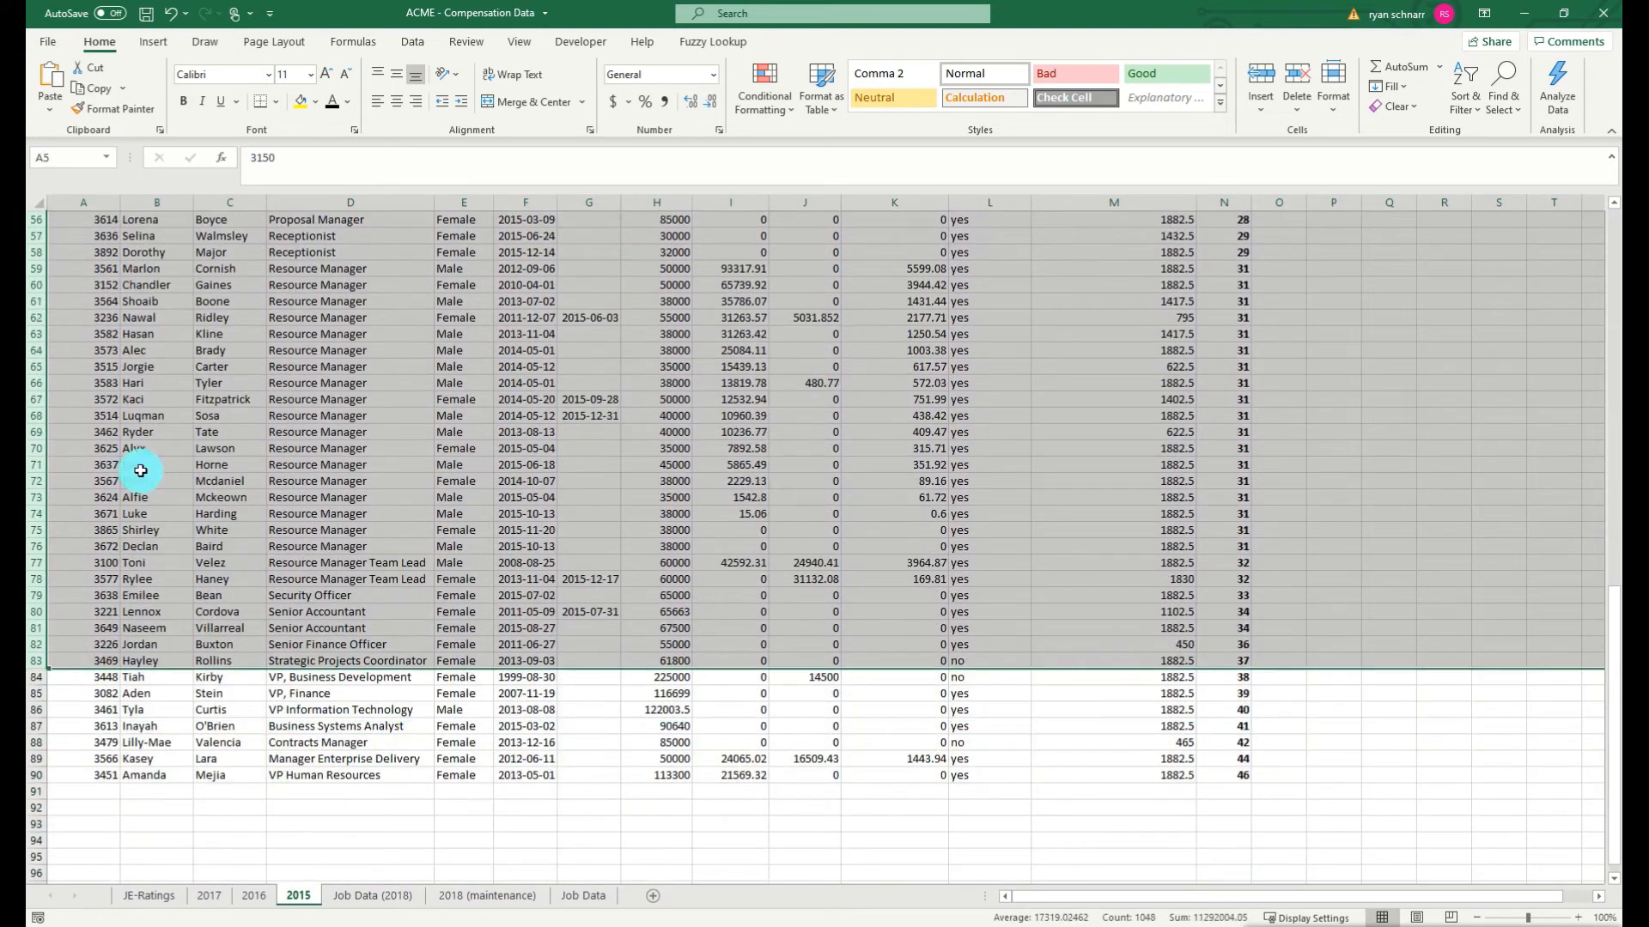
{"action": "scroll", "coordinate": [136, 468], "scroll_direction": "up", "scroll_amount": 18}
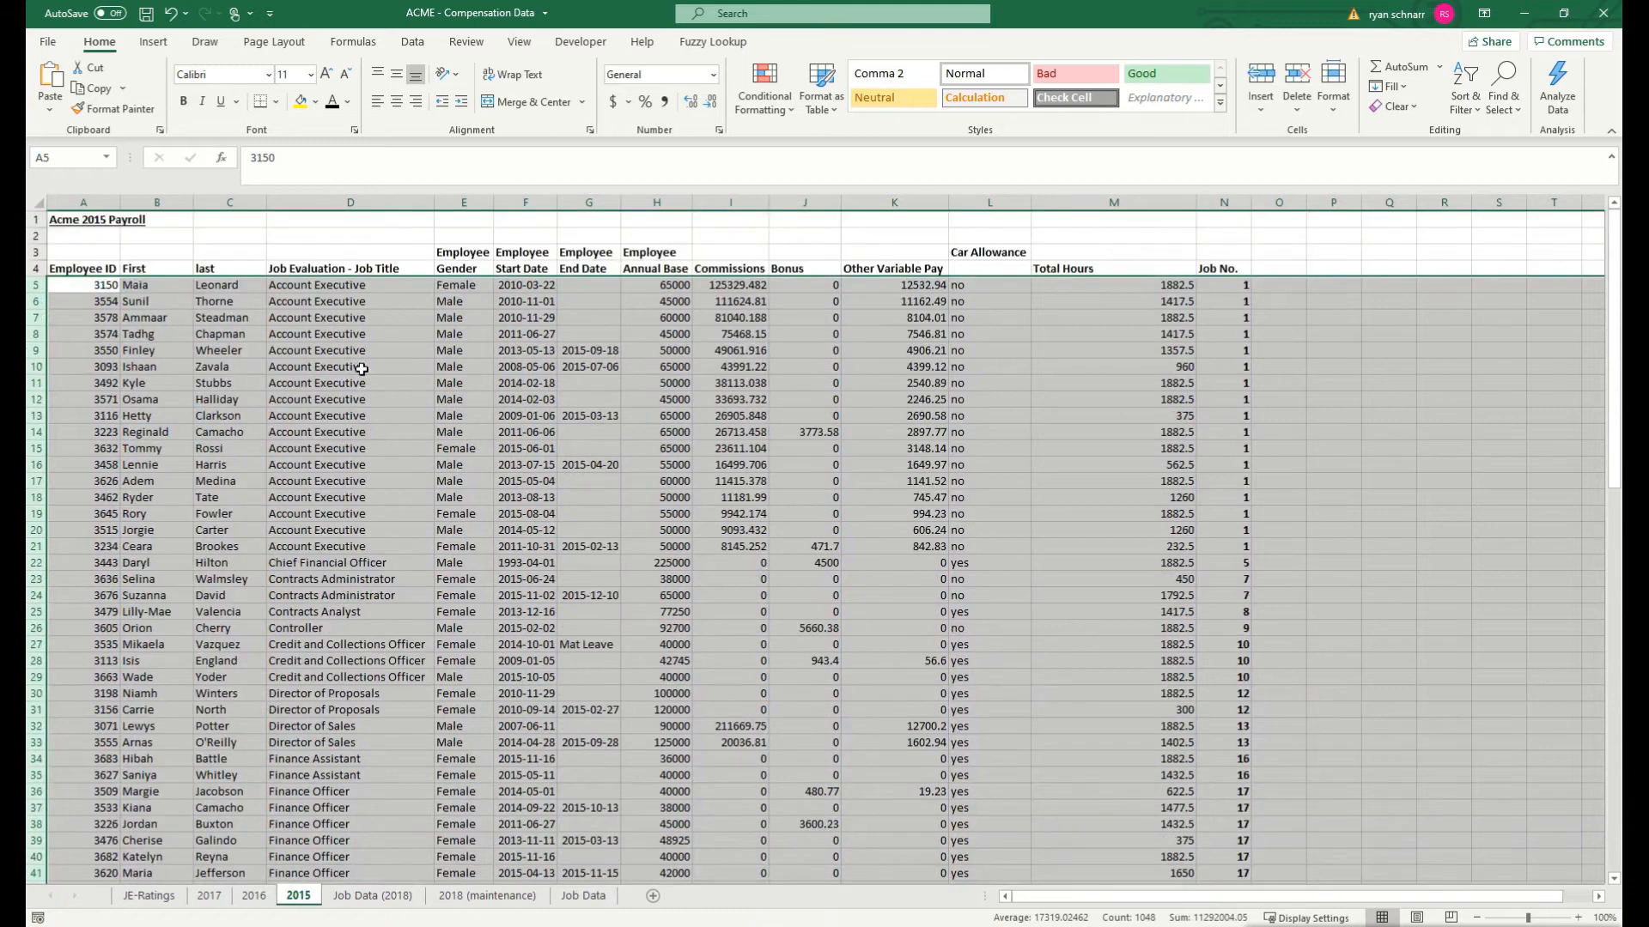
{"action": "left_click", "coordinate": [330, 367]}
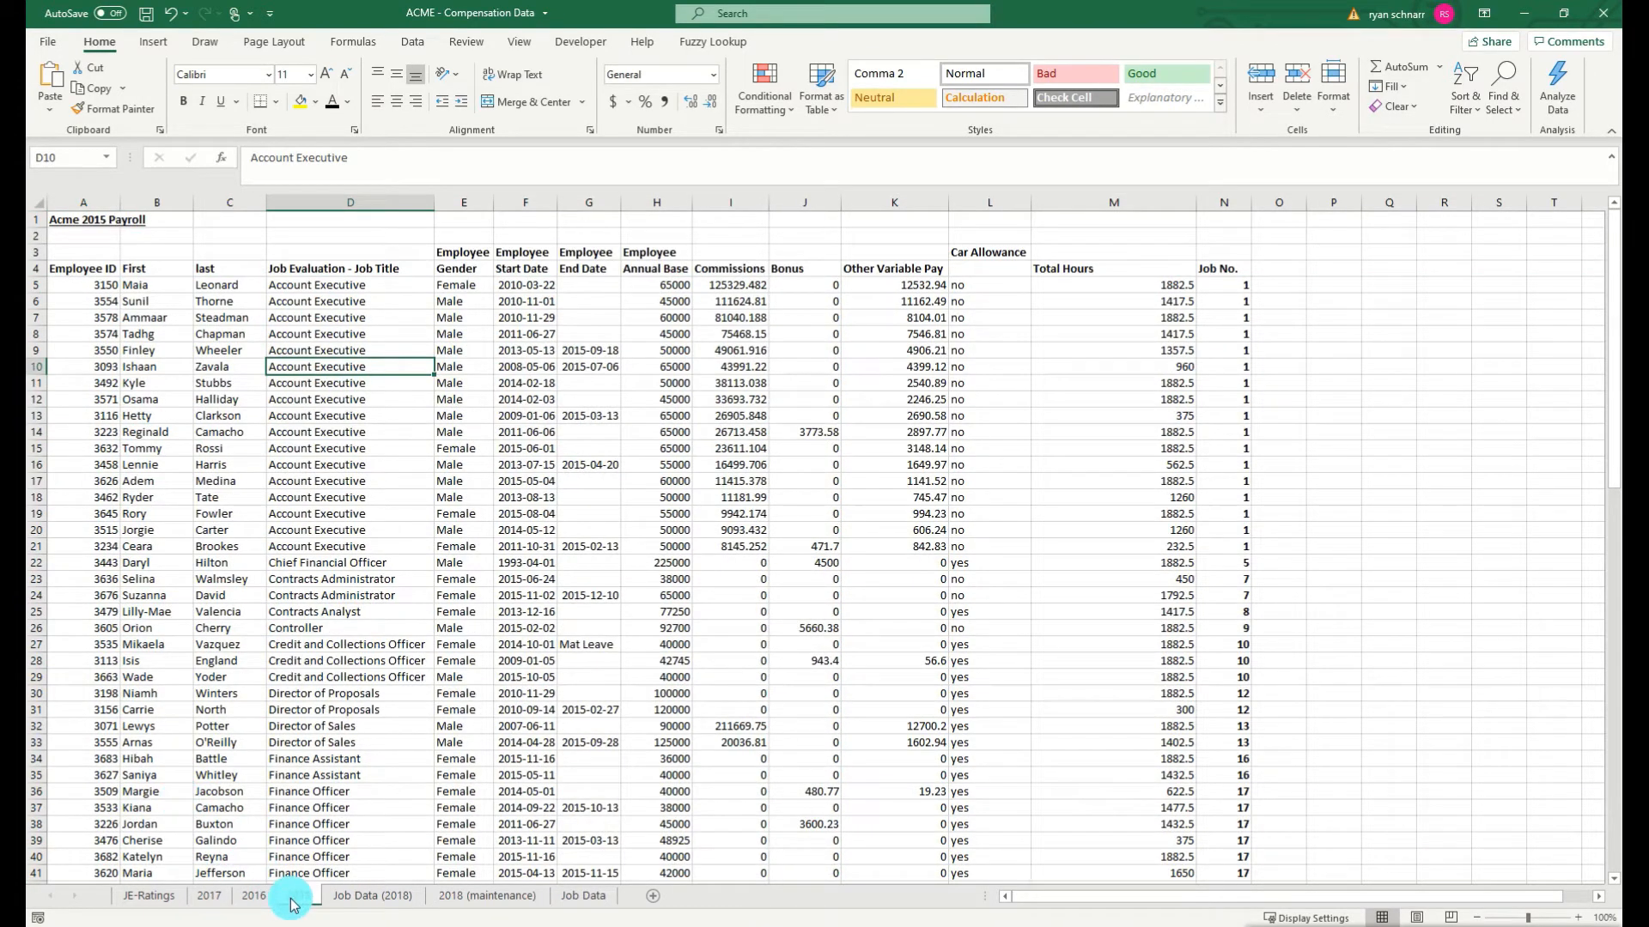
{"action": "left_click", "coordinate": [36, 268]}
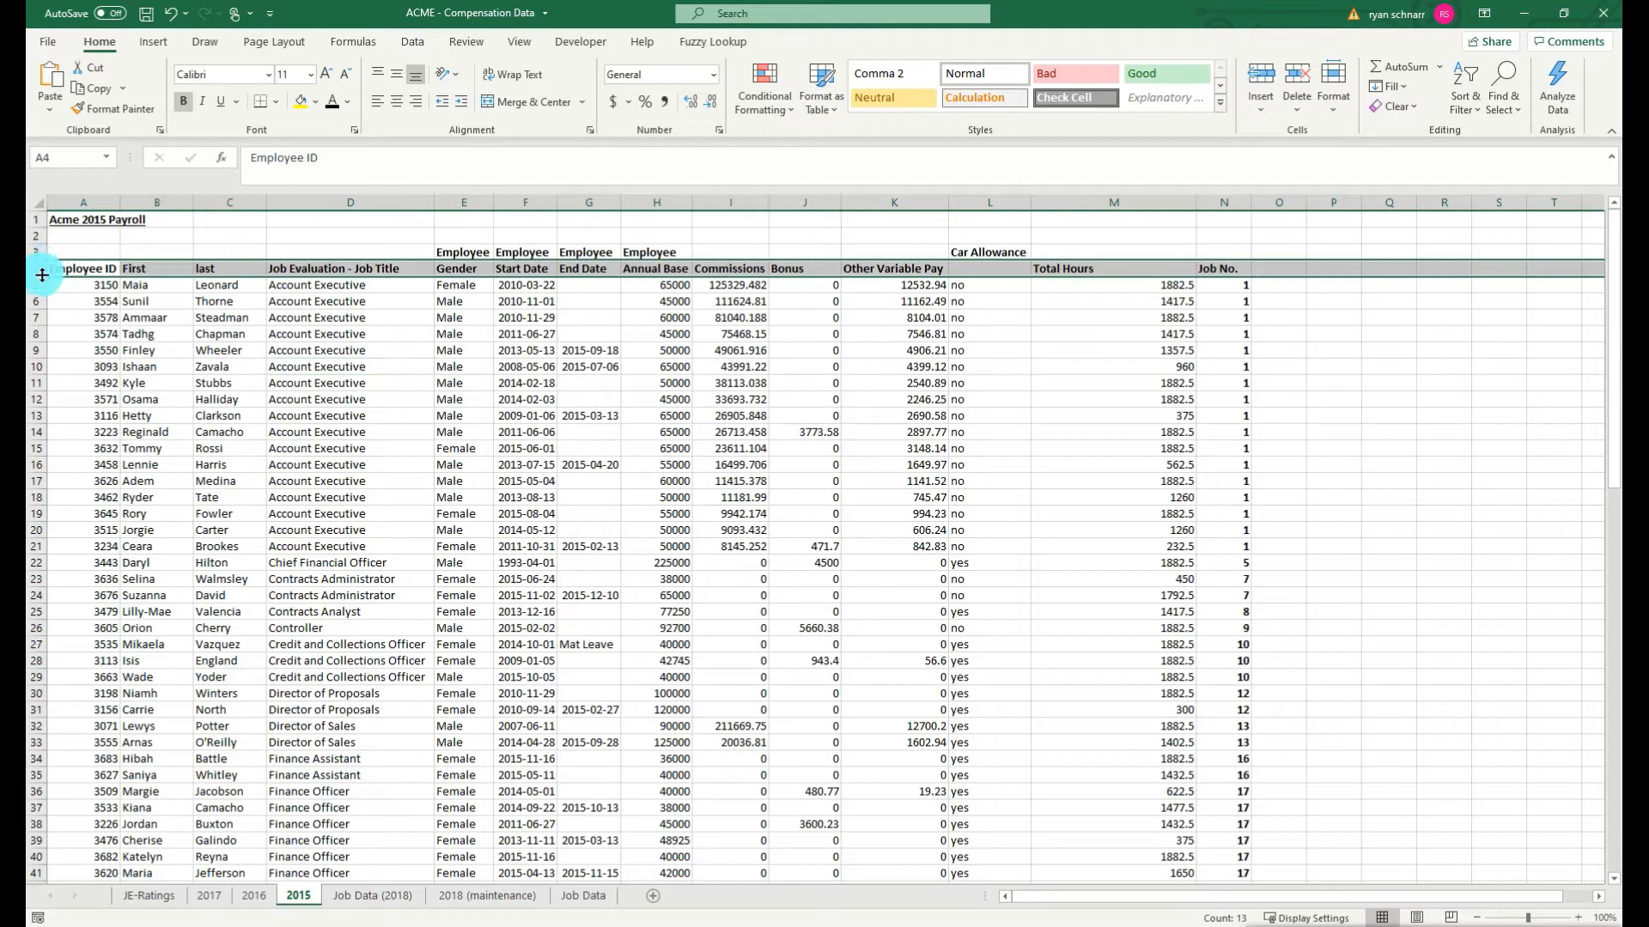
{"action": "left_click", "coordinate": [40, 290]}
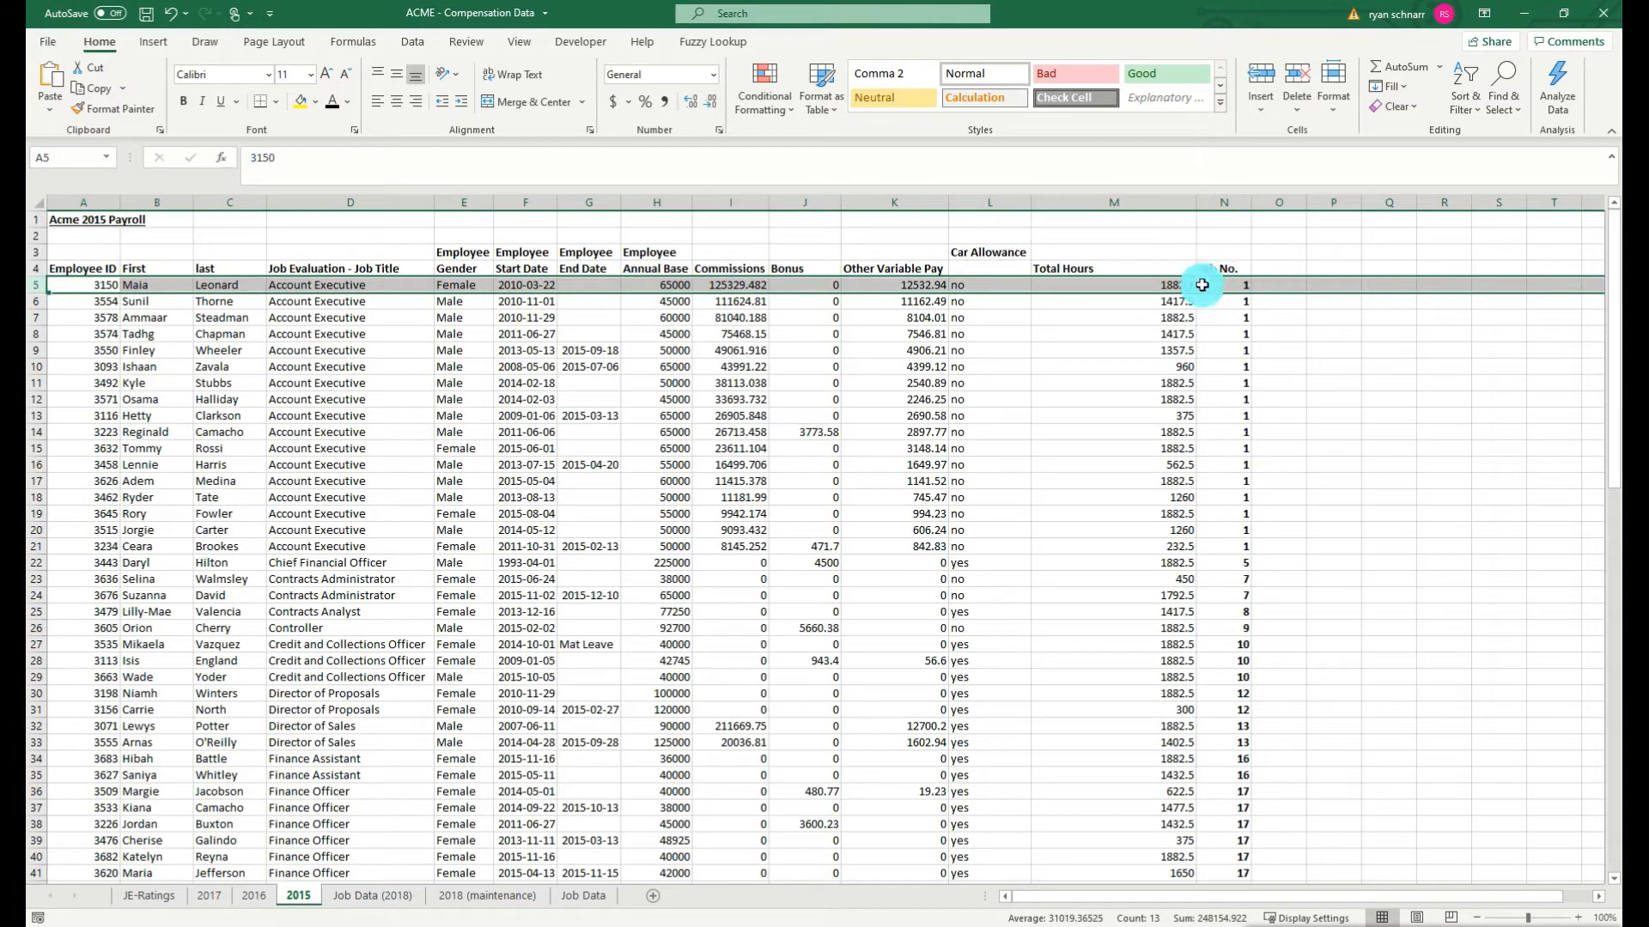
Step: Examine the job numbers assigned to employees down the Job No. column of the 2015 payroll
{"action": "left_click", "coordinate": [1220, 267]}
{"action": "left_click", "coordinate": [1228, 285]}
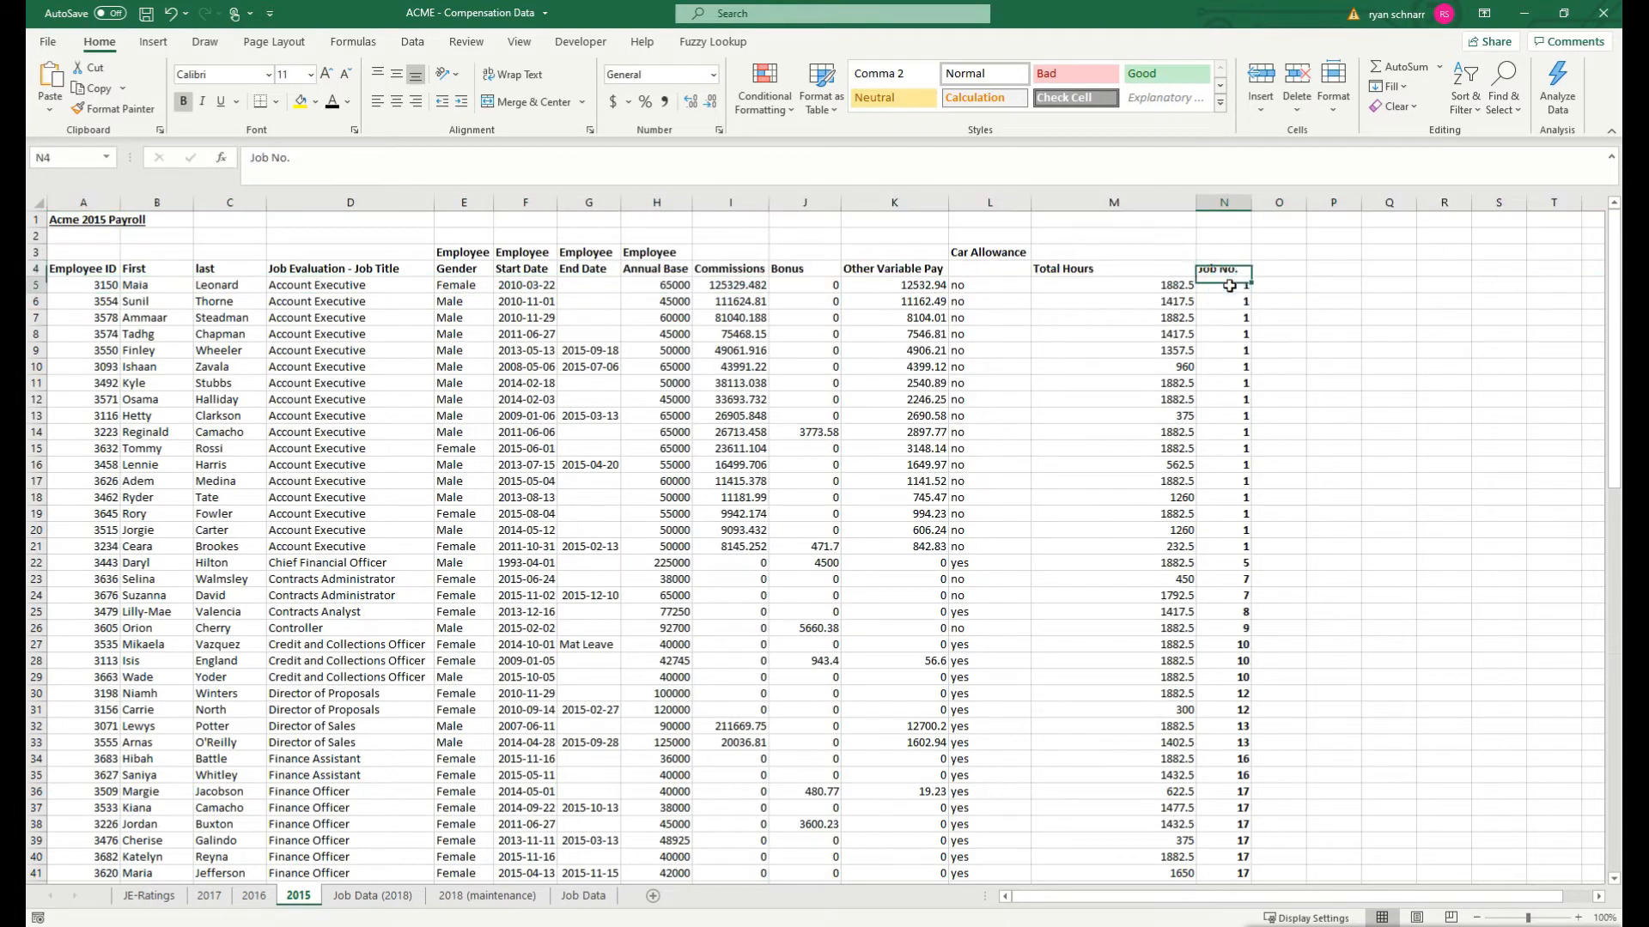
{"action": "key", "text": "Down"}
{"action": "key", "text": "Down"}
{"action": "key", "text": "Down"}
{"action": "key", "text": "Down"}
{"action": "key", "text": "Down"}
{"action": "key", "text": "Down"}
{"action": "key", "text": "Down"}
{"action": "key", "text": "Down"}
{"action": "key", "text": "Down"}
{"action": "key", "text": "Down"}
{"action": "key", "text": "Down"}
{"action": "key", "text": "Down"}
{"action": "key", "text": "Down"}
{"action": "key", "text": "Down"}
{"action": "key", "text": "Down"}
{"action": "key", "text": "Down"}
{"action": "key", "text": "Down"}
{"action": "key", "text": "Down"}
{"action": "key", "text": "Down"}
{"action": "key", "text": "Down"}
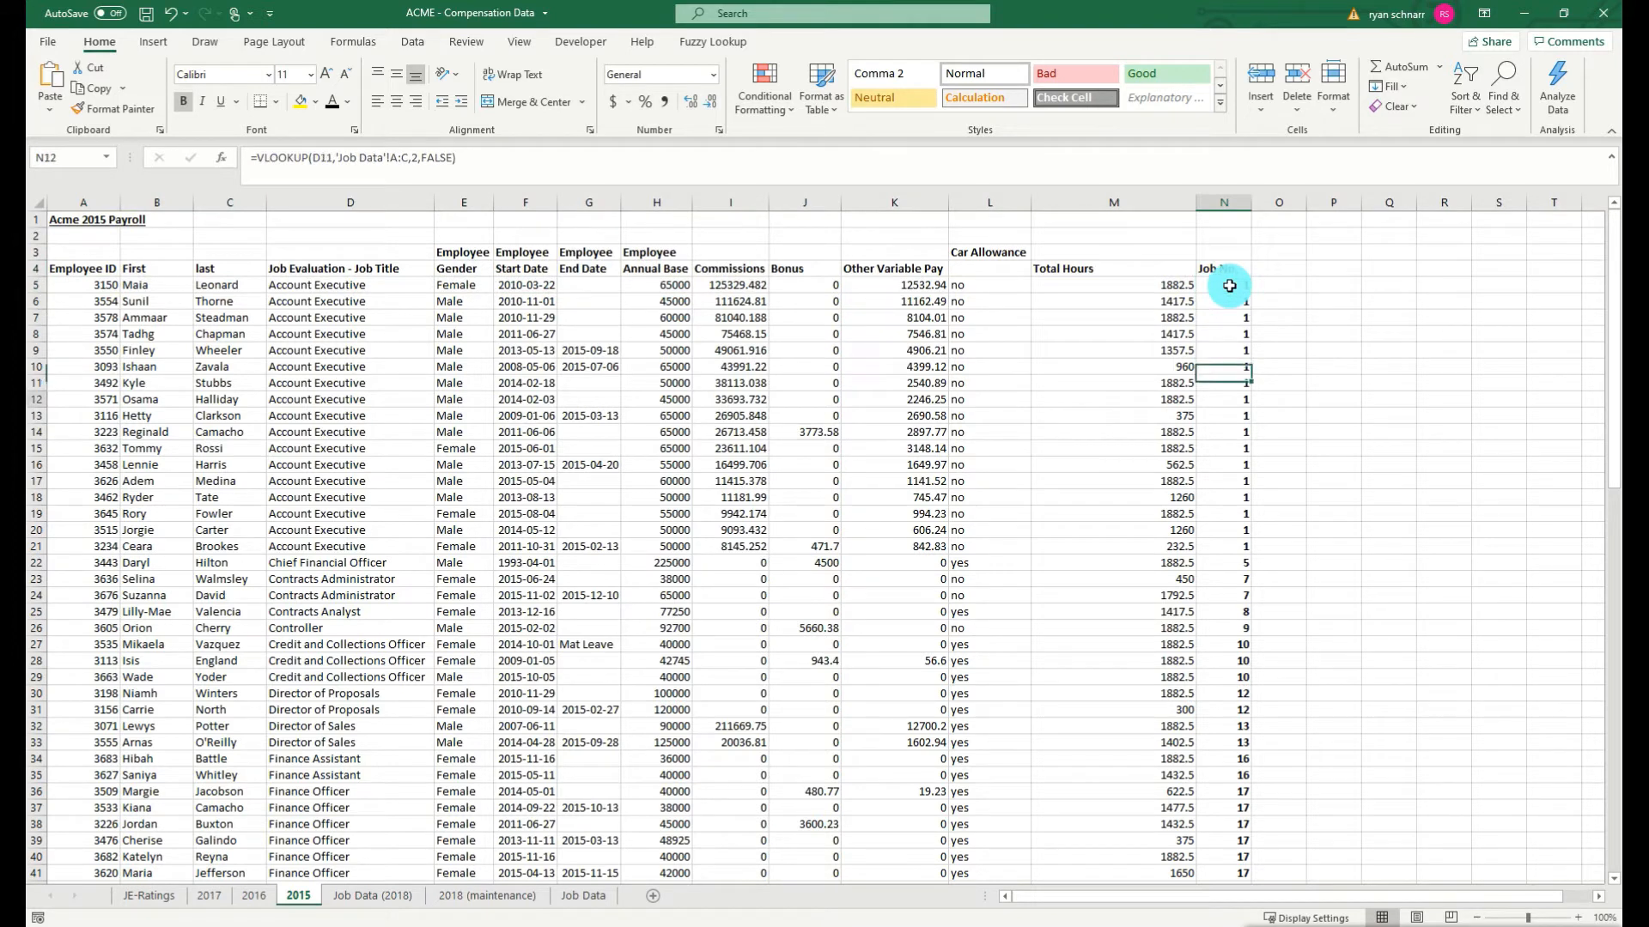
{"action": "key", "text": "Down"}
{"action": "key", "text": "Down"}
{"action": "key", "text": "Down"}
{"action": "key", "text": "Down"}
{"action": "key", "text": "Down"}
{"action": "key", "text": "Down"}
{"action": "key", "text": "Down"}
{"action": "key", "text": "Down"}
{"action": "key", "text": "Down"}
{"action": "key", "text": "Down"}
{"action": "key", "text": "Down"}
{"action": "key", "text": "Down"}
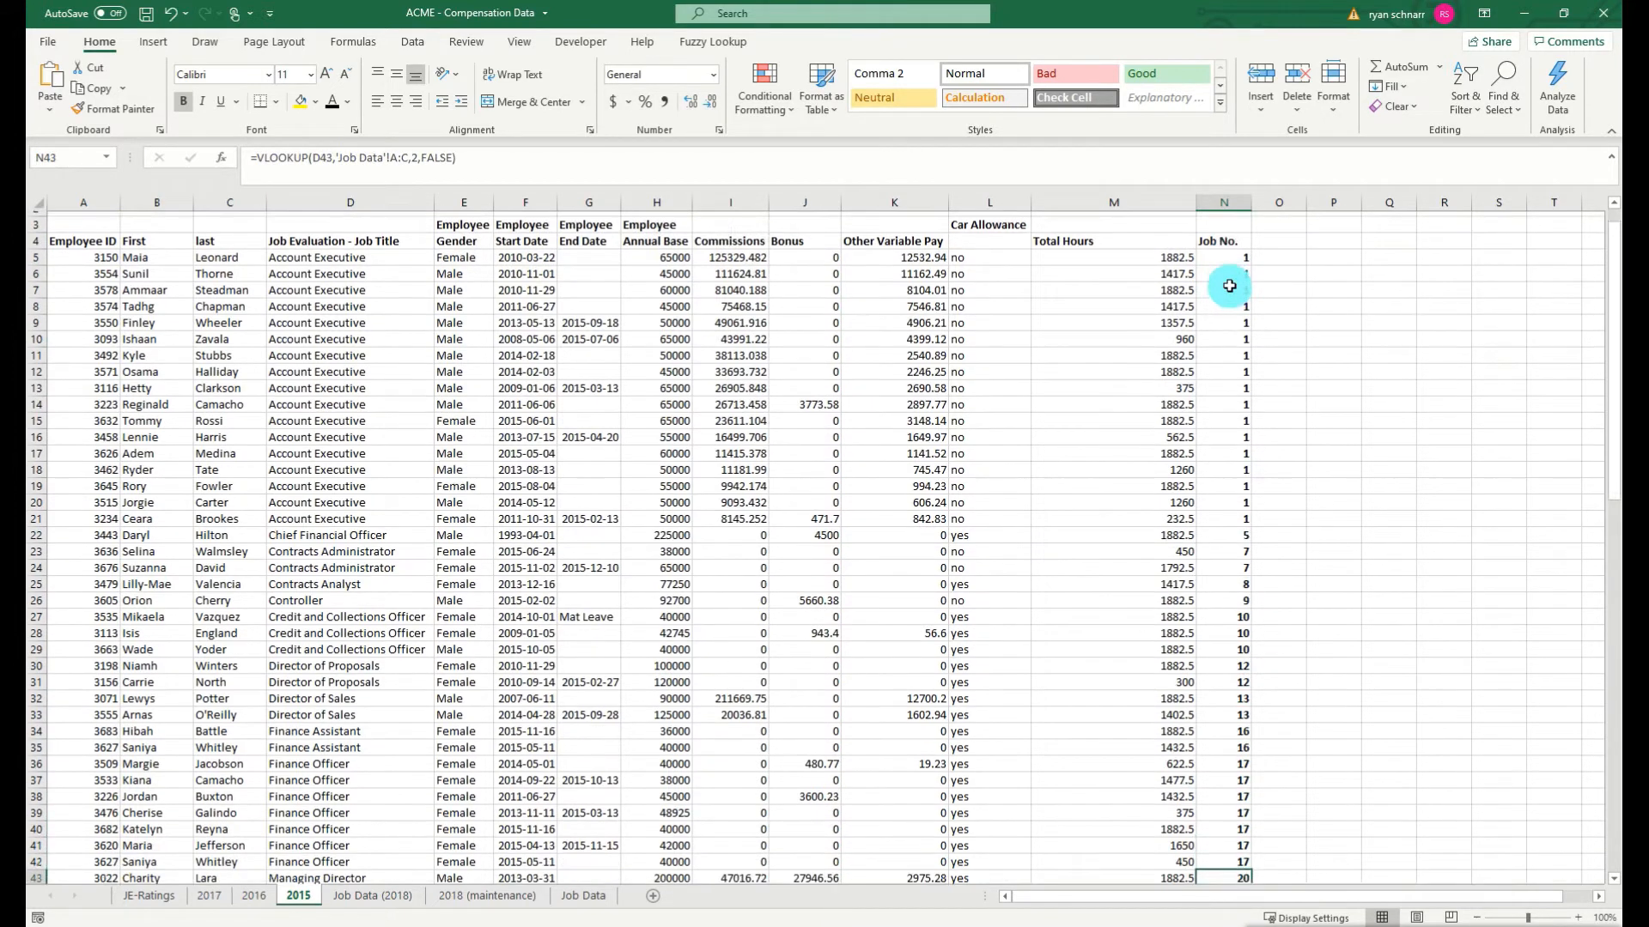
{"action": "key", "text": "Down"}
{"action": "key", "text": "Down"}
{"action": "key", "text": "Down"}
{"action": "key", "text": "Down"}
{"action": "key", "text": "Down"}
{"action": "key", "text": "Down"}
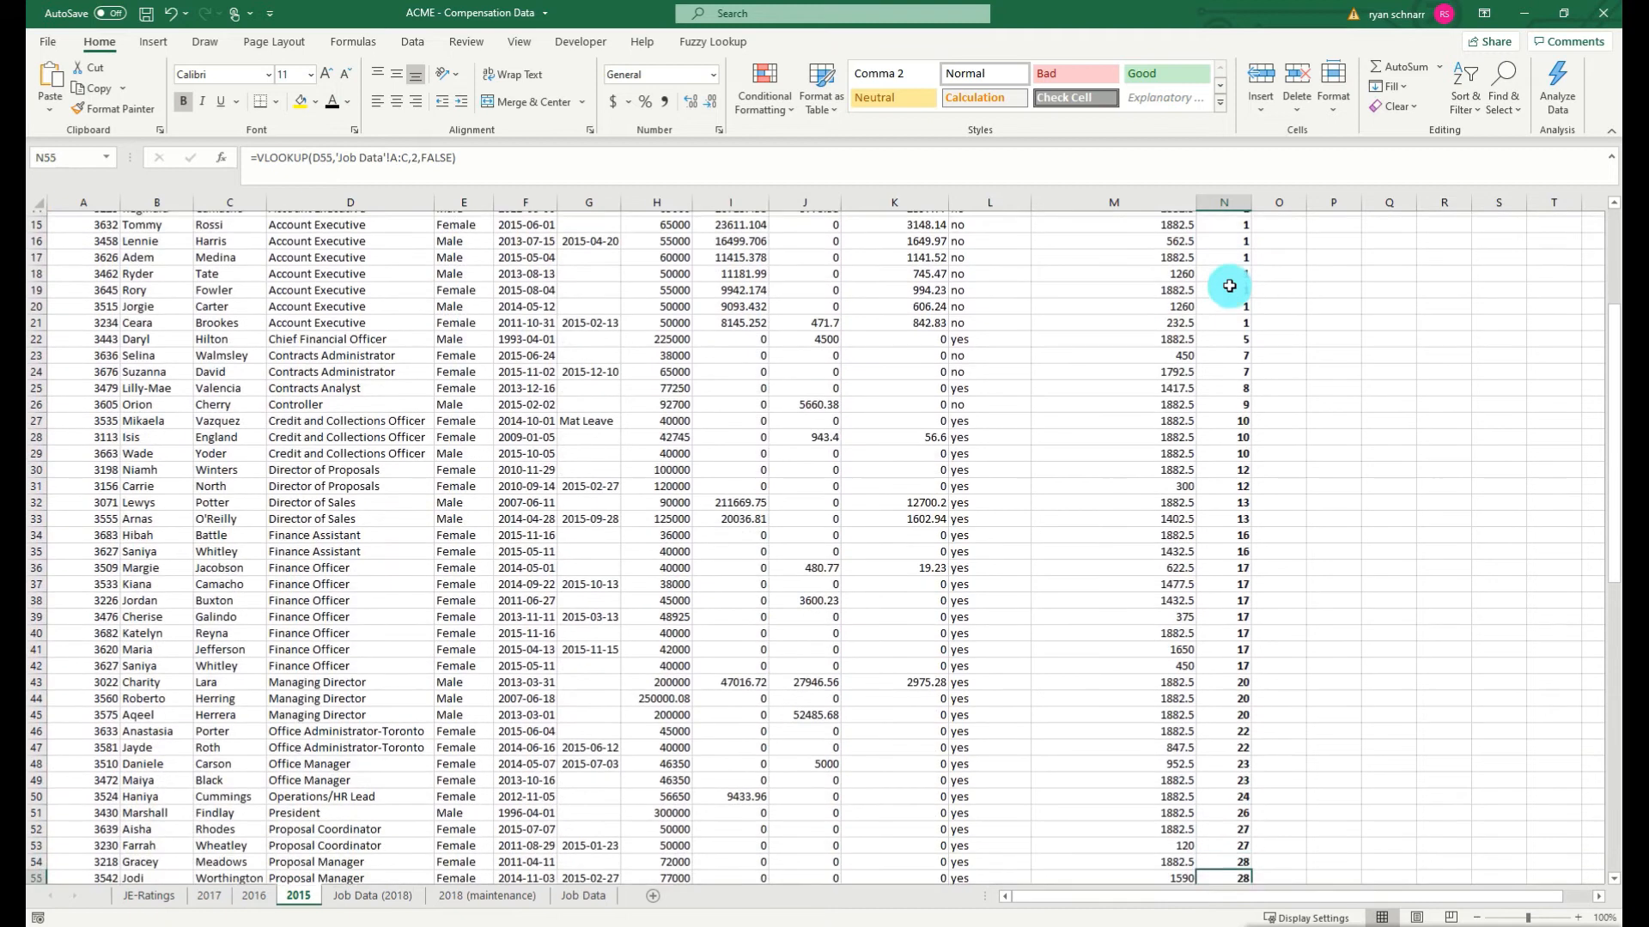
{"action": "key", "text": "Up"}
{"action": "key", "text": "Up"}
{"action": "key", "text": "Up"}
{"action": "key", "text": "Up"}
{"action": "key", "text": "Up"}
{"action": "key", "text": "Up"}
{"action": "key", "text": "Up"}
{"action": "key", "text": "Up"}
{"action": "key", "text": "Up"}
{"action": "key", "text": "Up"}
{"action": "key", "text": "Up"}
{"action": "key", "text": "Up"}
{"action": "key", "text": "Up"}
{"action": "key", "text": "Up"}
{"action": "key", "text": "Up"}
{"action": "key", "text": "Up"}
{"action": "key", "text": "Up"}
{"action": "key", "text": "Up"}
{"action": "key", "text": "Up"}
{"action": "key", "text": "Up"}
{"action": "key", "text": "Up"}
{"action": "key", "text": "Up"}
{"action": "key", "text": "Up"}
{"action": "key", "text": "Up"}
{"action": "key", "text": "Up"}
{"action": "key", "text": "Up"}
{"action": "key", "text": "Up"}
{"action": "key", "text": "Up"}
{"action": "key", "text": "Up"}
{"action": "key", "text": "Up"}
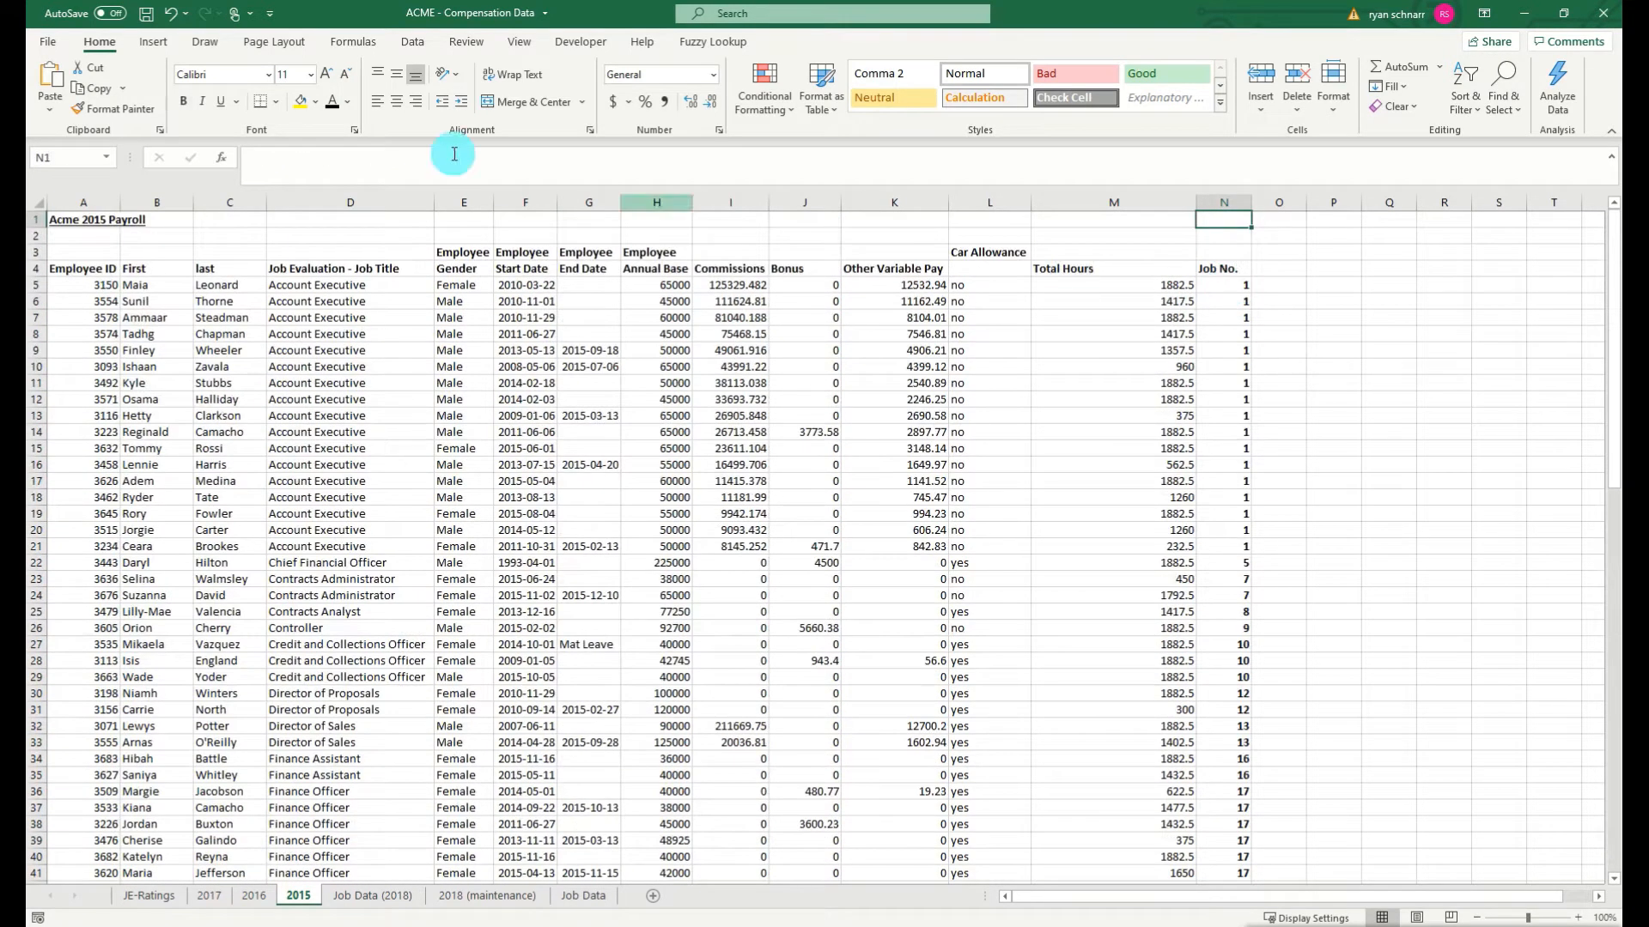
Step: Examine the identifiers down the Employee ID column of the 2015 payroll and return to the column's header
{"action": "left_click", "coordinate": [97, 268]}
{"action": "left_click", "coordinate": [97, 267]}
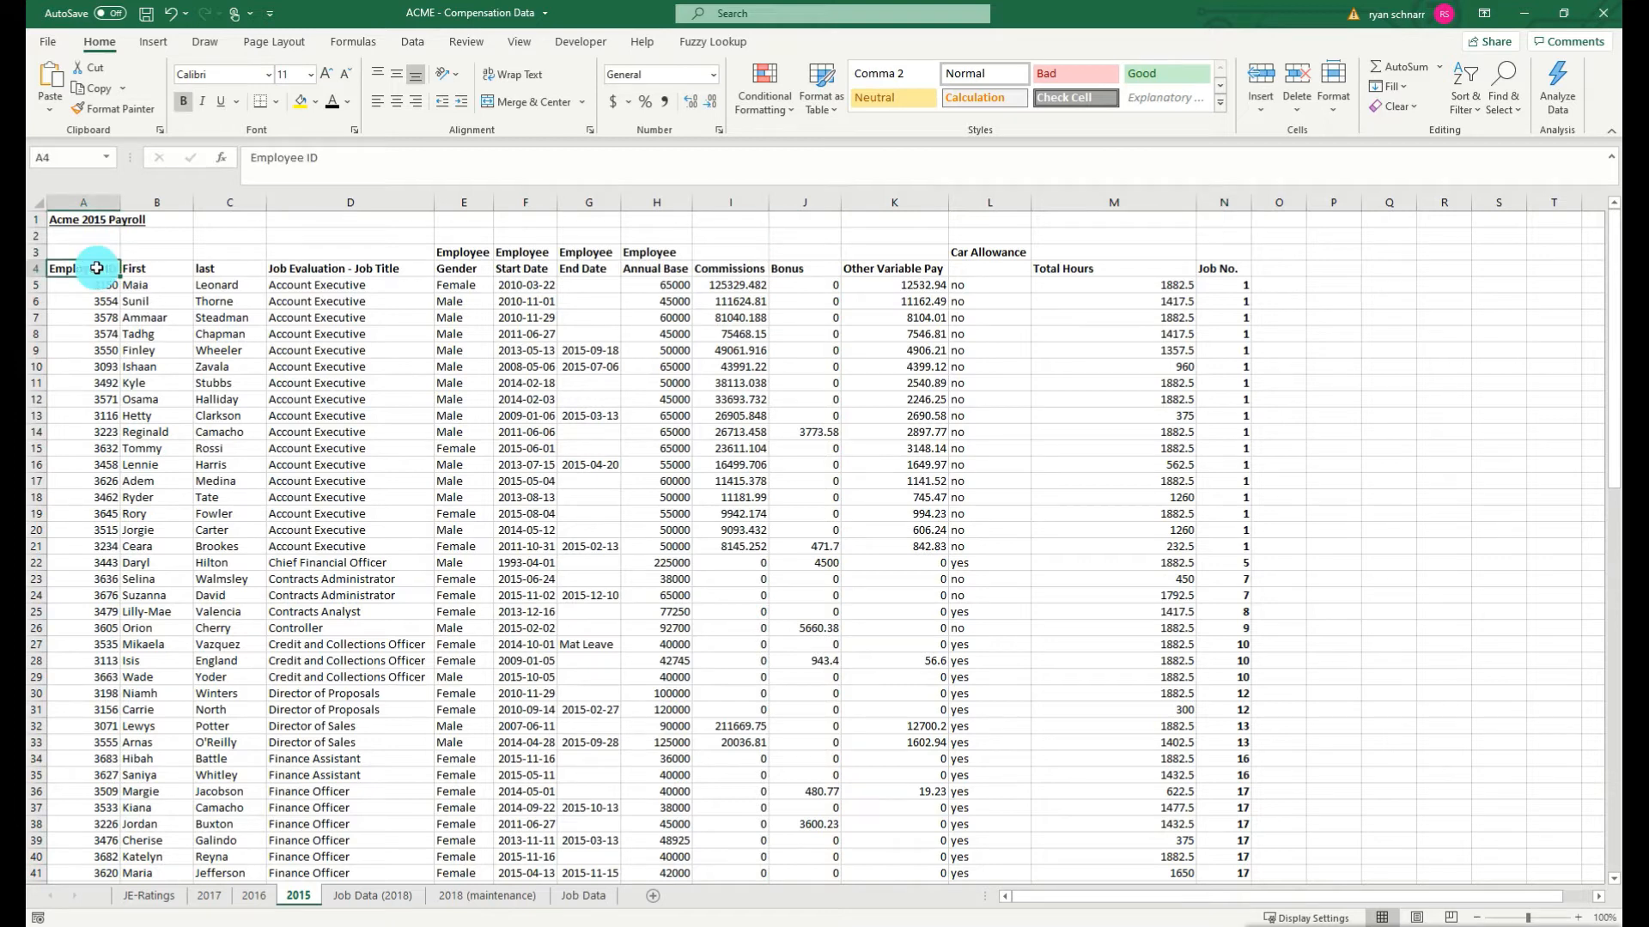
{"action": "key", "text": "Down"}
{"action": "key", "text": "Down"}
{"action": "key", "text": "Down"}
{"action": "key", "text": "Down"}
{"action": "key", "text": "Down"}
{"action": "key", "text": "Down"}
{"action": "key", "text": "Down"}
{"action": "key", "text": "Down"}
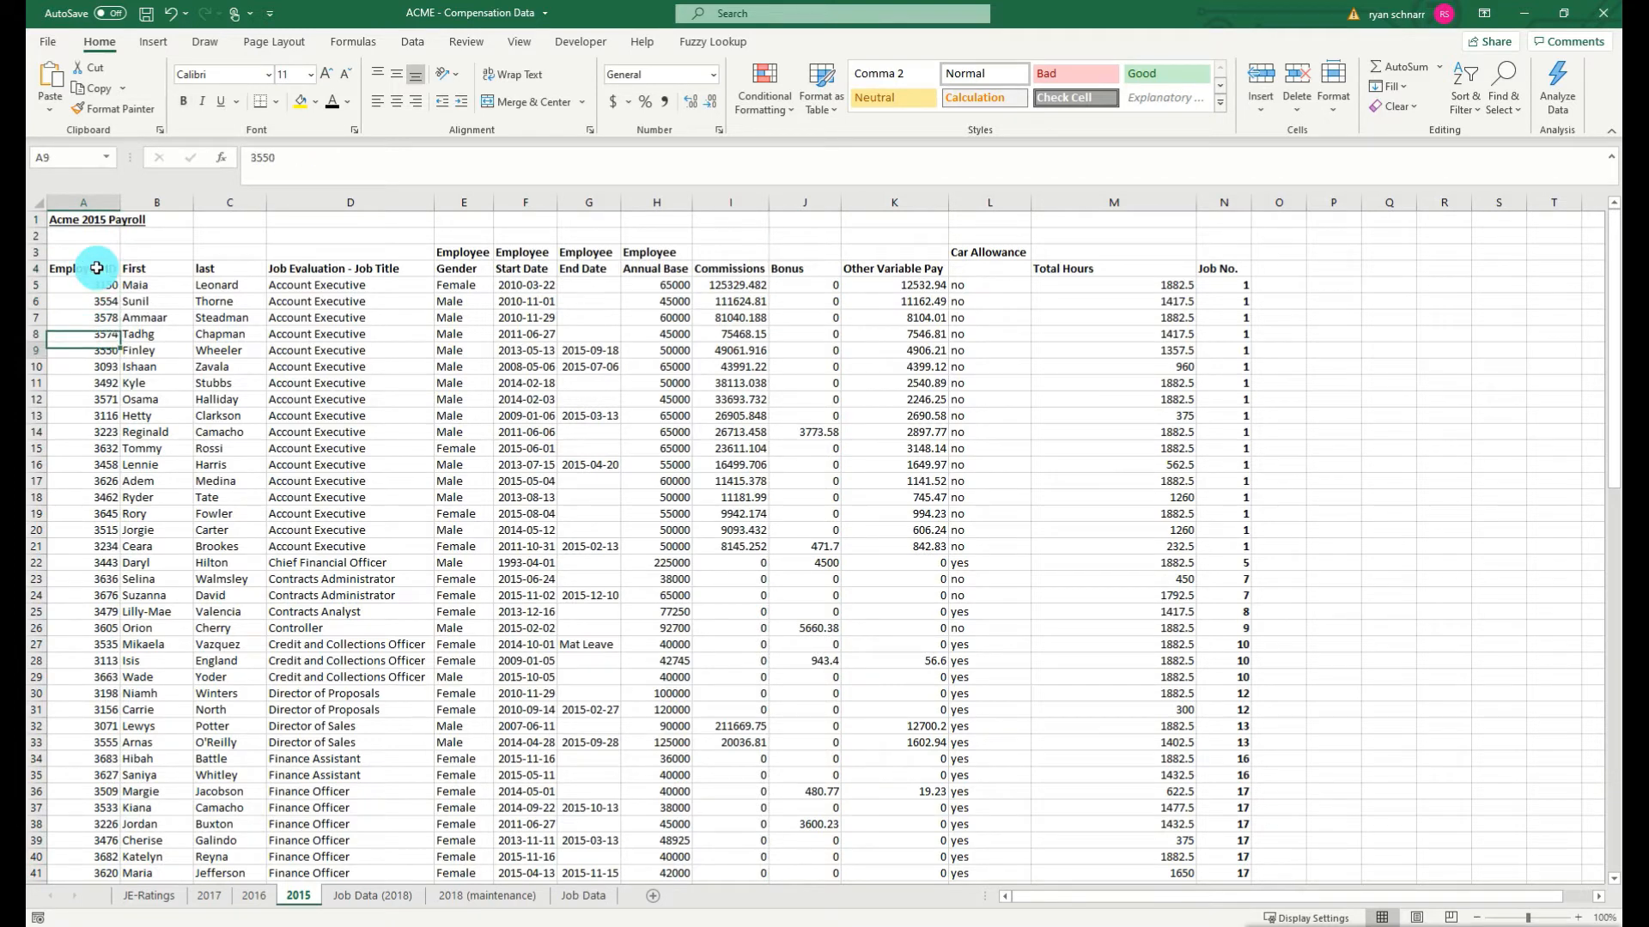
{"action": "key", "text": "Down"}
{"action": "key", "text": "Down"}
{"action": "key", "text": "Down"}
{"action": "key", "text": "Down"}
{"action": "key", "text": "Down"}
{"action": "key", "text": "Down"}
{"action": "key", "text": "Down"}
{"action": "key", "text": "Down"}
{"action": "key", "text": "Down"}
{"action": "key", "text": "Down"}
{"action": "key", "text": "Down"}
{"action": "key", "text": "Down"}
{"action": "key", "text": "Down"}
{"action": "key", "text": "Down"}
{"action": "key", "text": "Down"}
{"action": "key", "text": "Down"}
{"action": "key", "text": "Down"}
{"action": "key", "text": "Down"}
{"action": "key", "text": "Down"}
{"action": "key", "text": "Down"}
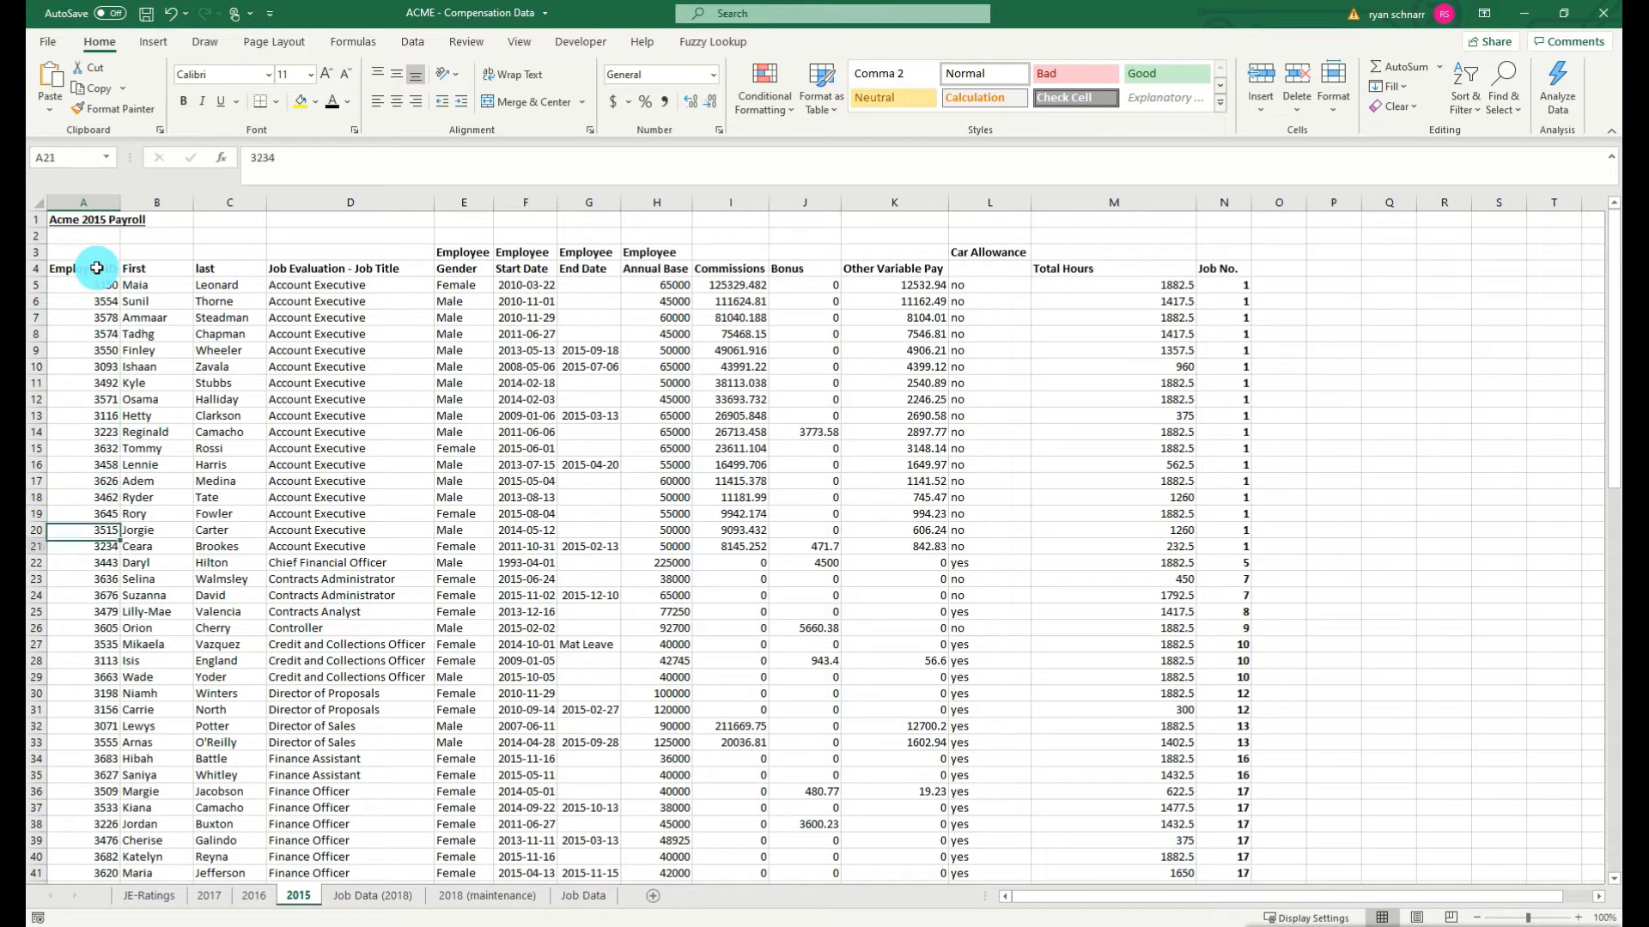
{"action": "key", "text": "Down"}
{"action": "key", "text": "Down"}
{"action": "key", "text": "Down"}
{"action": "key", "text": "Down"}
{"action": "key", "text": "Down"}
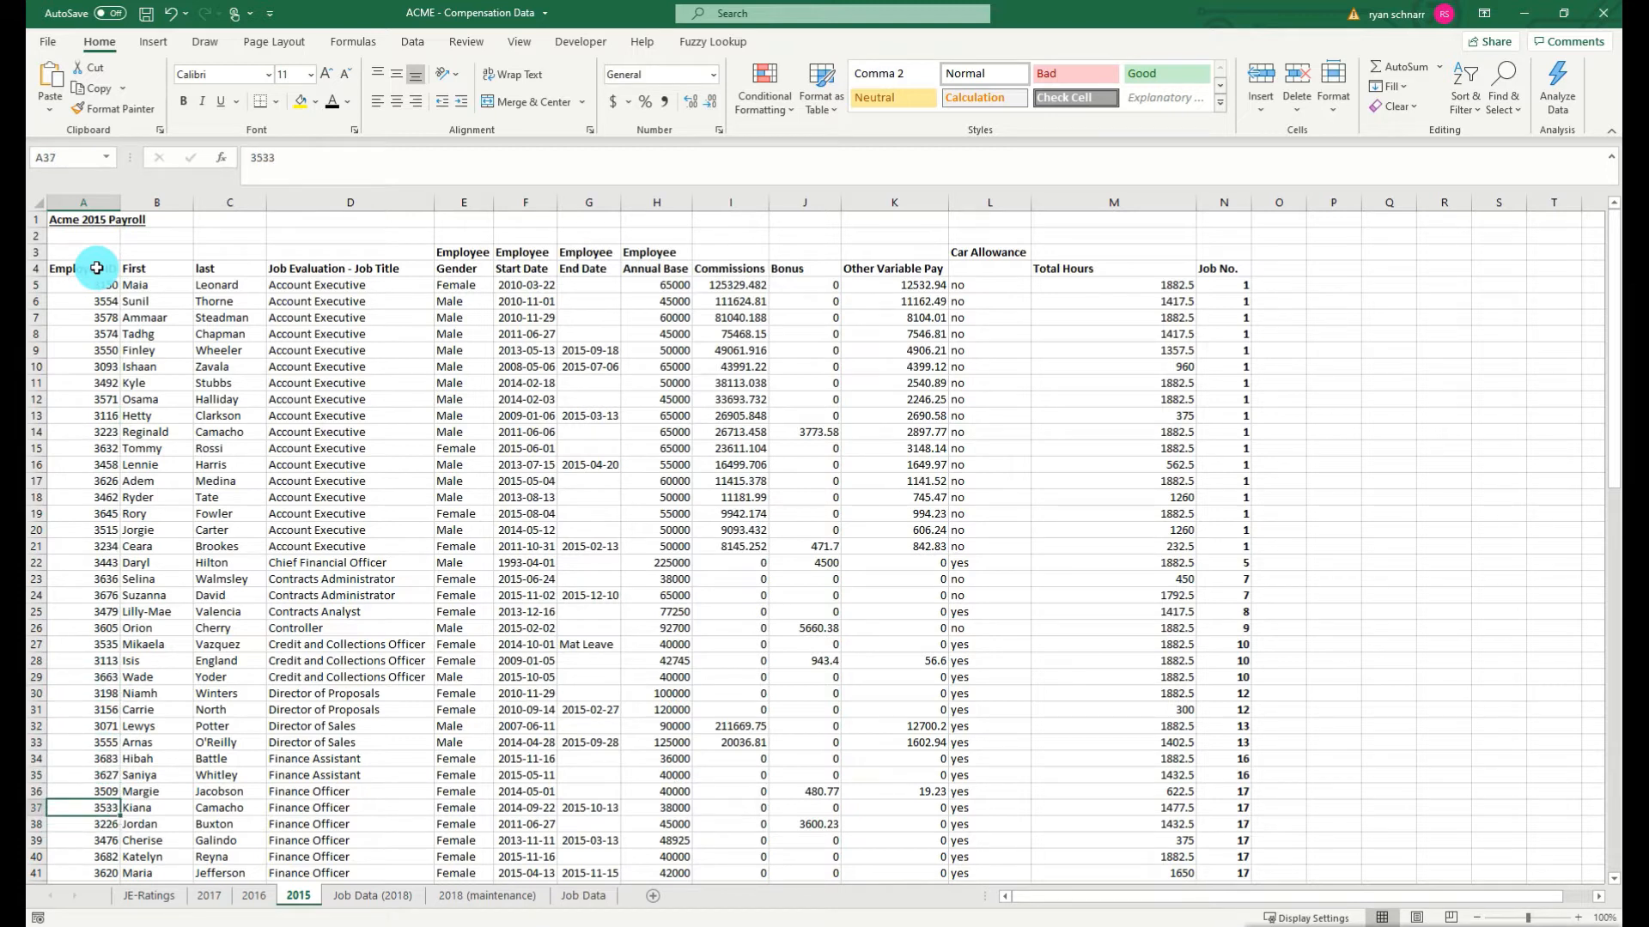
{"action": "key", "text": "Up"}
{"action": "key", "text": "Up"}
{"action": "key", "text": "Up"}
{"action": "key", "text": "Up"}
{"action": "key", "text": "Up"}
{"action": "key", "text": "Up"}
{"action": "key", "text": "Up"}
{"action": "key", "text": "Up"}
{"action": "key", "text": "Up"}
{"action": "key", "text": "Up"}
{"action": "key", "text": "Up"}
{"action": "key", "text": "Up"}
{"action": "key", "text": "Up"}
{"action": "key", "text": "Up"}
{"action": "key", "text": "Up"}
{"action": "key", "text": "Up"}
{"action": "key", "text": "Up"}
{"action": "key", "text": "Up"}
{"action": "key", "text": "Up"}
{"action": "key", "text": "Up"}
{"action": "key", "text": "Up"}
{"action": "key", "text": "Up"}
{"action": "key", "text": "Up"}
{"action": "key", "text": "Up"}
{"action": "key", "text": "Up"}
{"action": "key", "text": "Up"}
{"action": "key", "text": "Up"}
{"action": "key", "text": "Up"}
{"action": "key", "text": "Up"}
{"action": "key", "text": "Up"}
{"action": "key", "text": "Up"}
{"action": "key", "text": "Up"}
{"action": "key", "text": "Up"}
{"action": "key", "text": "Up"}
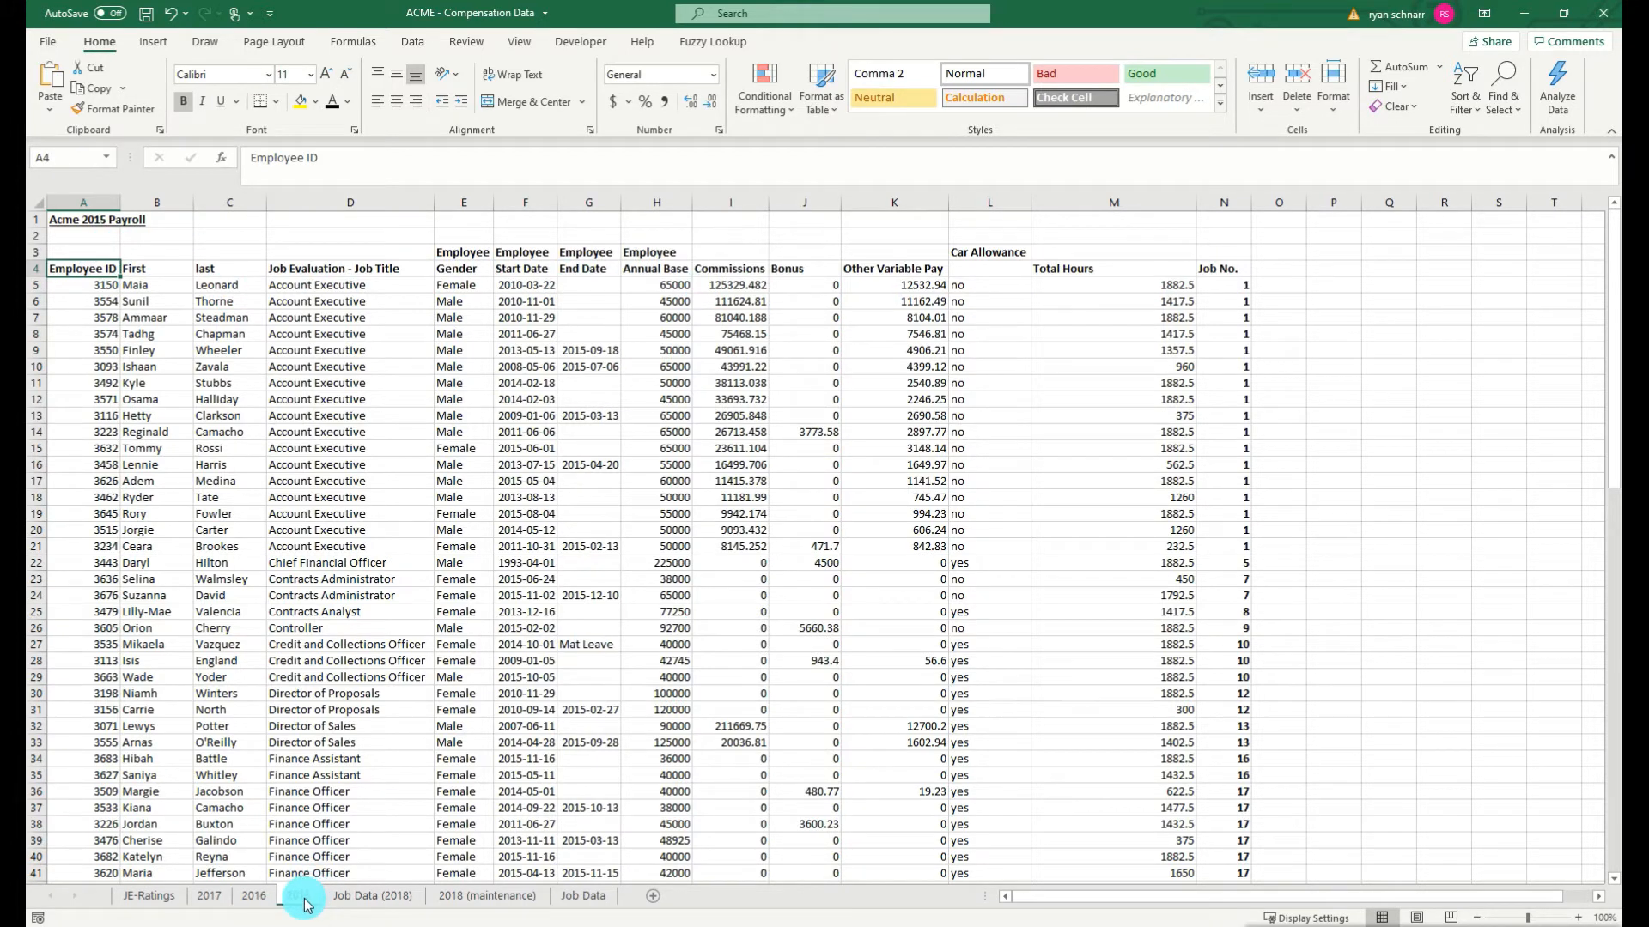
Step: View the 2016 and 2017 payroll sheets and return to the 2015 sheet
{"action": "left_click", "coordinate": [255, 897]}
{"action": "left_click", "coordinate": [212, 902]}
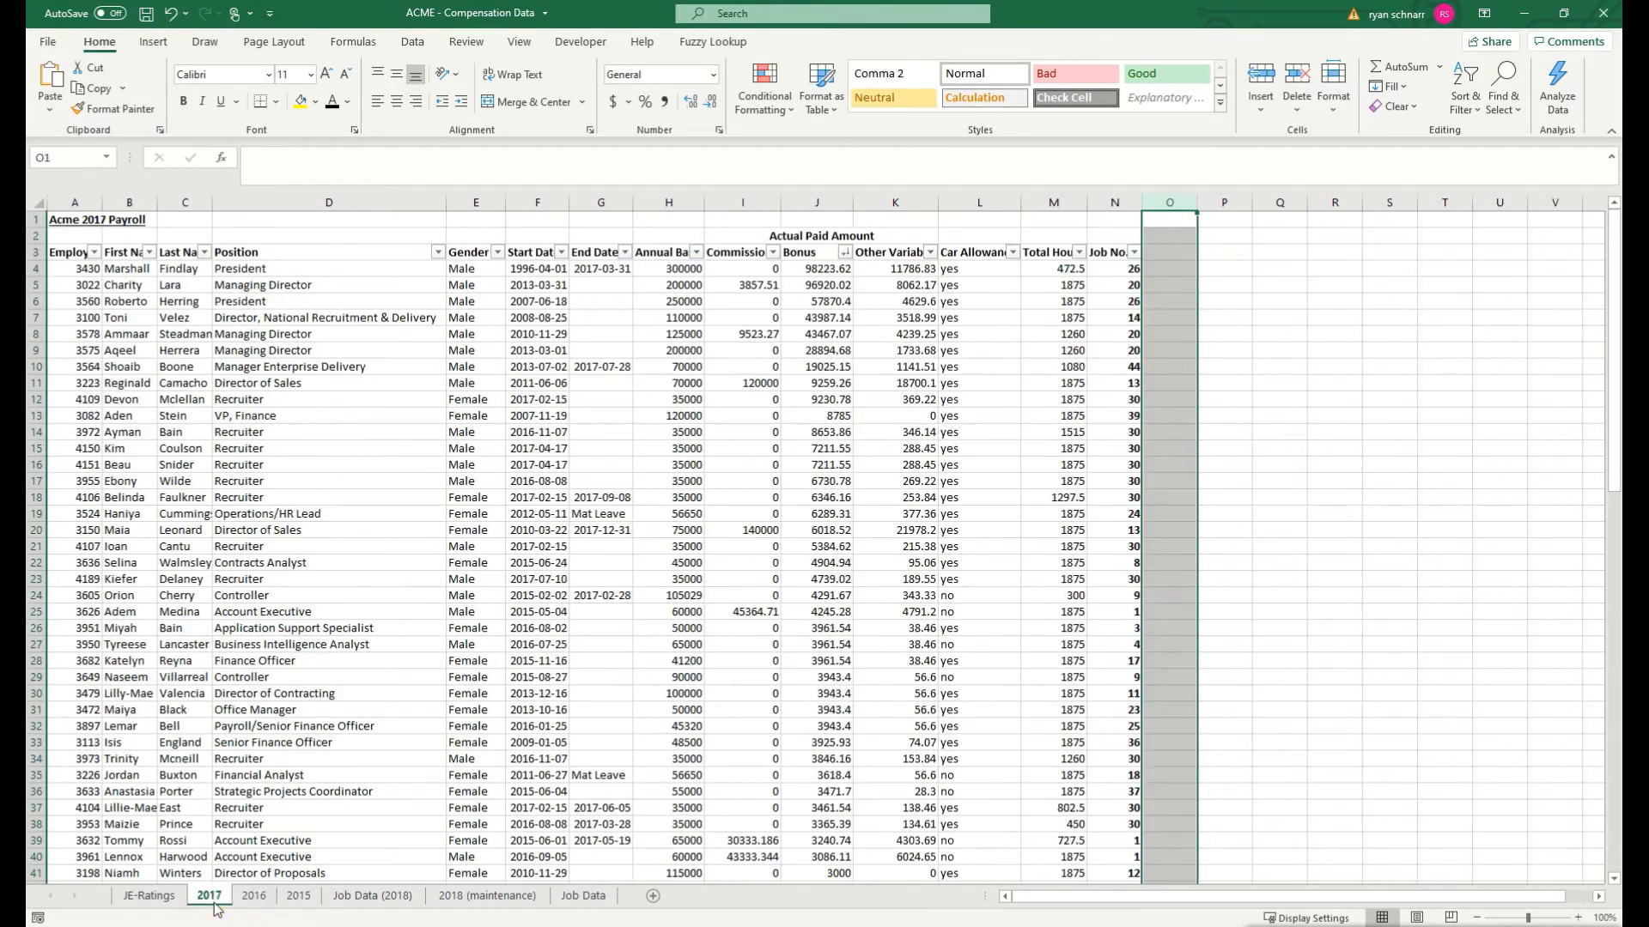
{"action": "left_click", "coordinate": [298, 902]}
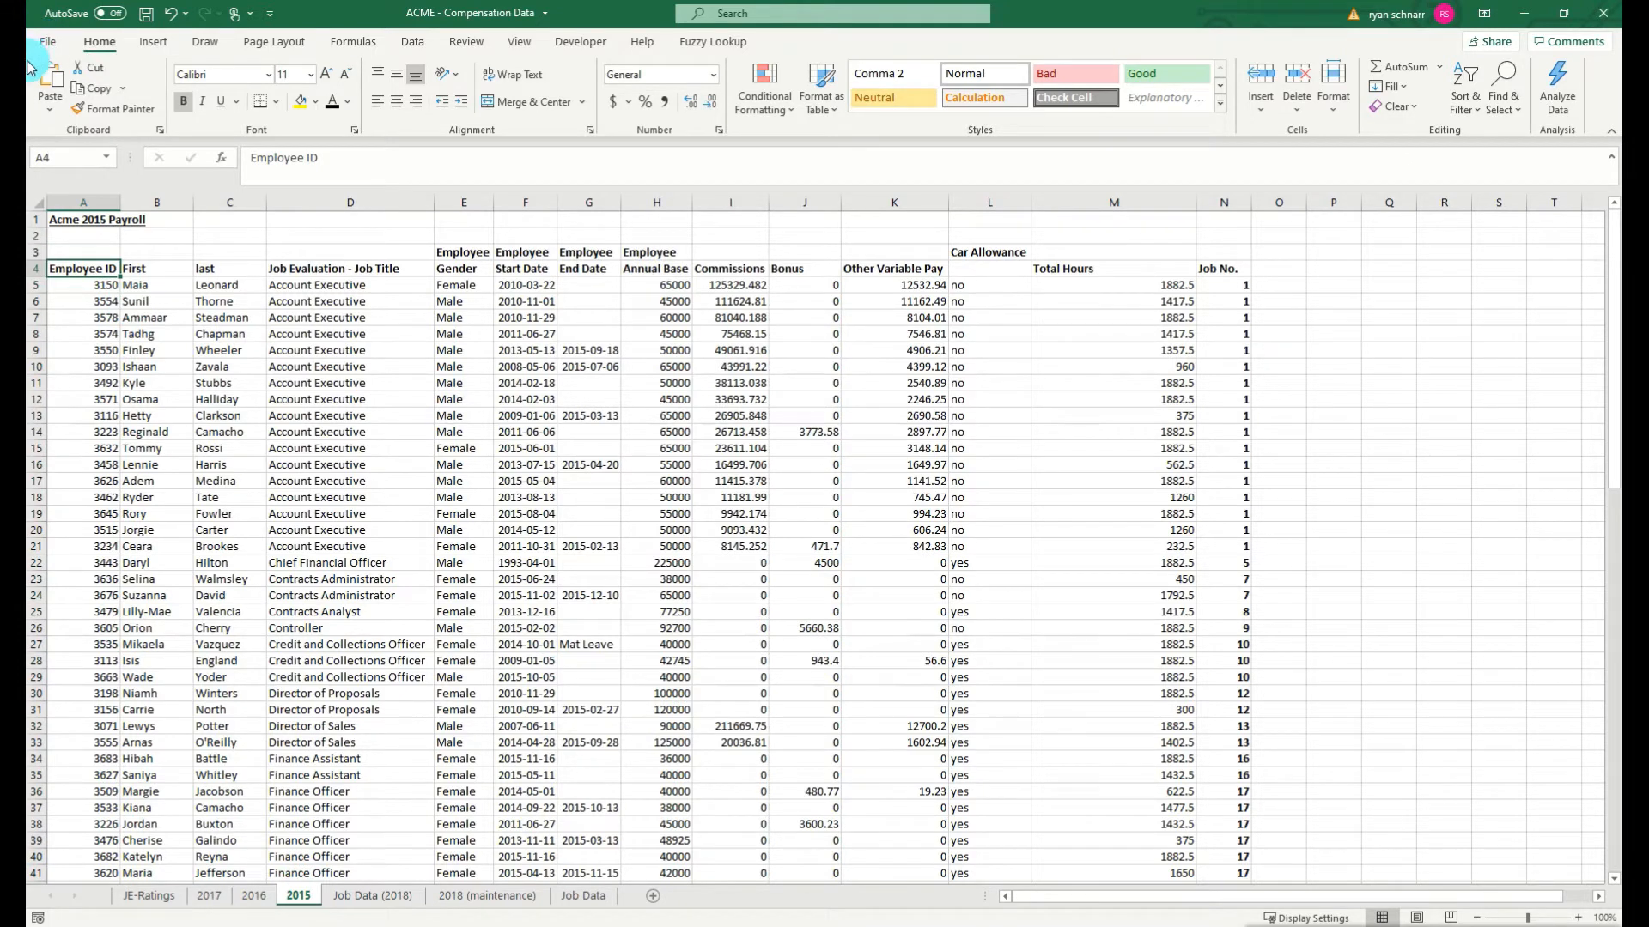
Step: Examine header row 4, the first record in row 5, and the Start Date and Car Allowance columns of the 2015 payroll
{"action": "key", "text": "ctrl+n"}
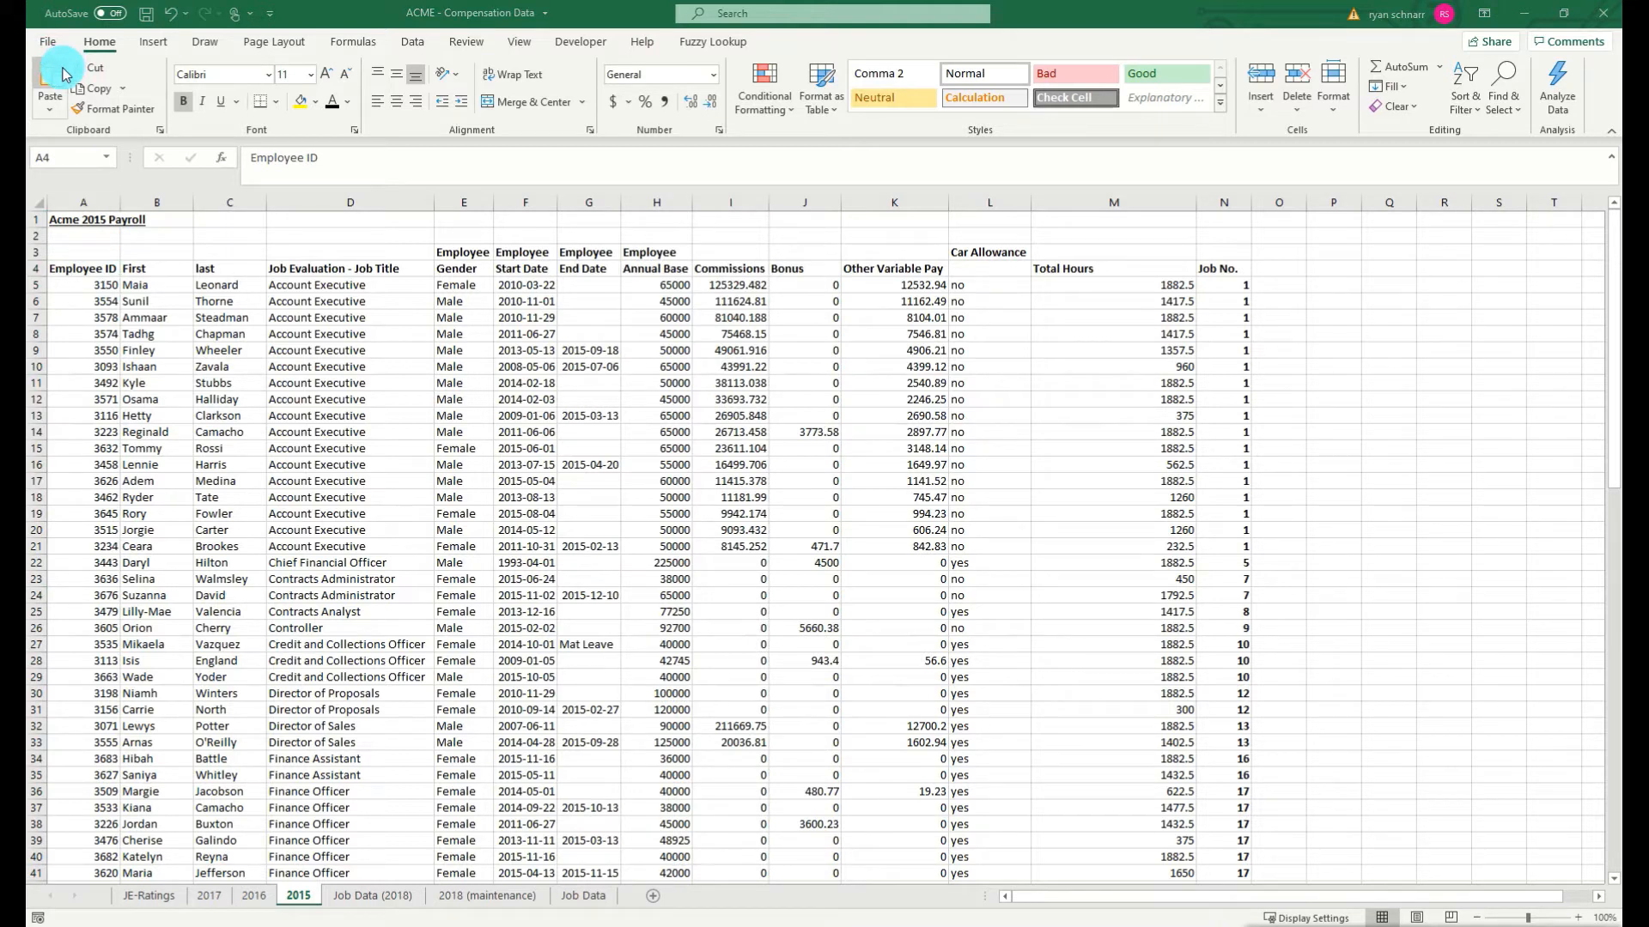
{"action": "key", "text": "alt+Tab"}
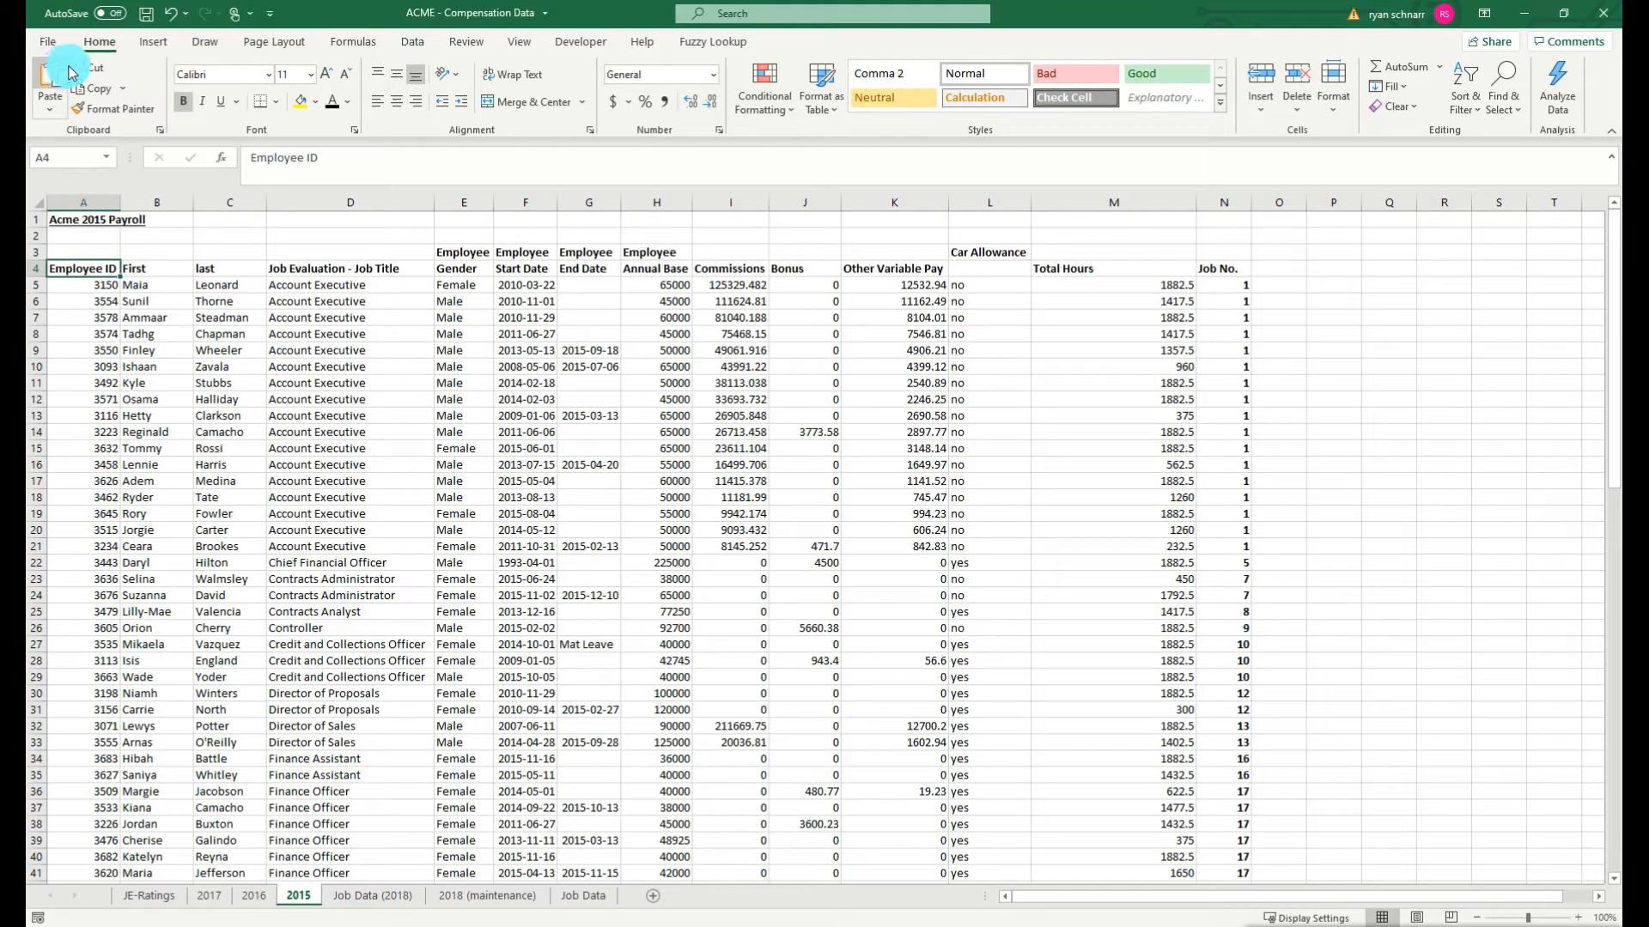
{"action": "left_click", "coordinate": [28, 271]}
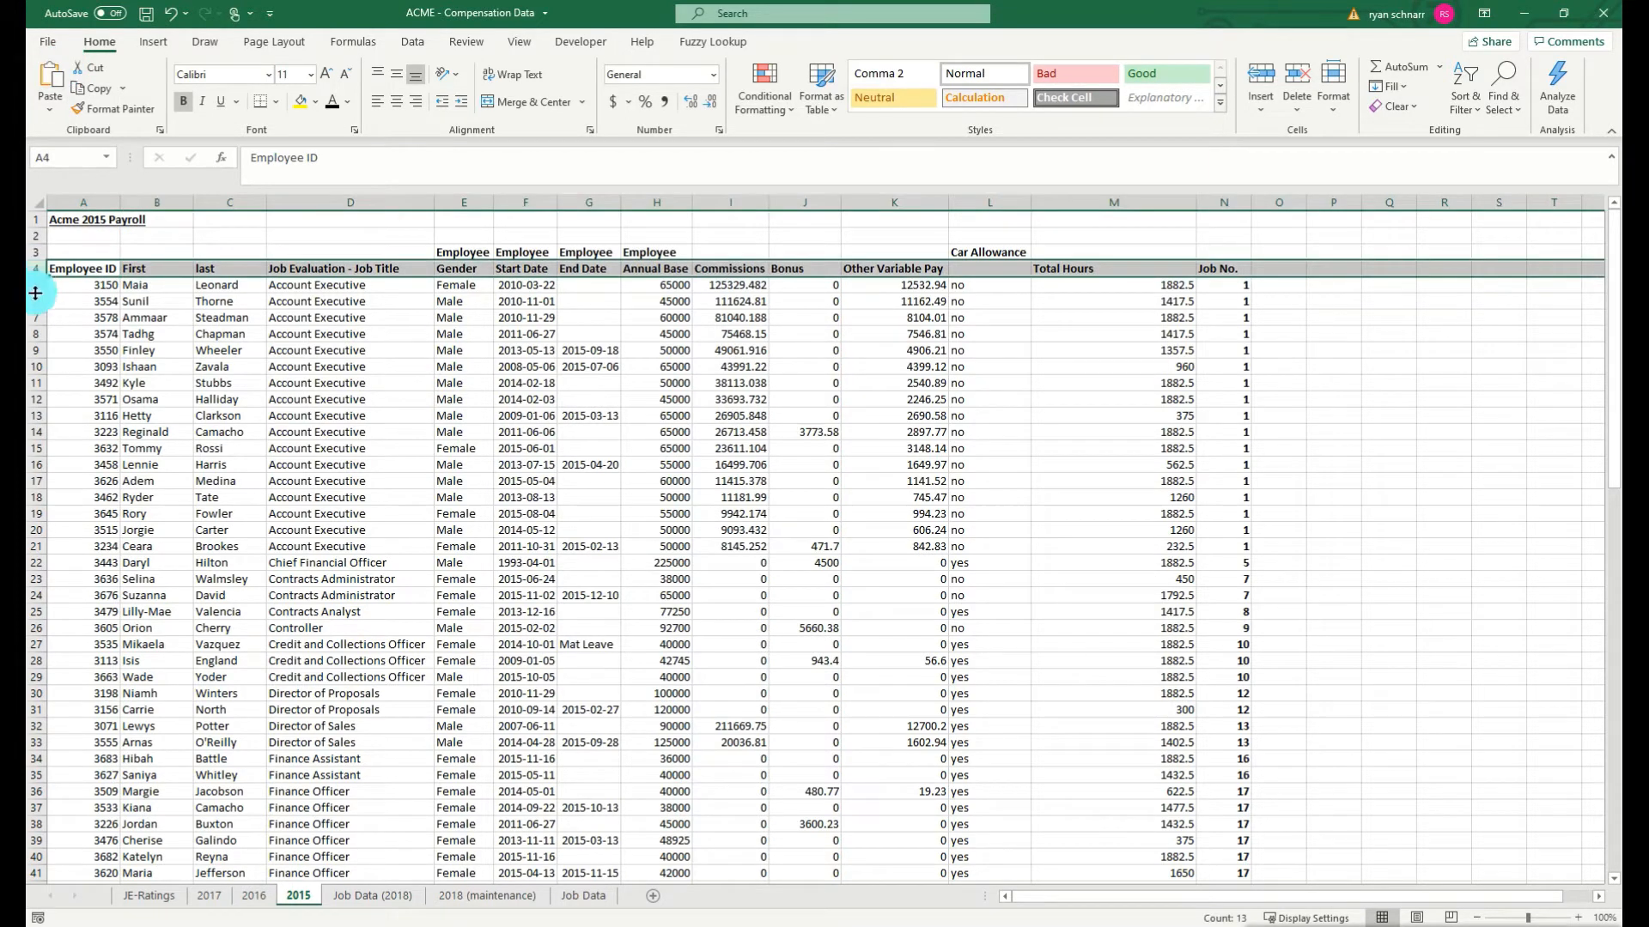
{"action": "left_click", "coordinate": [35, 286]}
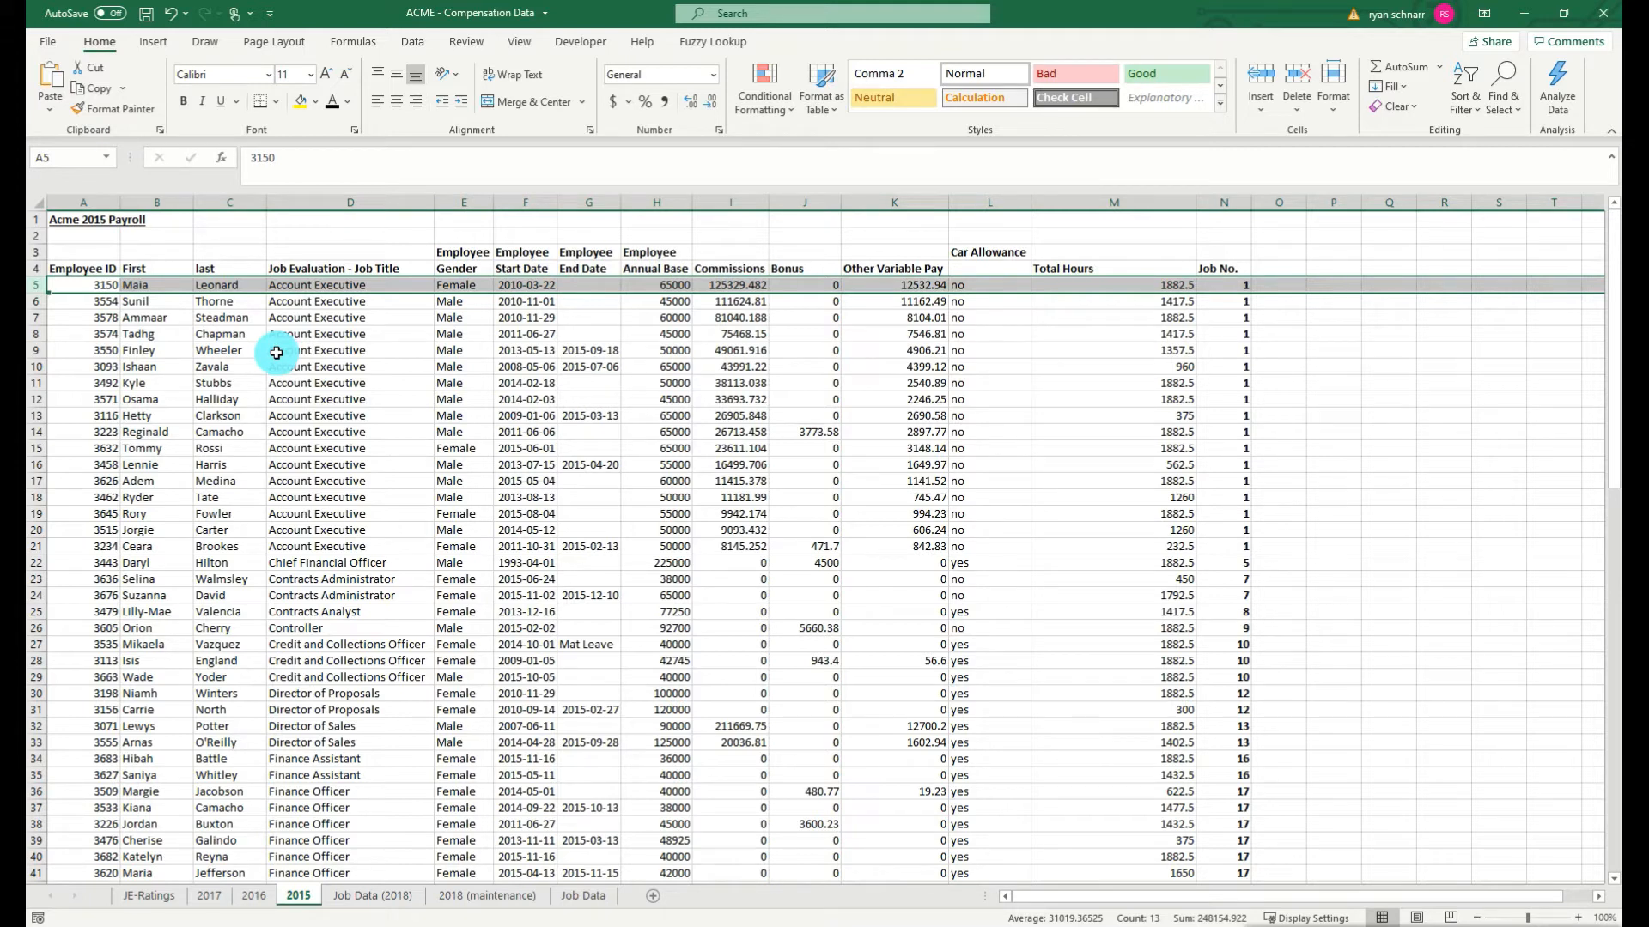
{"action": "left_click", "coordinate": [537, 271]}
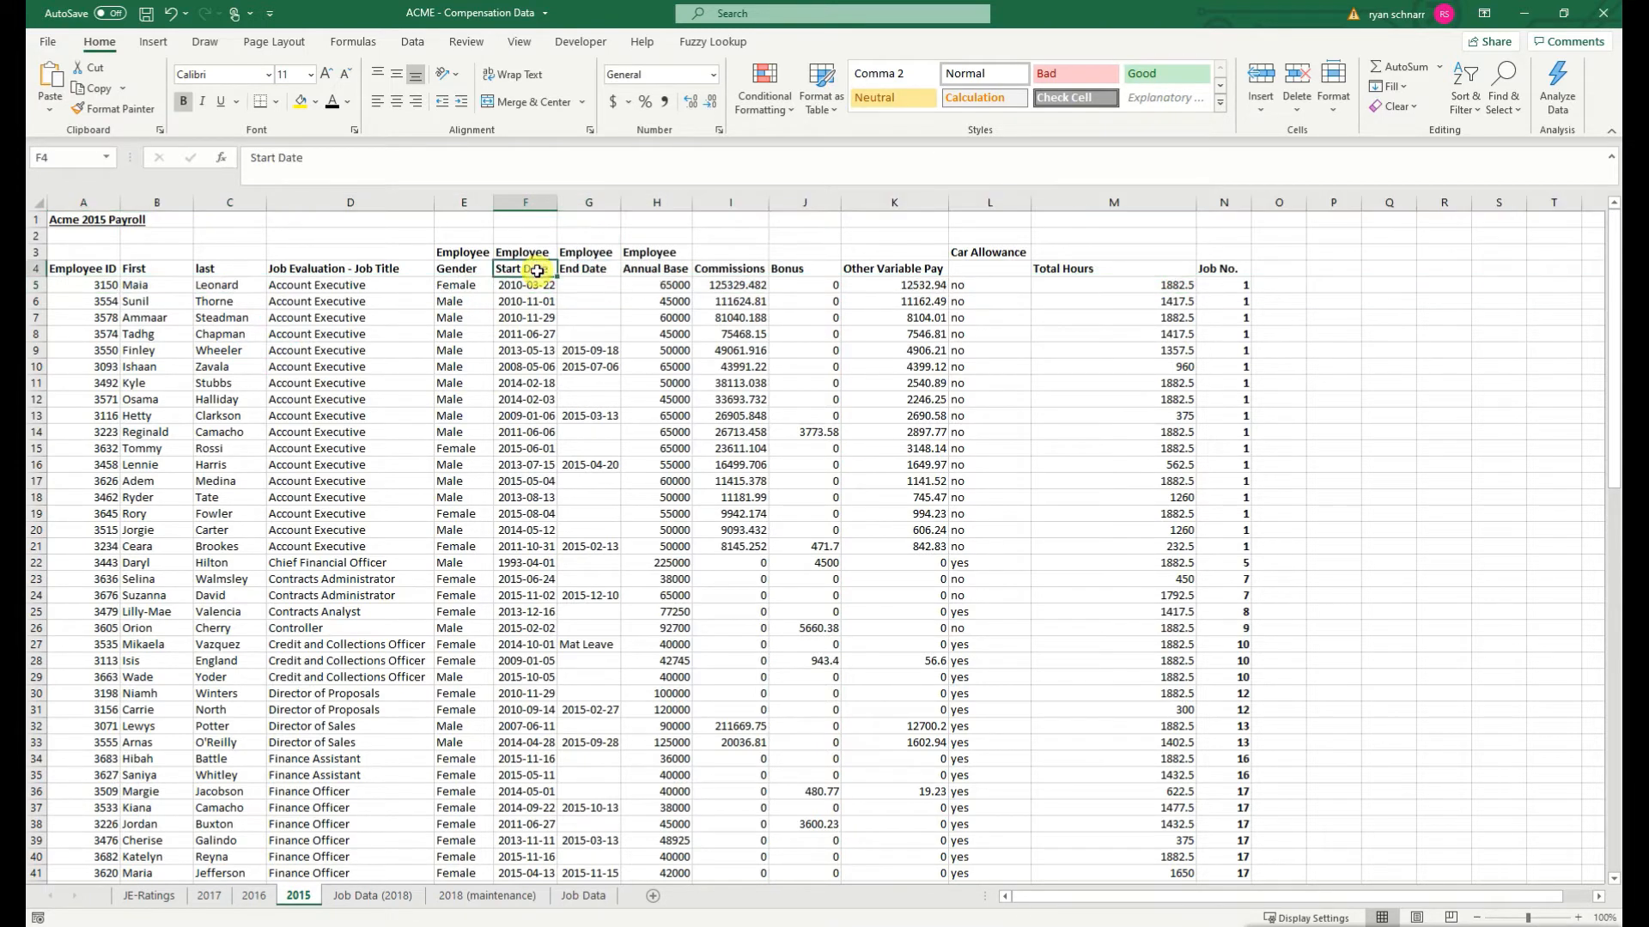
{"action": "left_click", "coordinate": [536, 271]}
{"action": "left_click", "coordinate": [543, 202]}
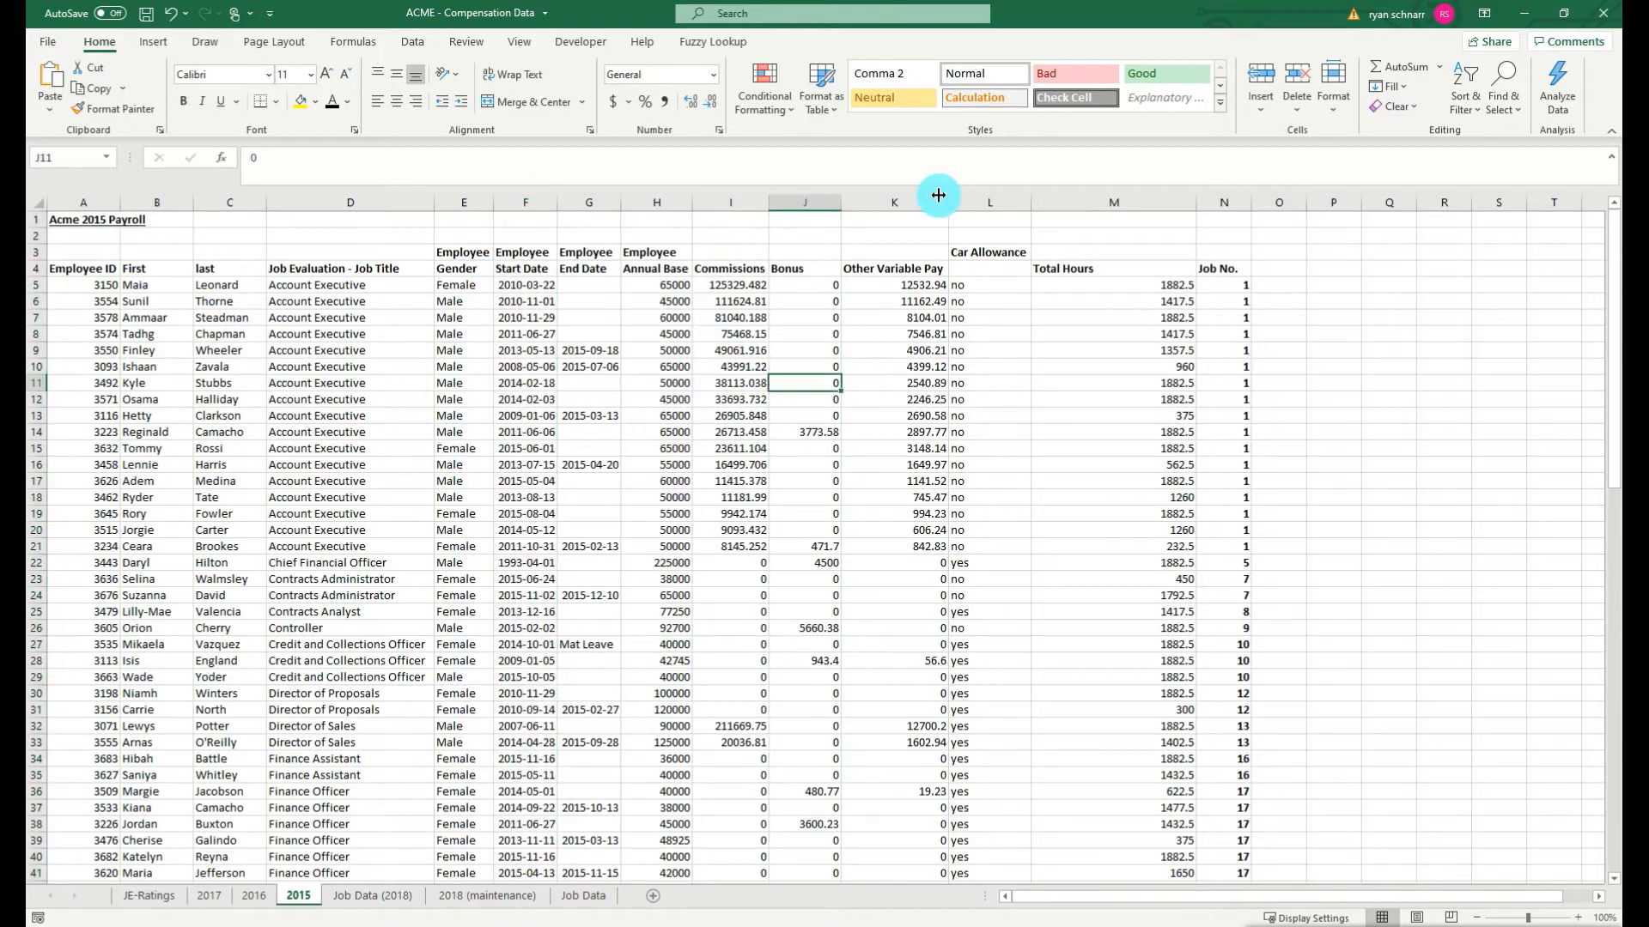
{"action": "left_click", "coordinate": [998, 204]}
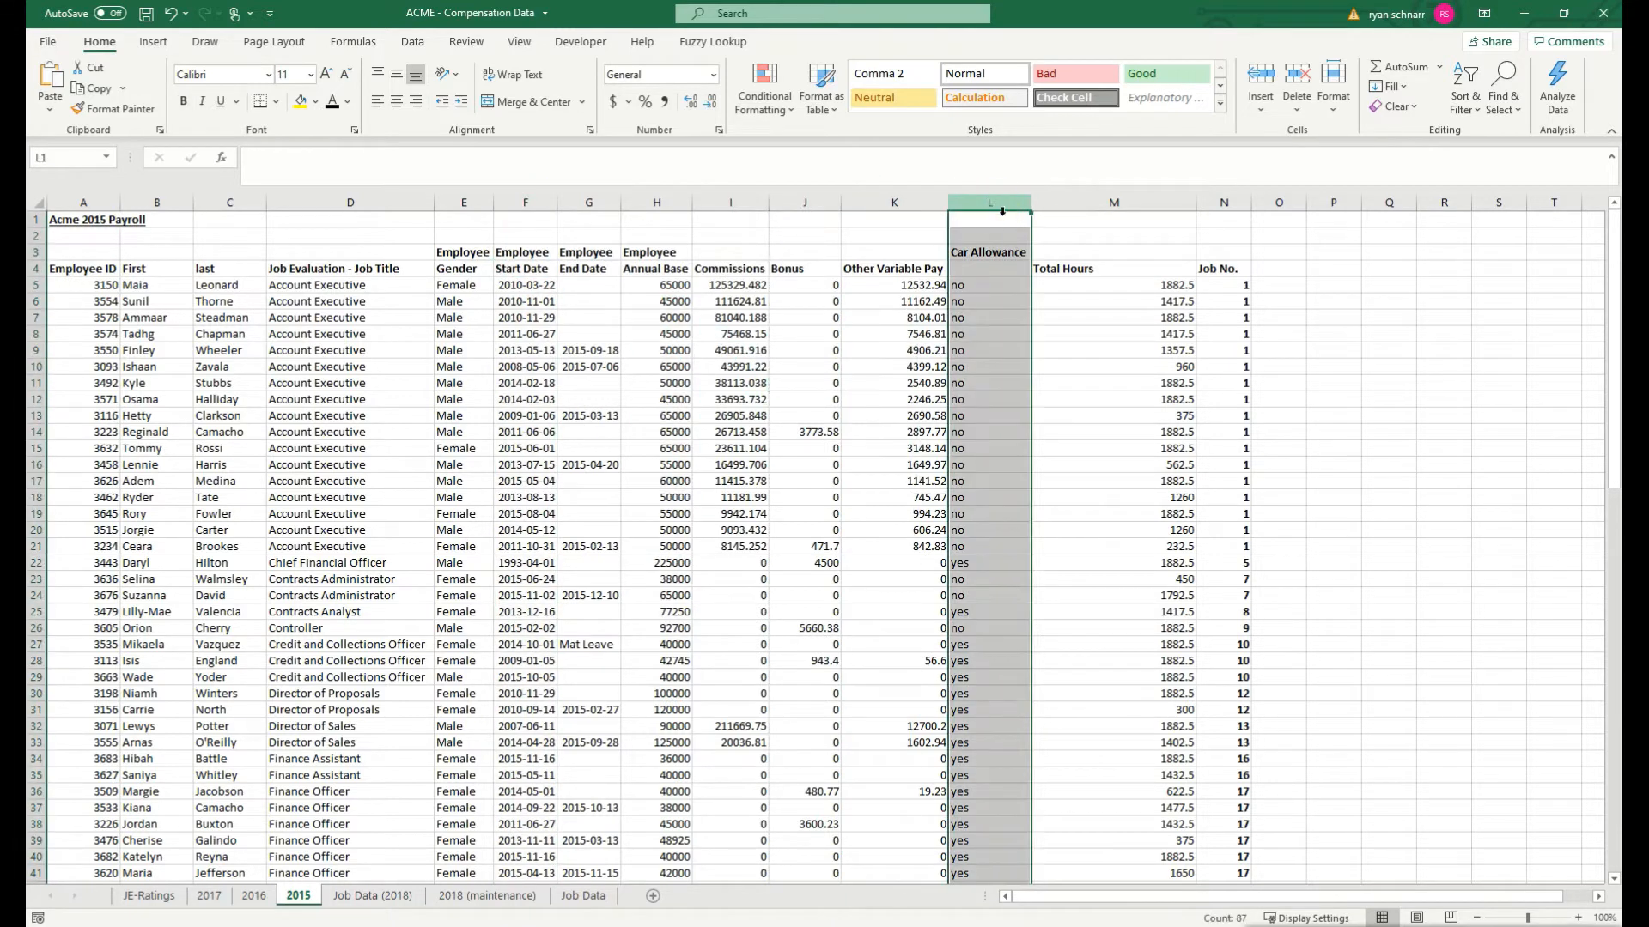
Step: Switch to the HCI Compensation Tool, view the Point Table, Job Data, Gender Summary and Job Evaluations sections, and return to Employee Data
{"action": "left_click", "coordinate": [533, 455]}
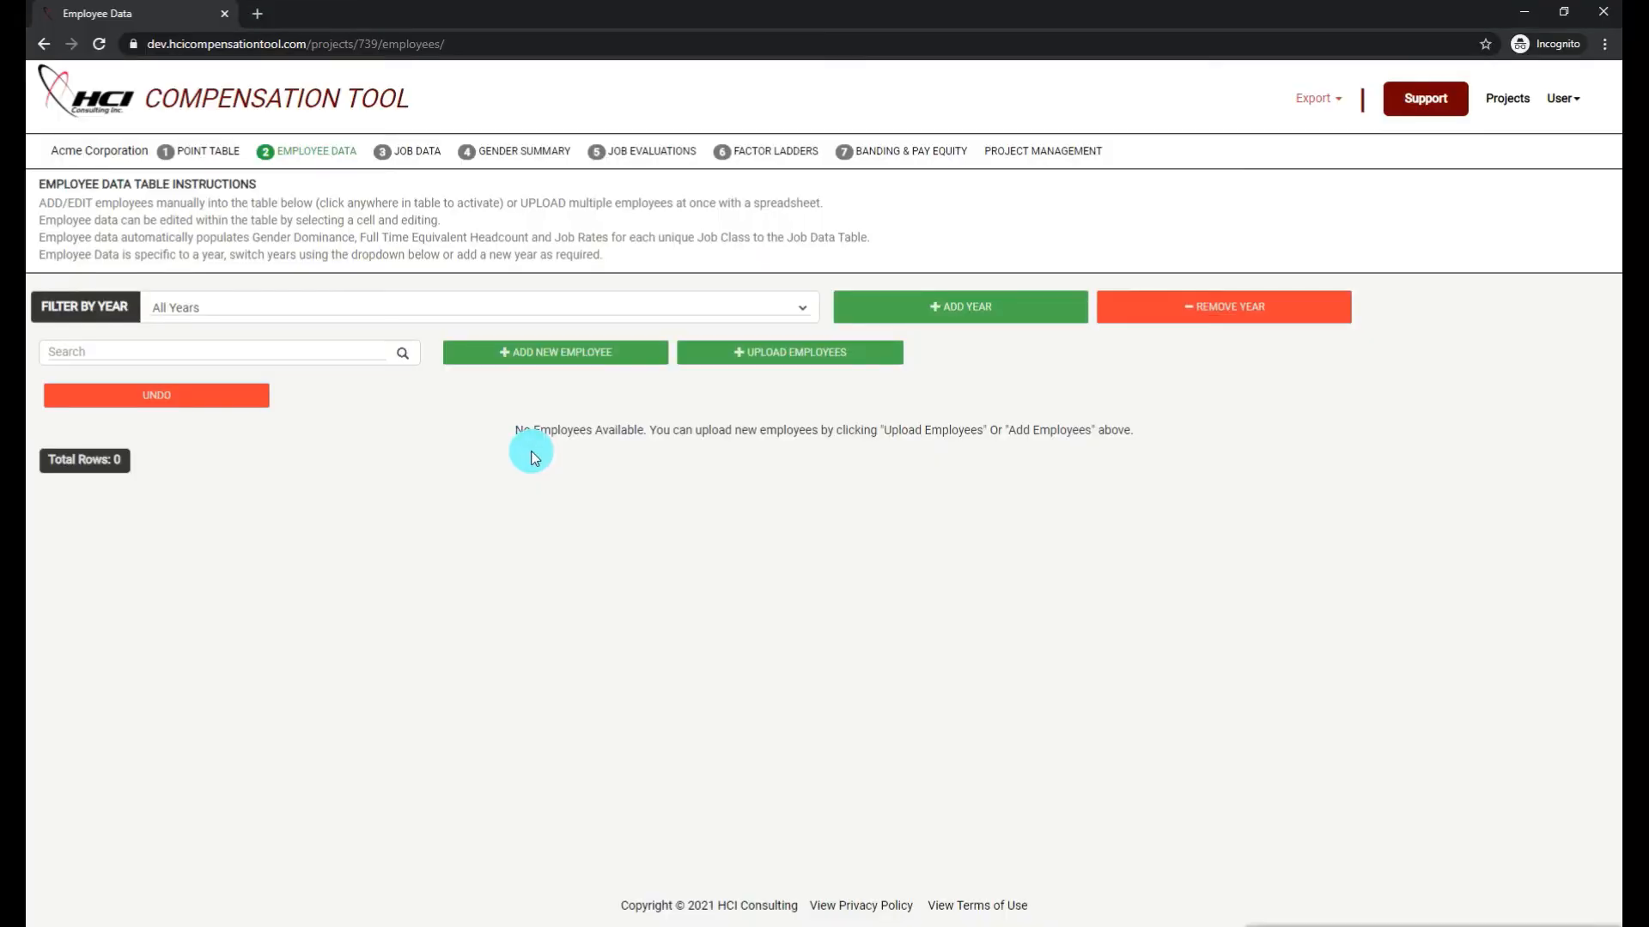
{"action": "left_click", "coordinate": [205, 152]}
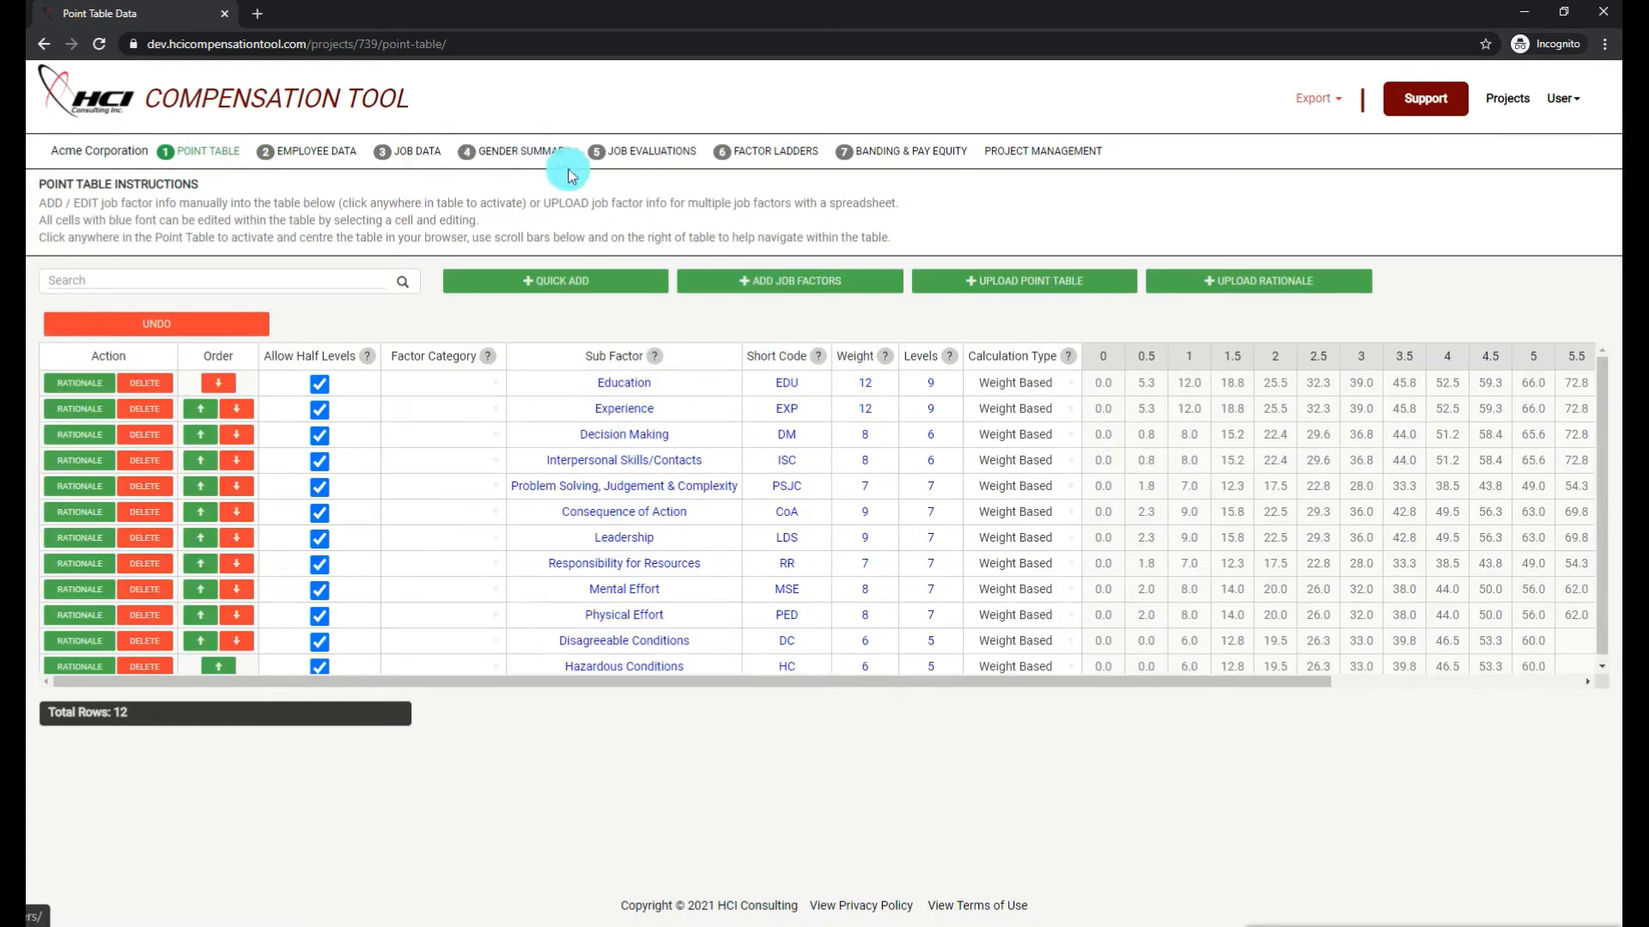
{"action": "left_click", "coordinate": [364, 149]}
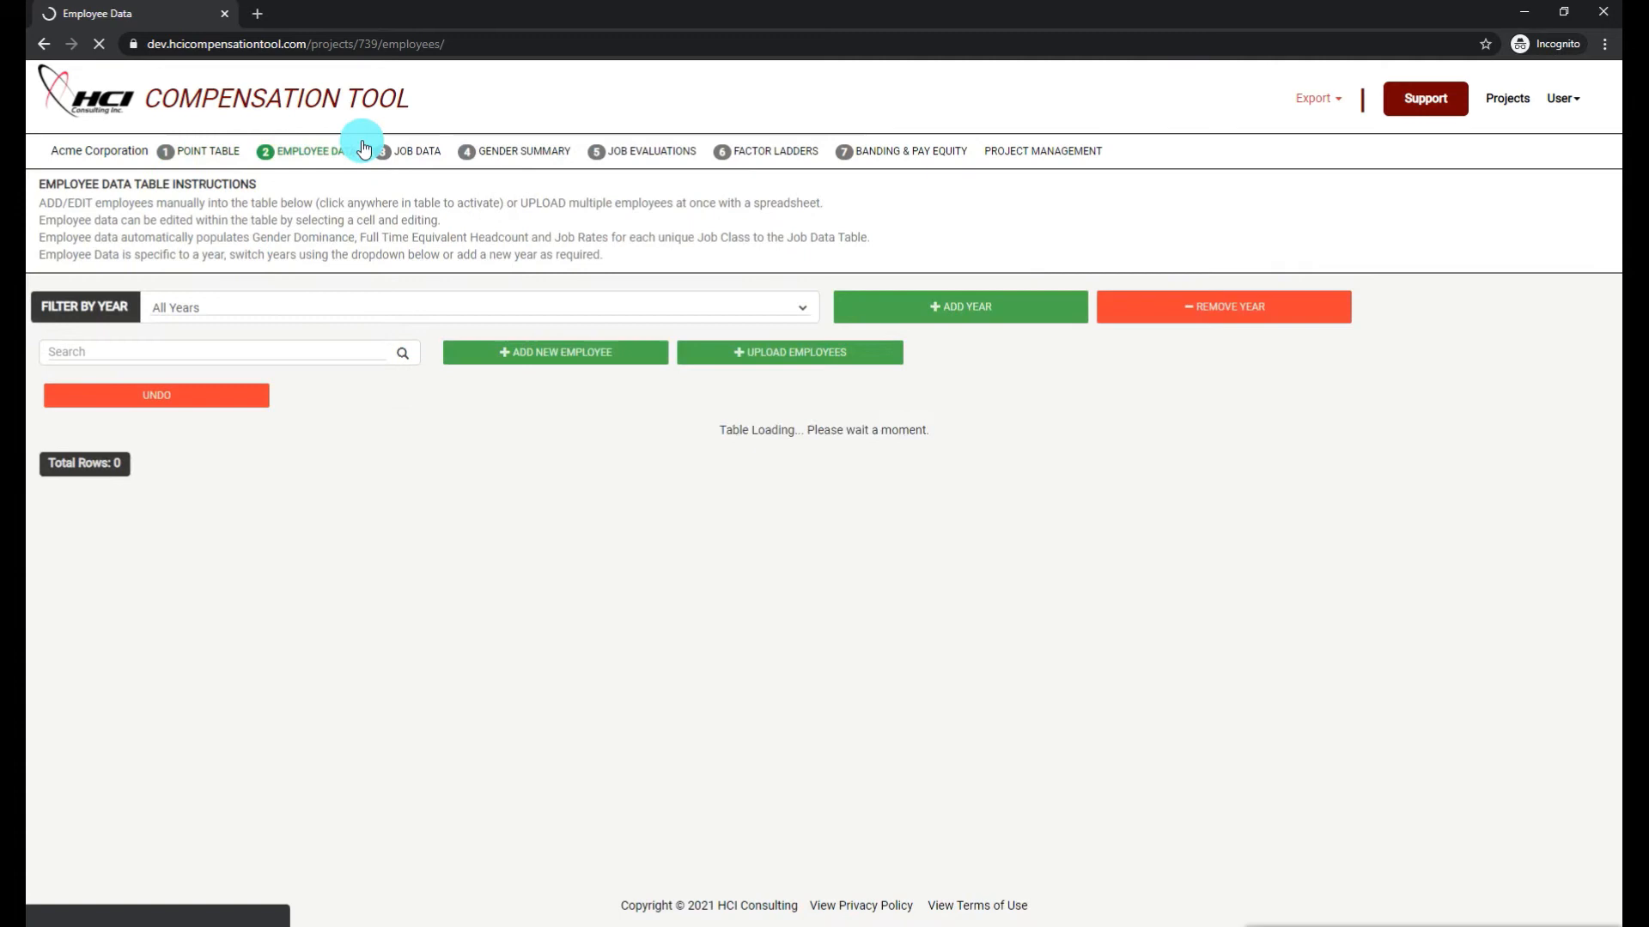
{"action": "left_click", "coordinate": [424, 158]}
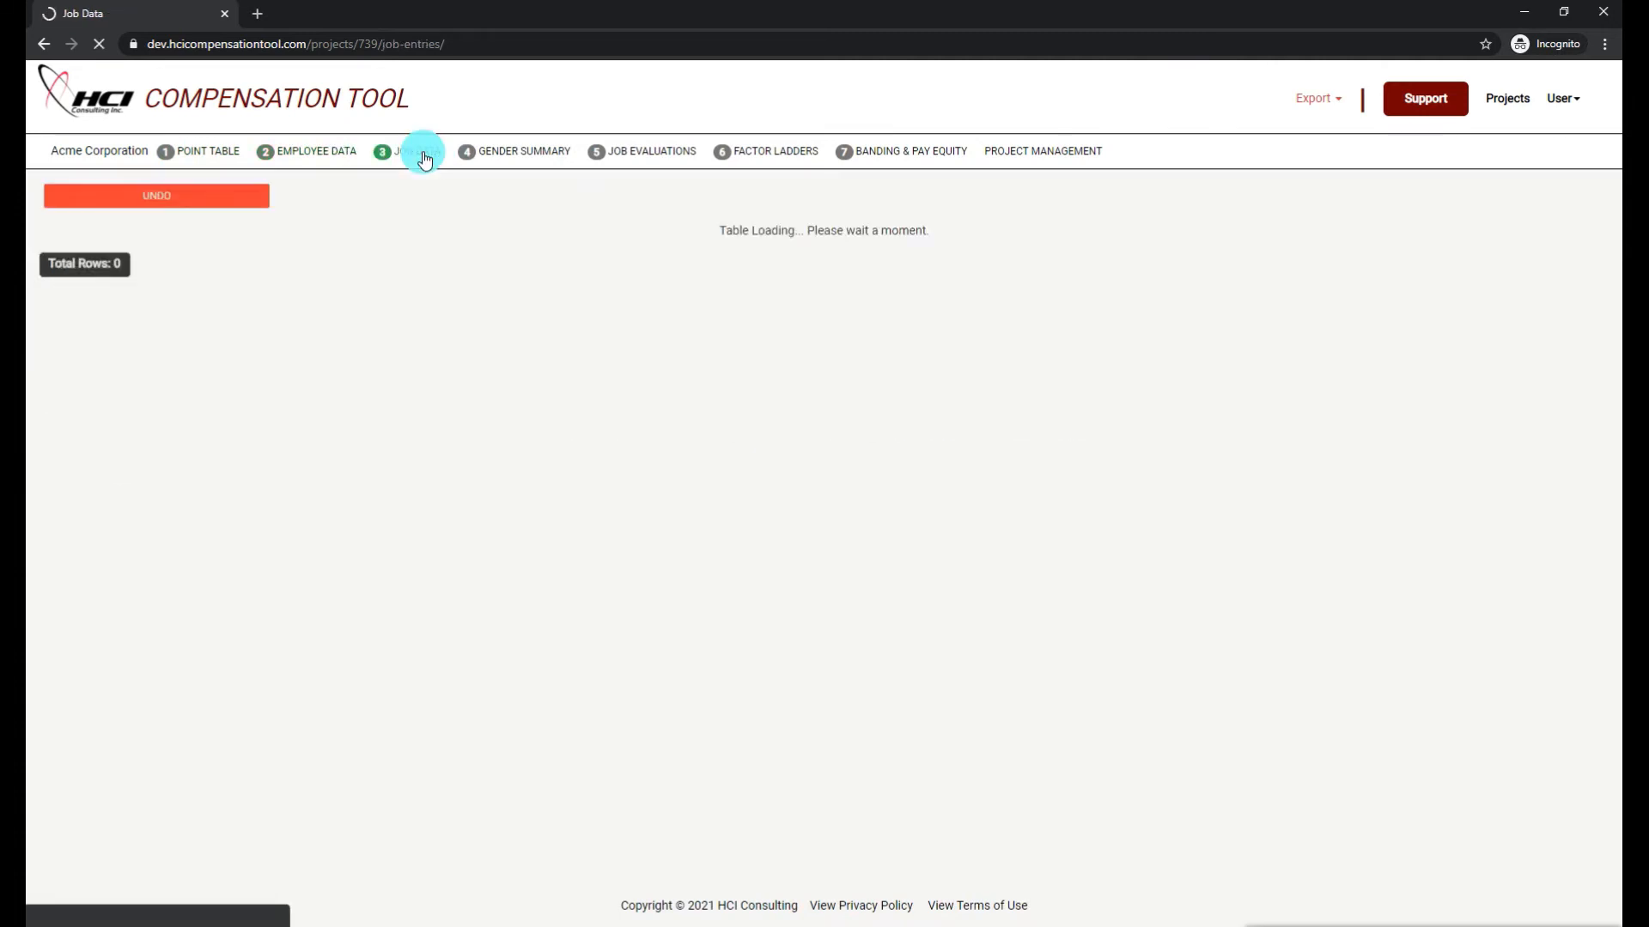
{"action": "left_click", "coordinate": [515, 153]}
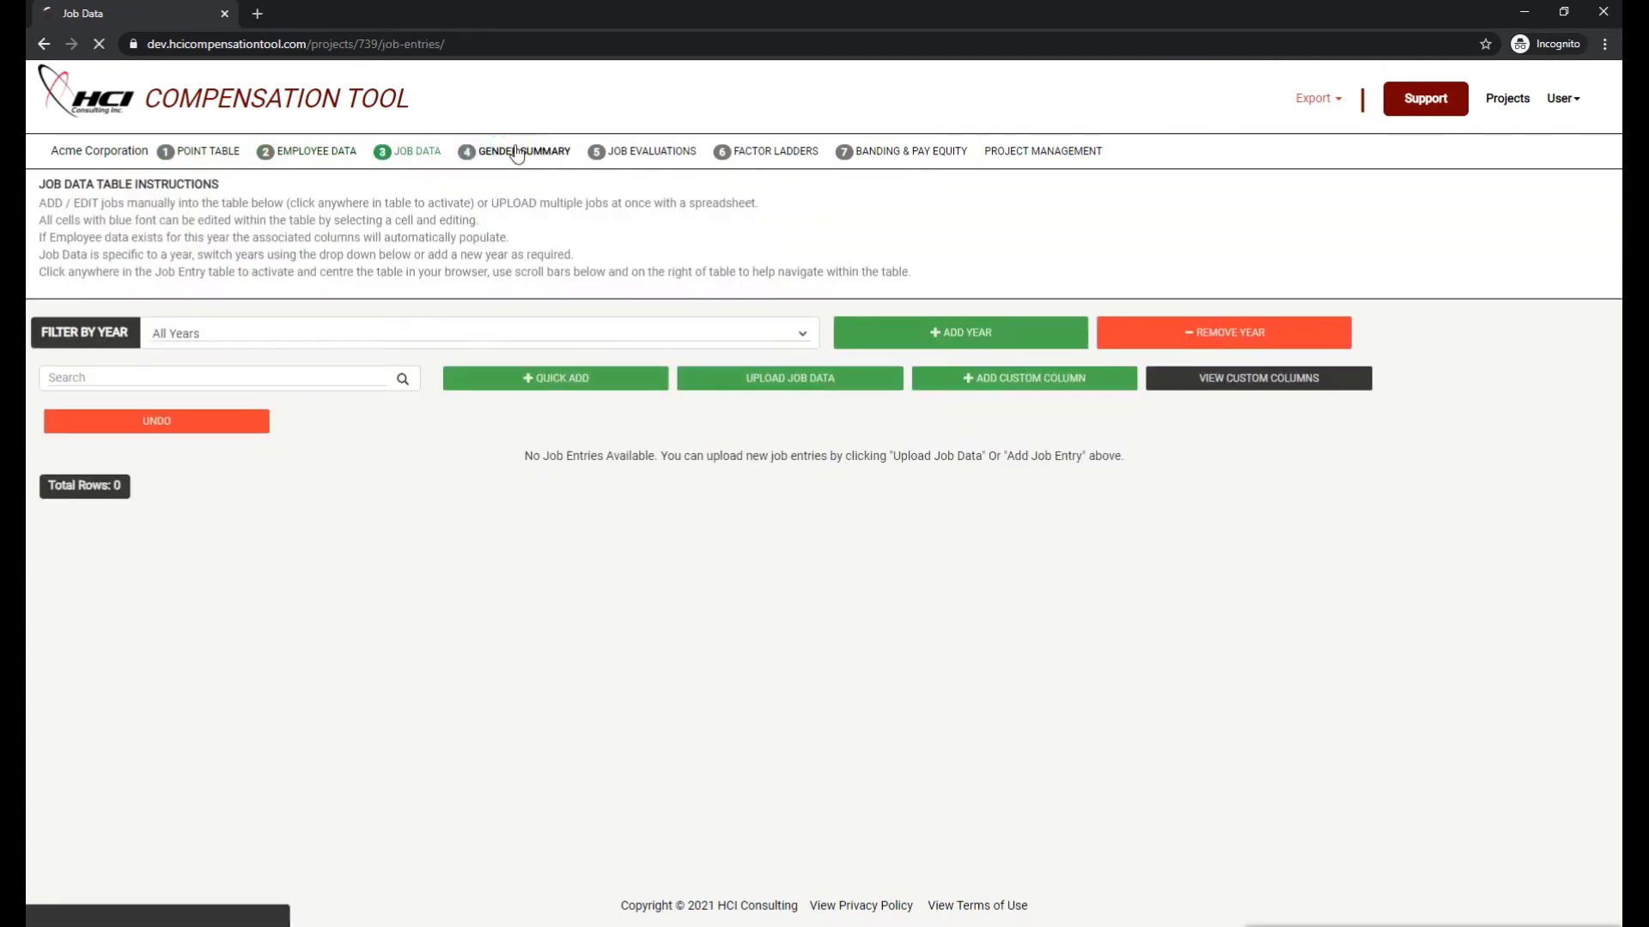
{"action": "left_click", "coordinate": [624, 149]}
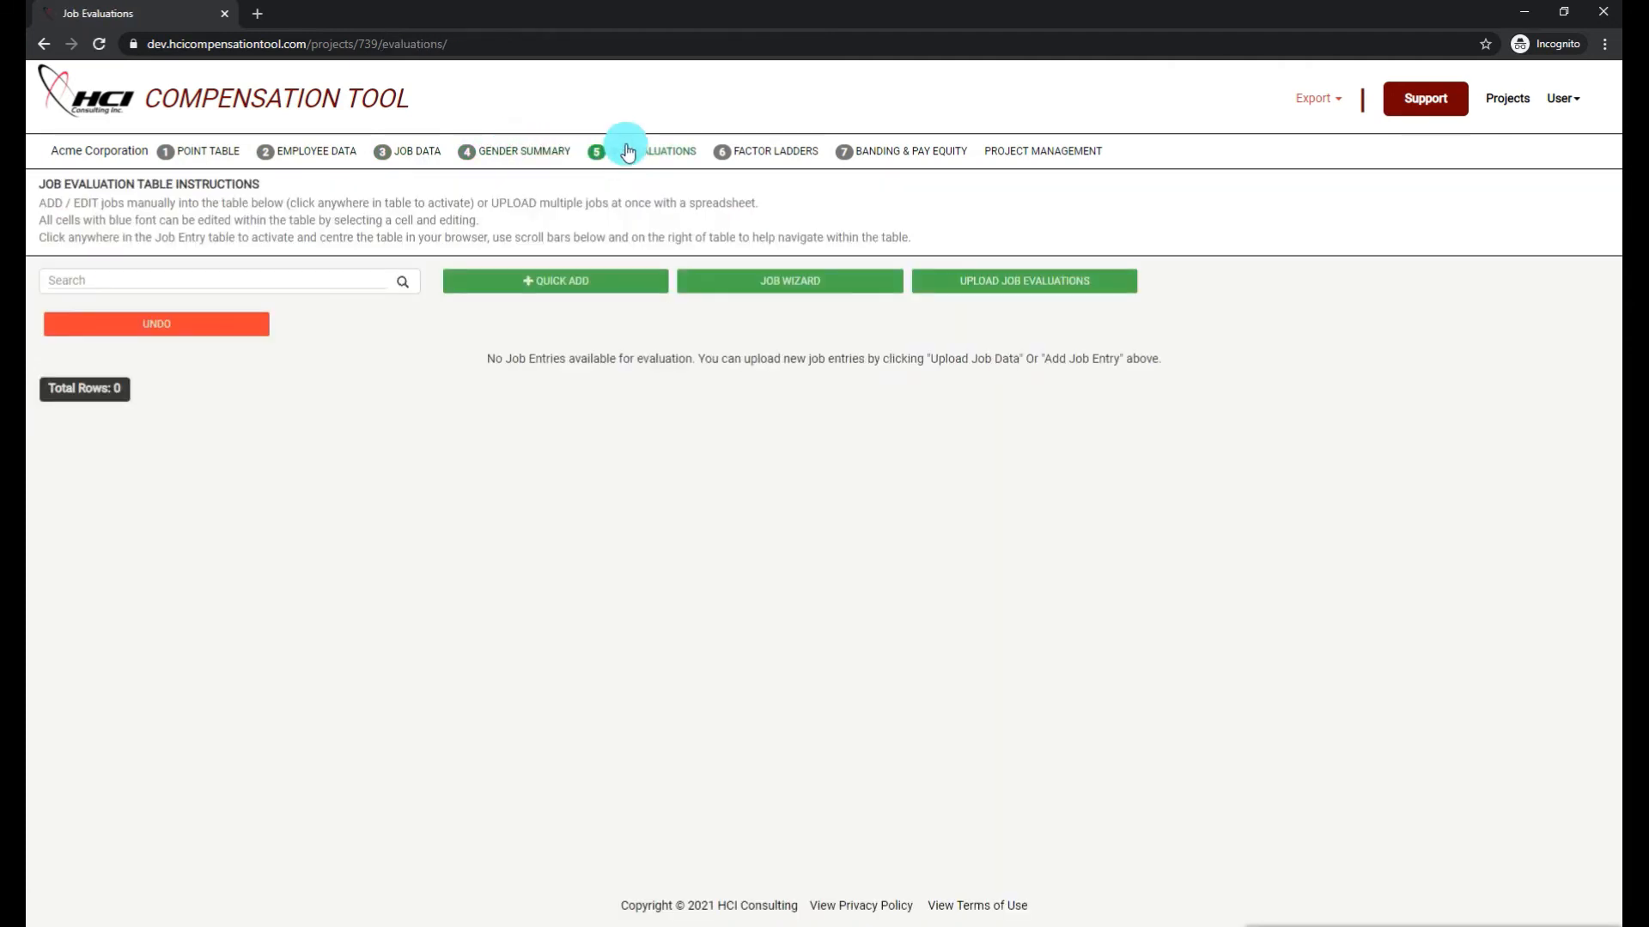
{"action": "left_click", "coordinate": [307, 150]}
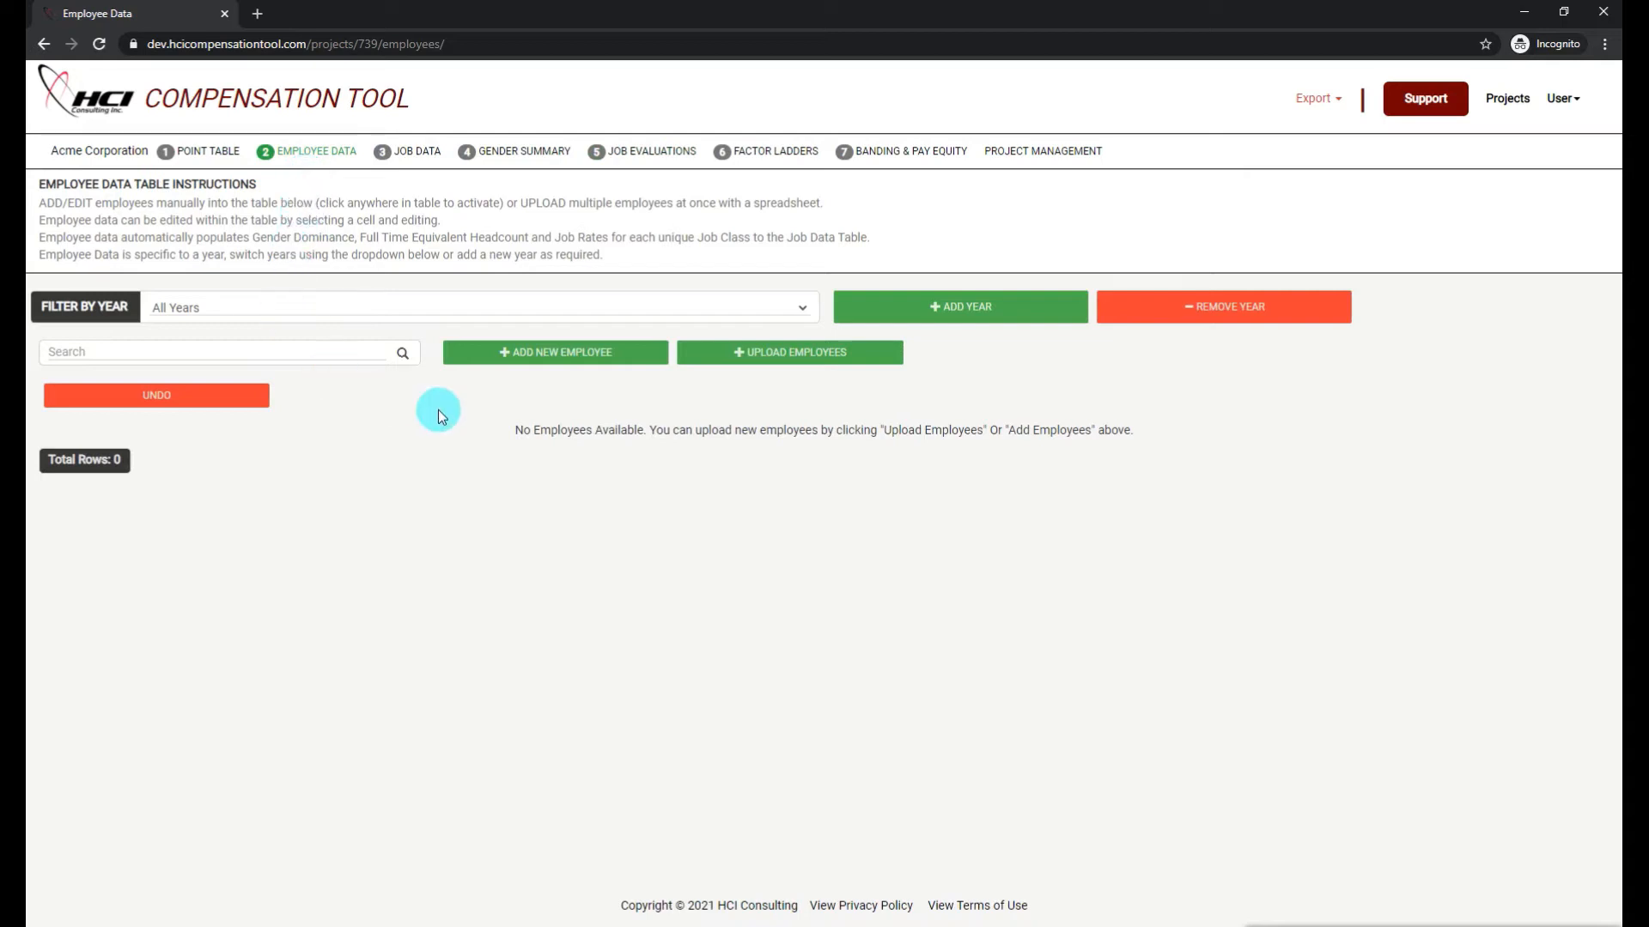
Step: Start an employee upload and choose the ACME - Compensation Data workbook as the import file
{"action": "left_click", "coordinate": [791, 359]}
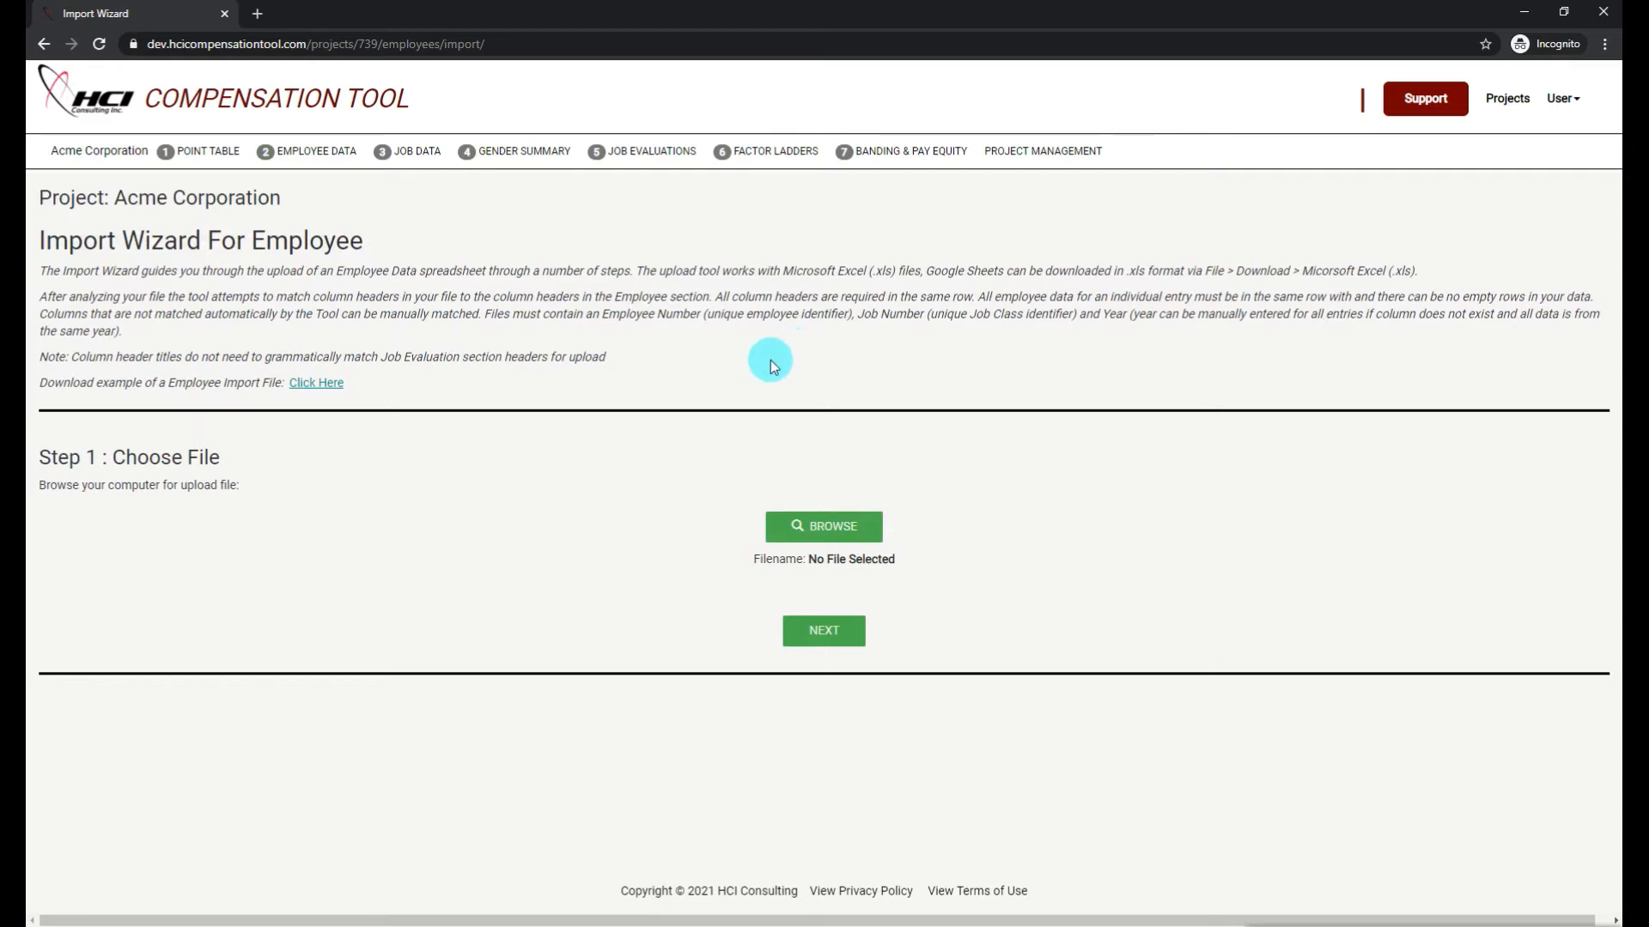
{"action": "left_click", "coordinate": [818, 528]}
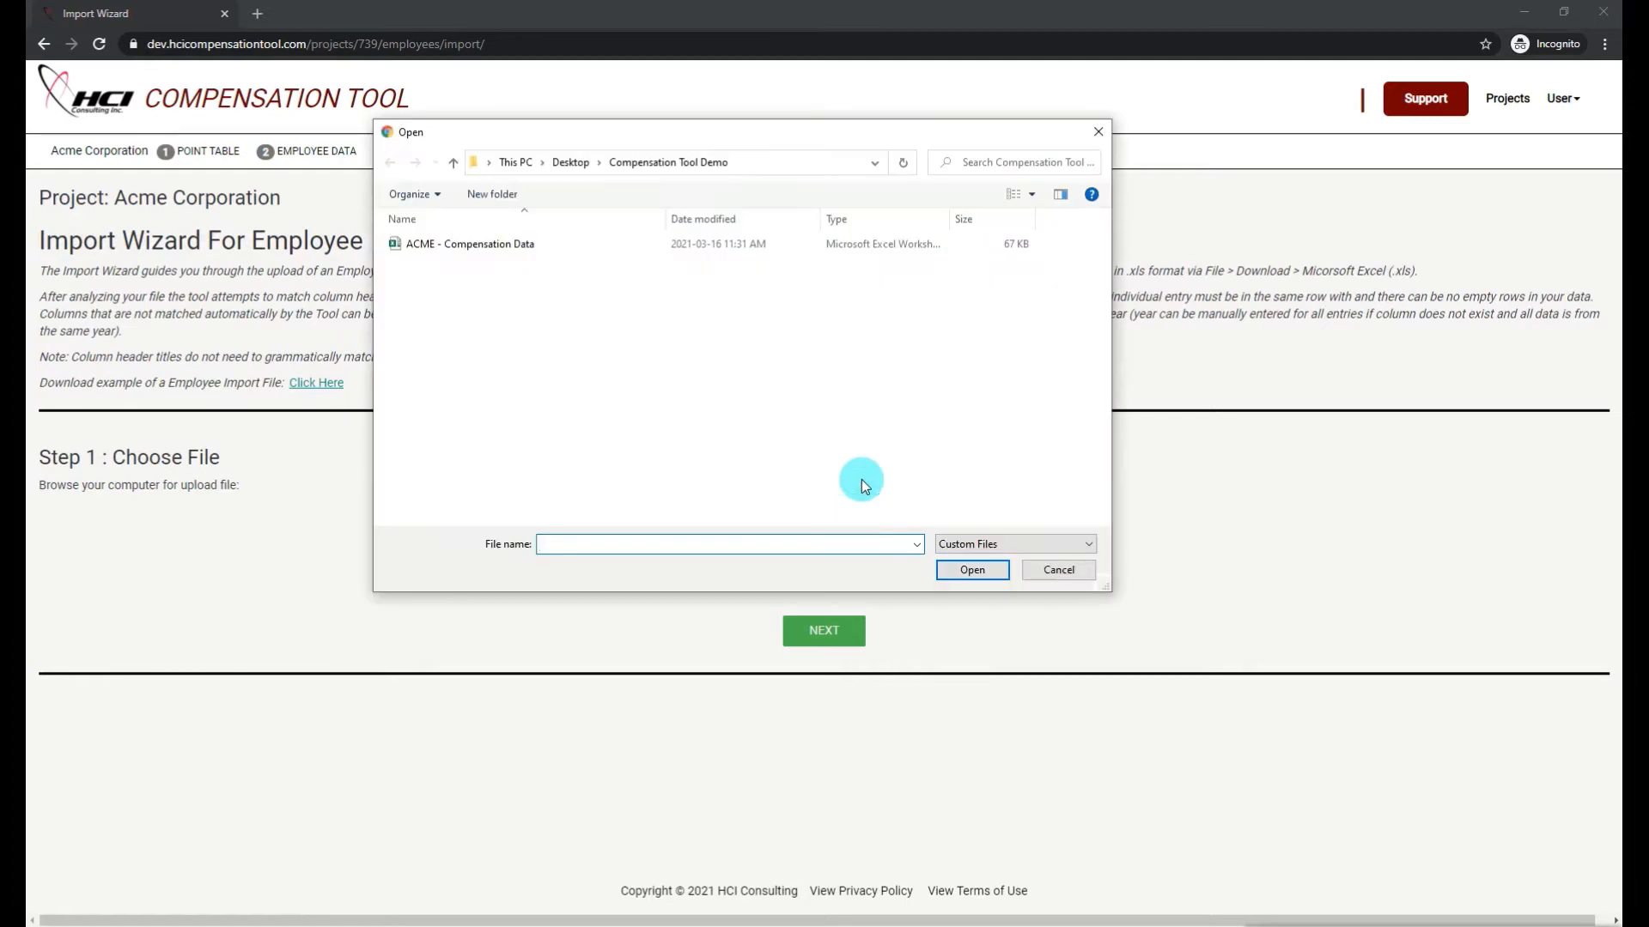
{"action": "left_click", "coordinate": [448, 248]}
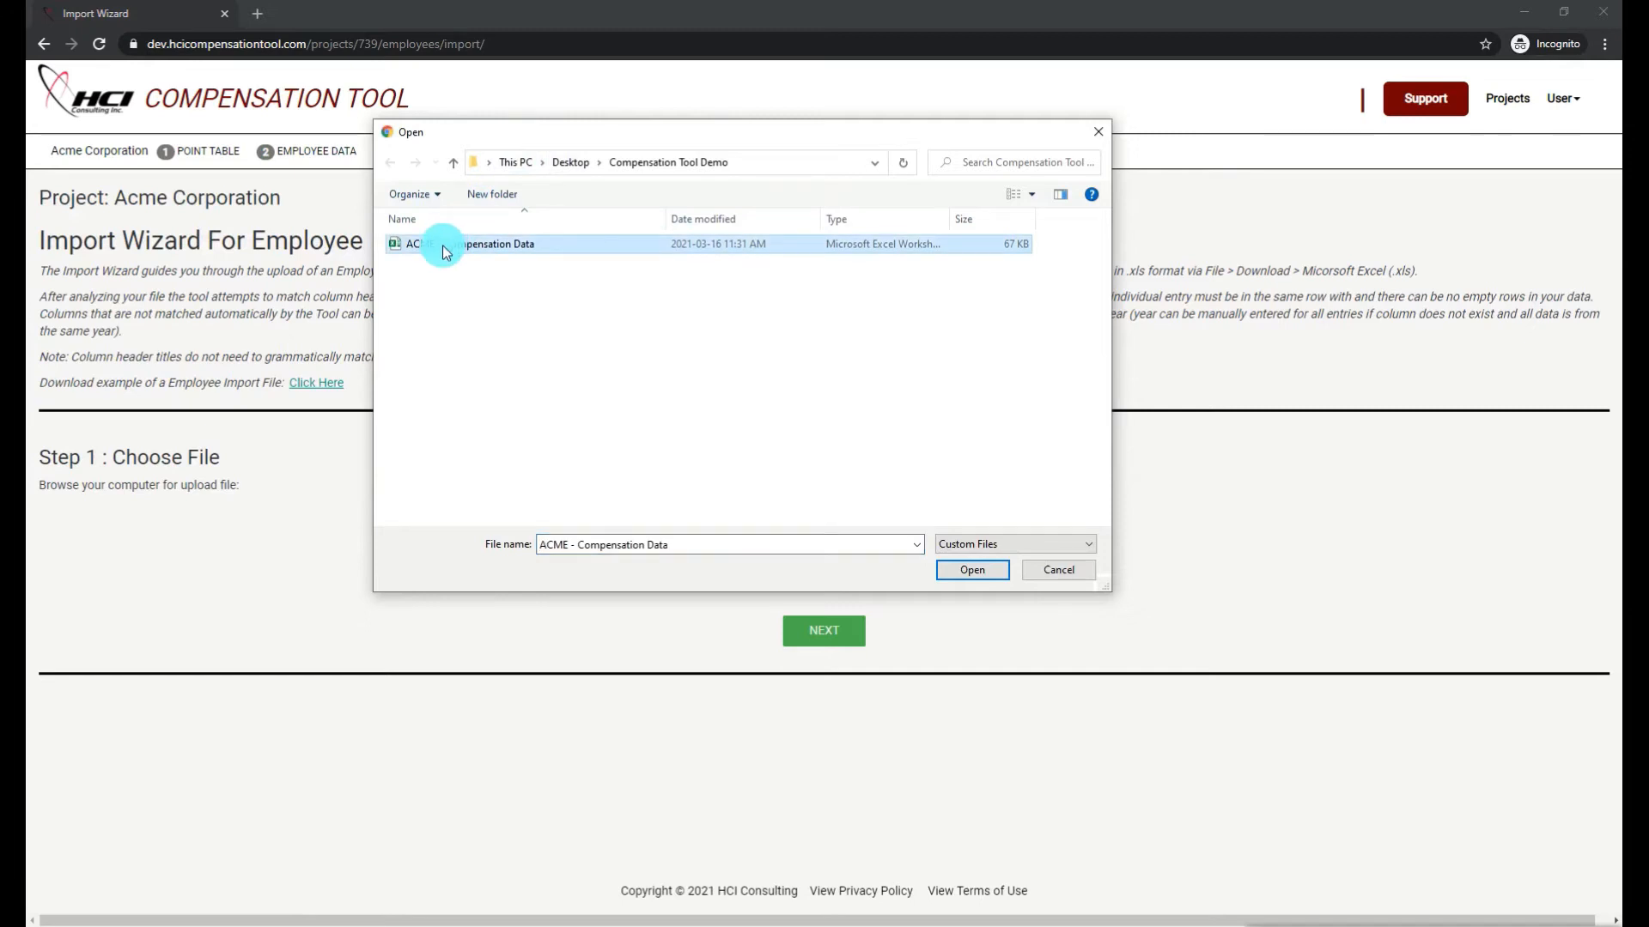
{"action": "left_click", "coordinate": [772, 544]}
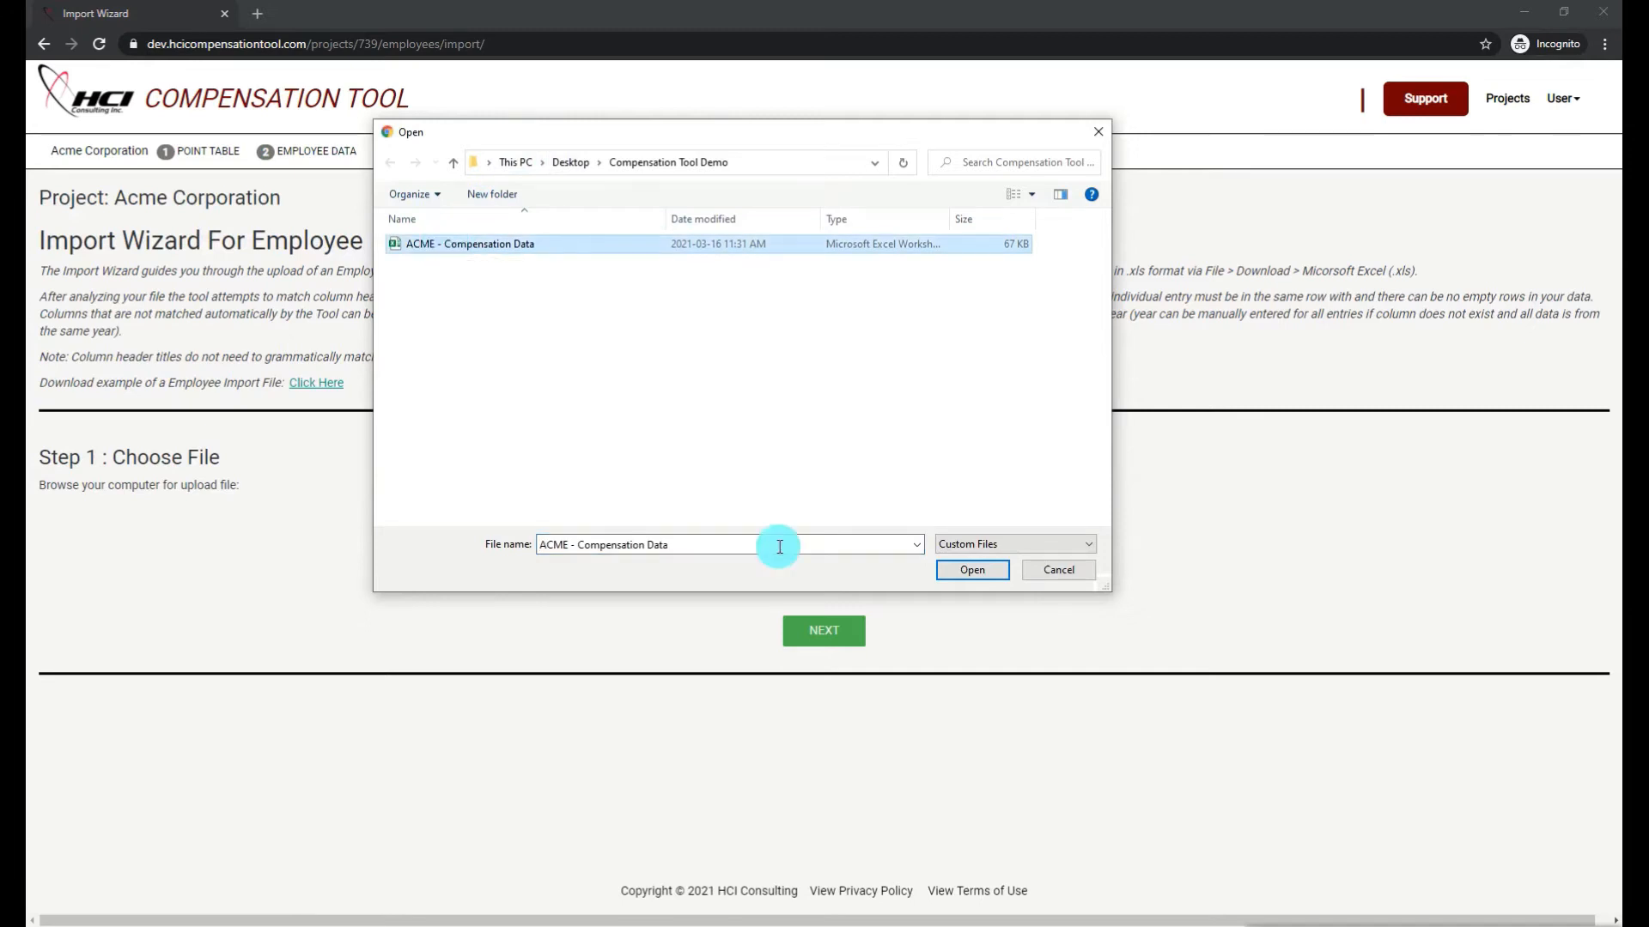
{"action": "left_click", "coordinate": [999, 570]}
{"action": "left_click", "coordinate": [827, 635]}
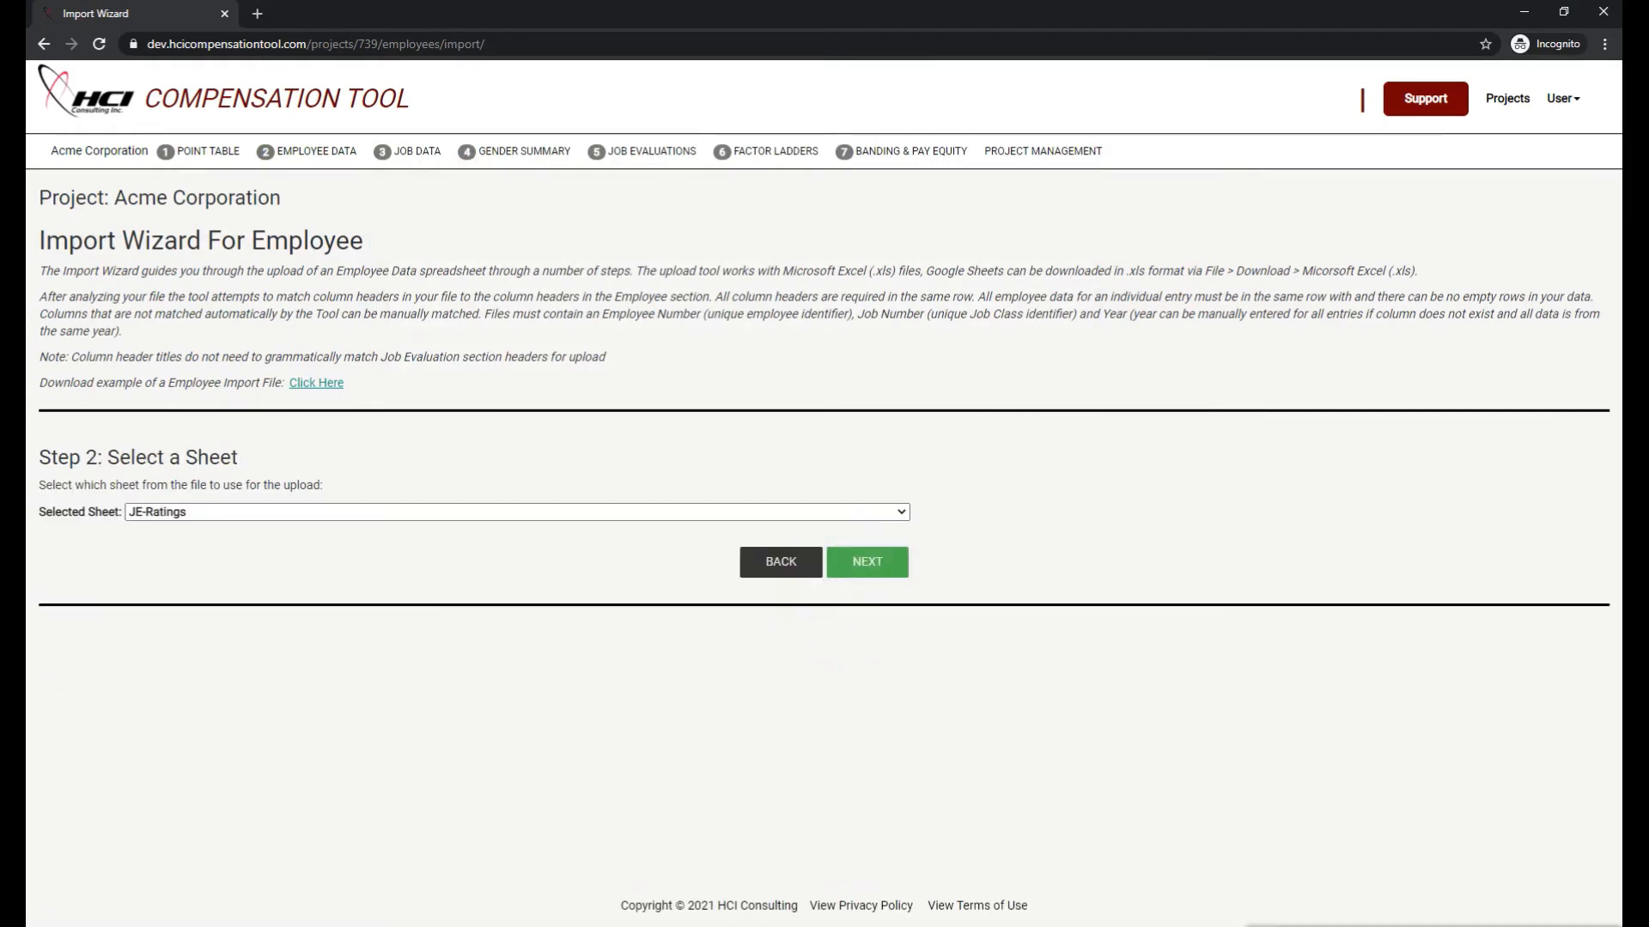
Step: Select the 2015 sheet of the workbook for the upload and proceed to the row selection
{"action": "left_click", "coordinate": [167, 513]}
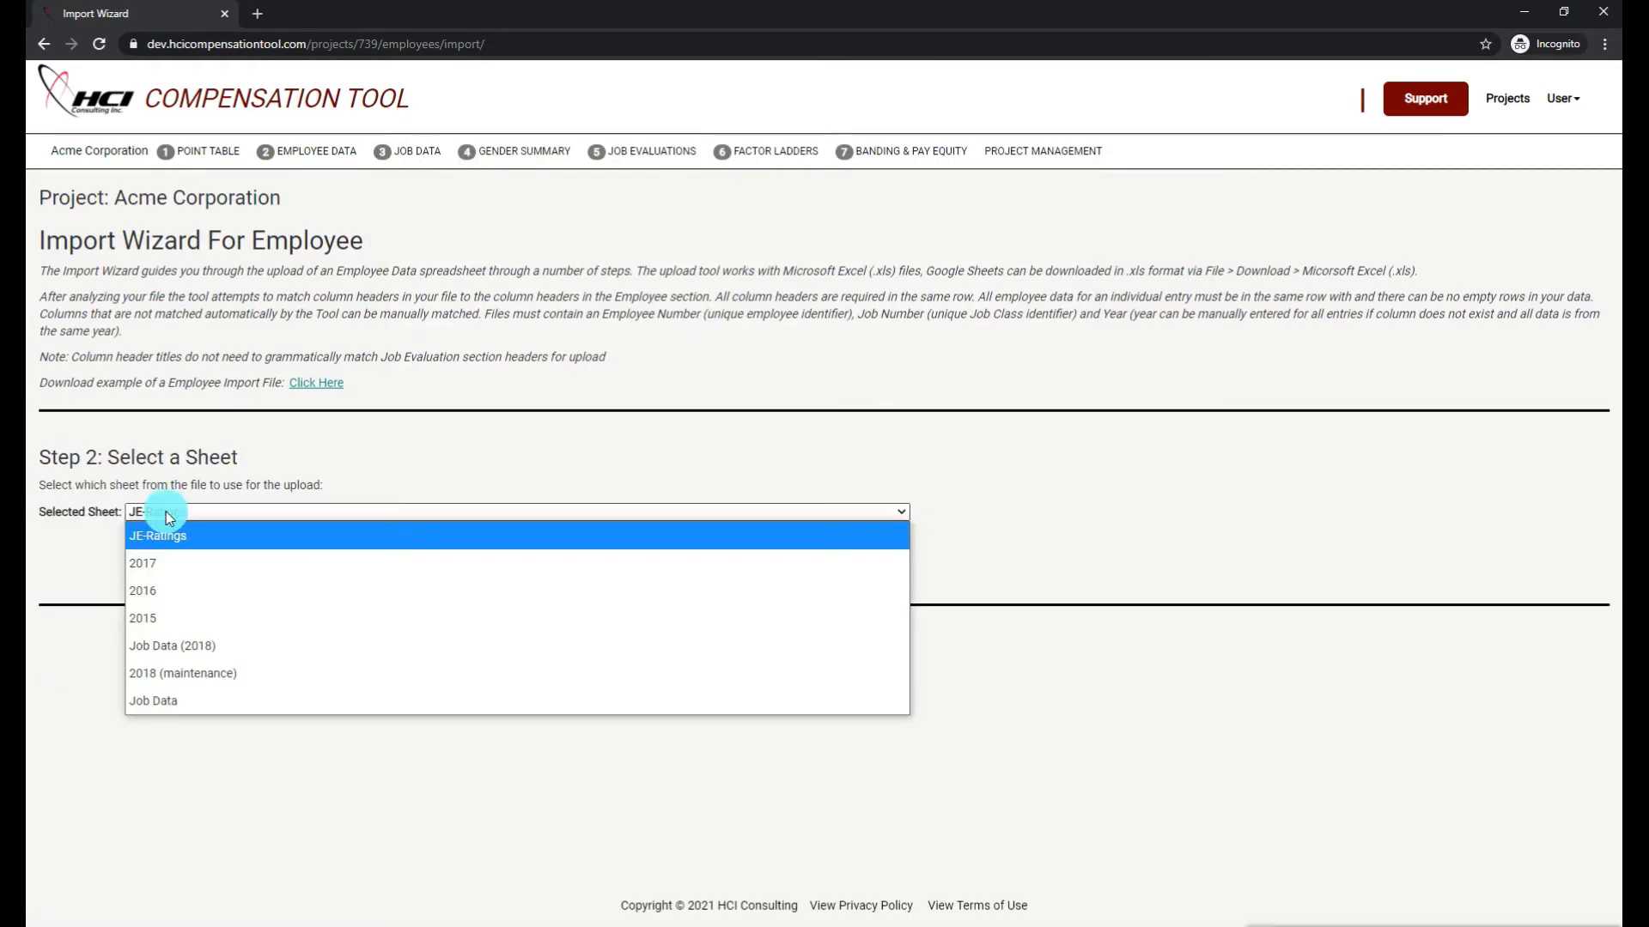
{"action": "left_click", "coordinate": [153, 620]}
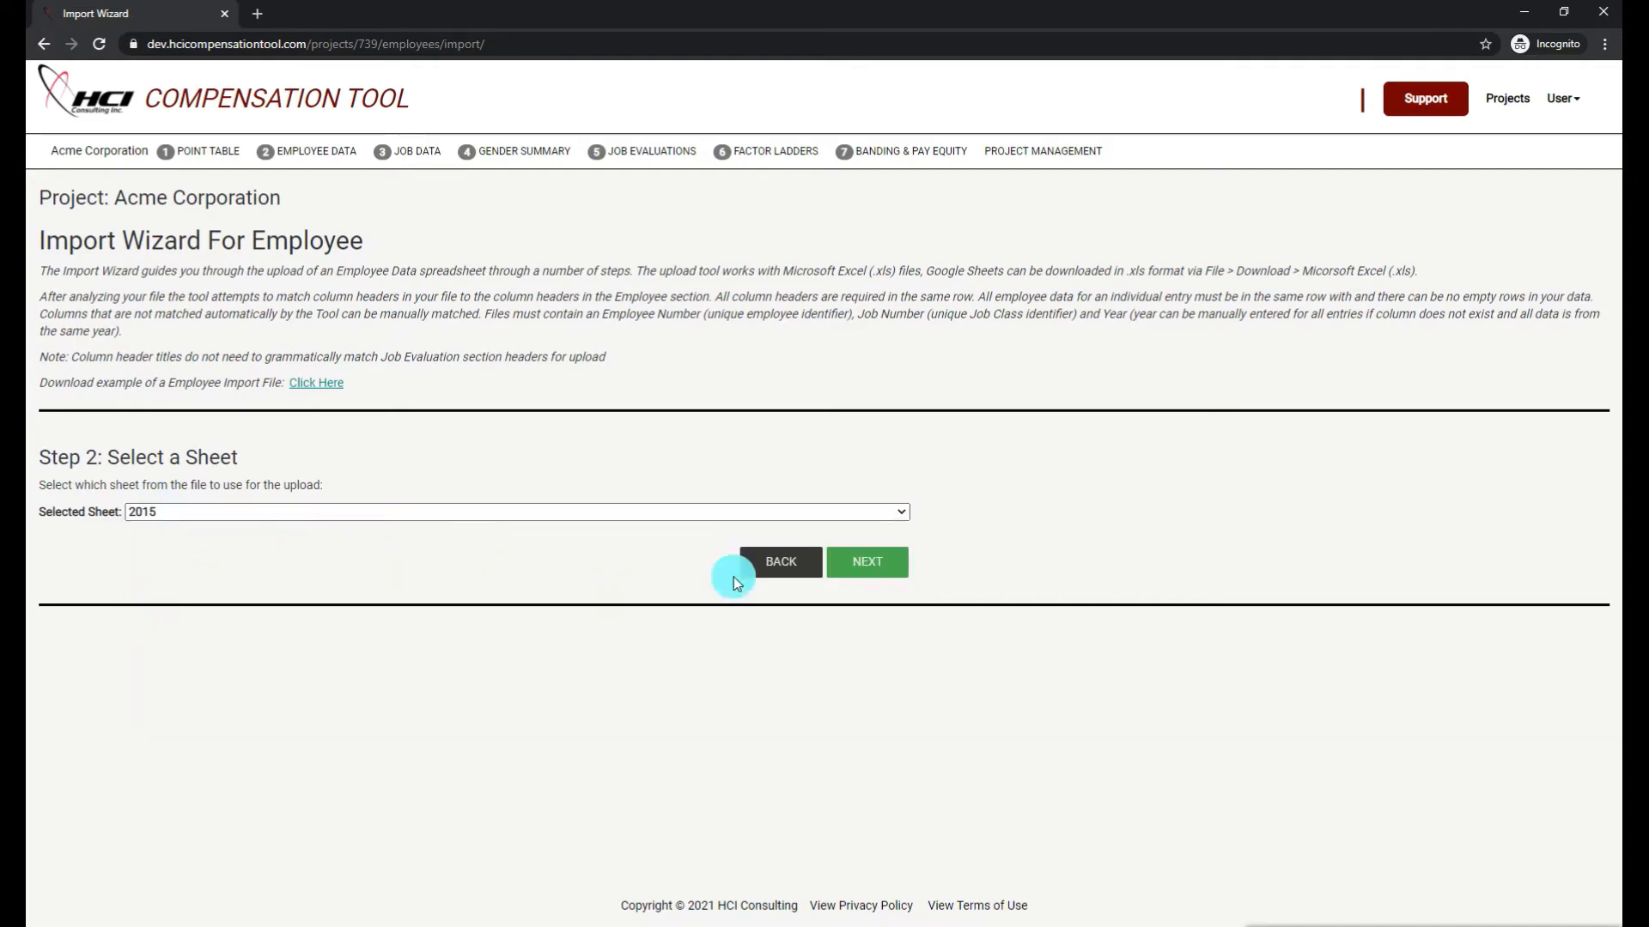
{"action": "left_click", "coordinate": [867, 562]}
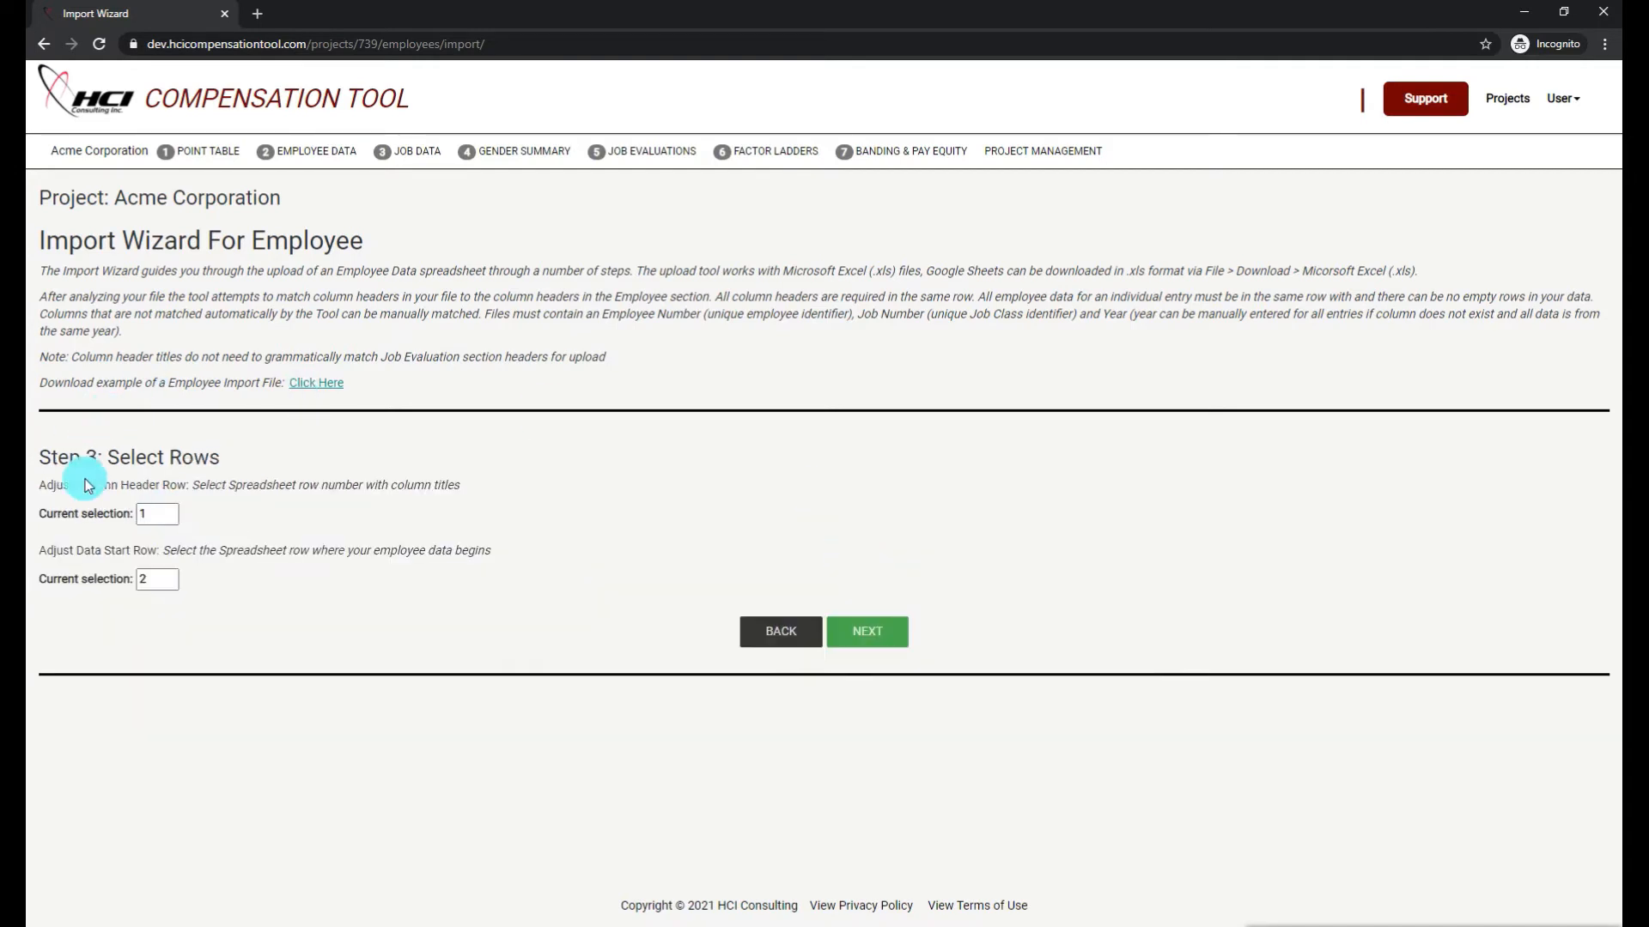
Step: Set the column header row to 4 and the data start row to 5, and proceed to the required fields
{"action": "left_click", "coordinate": [169, 510]}
{"action": "left_click", "coordinate": [169, 510]}
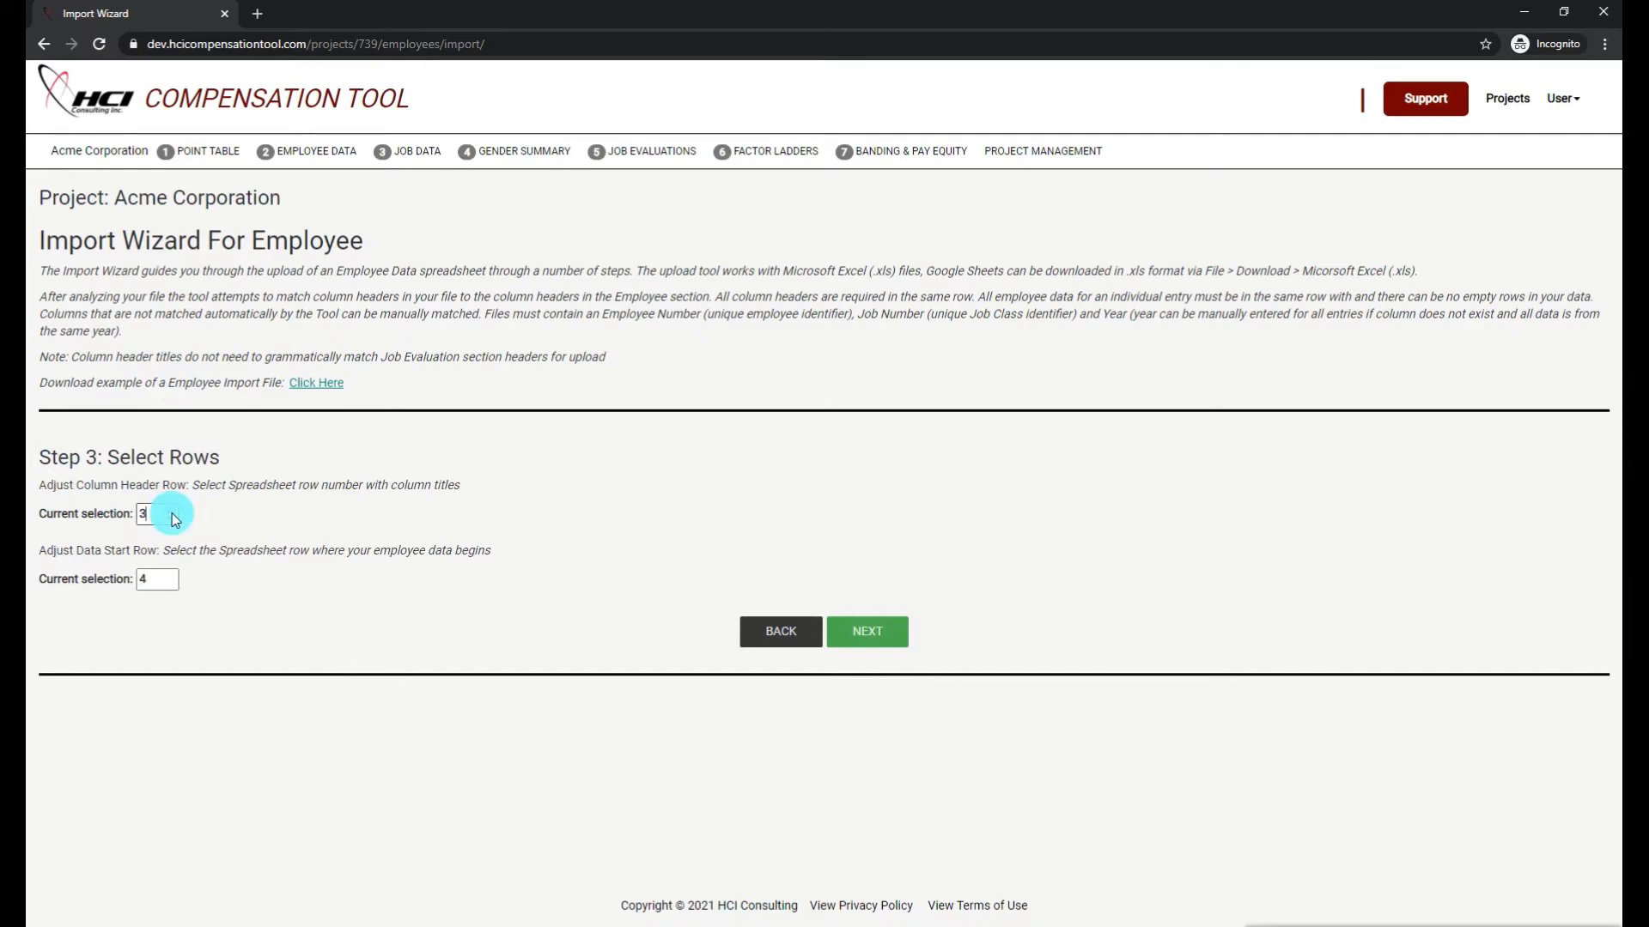
{"action": "left_click", "coordinate": [170, 510]}
{"action": "left_click", "coordinate": [161, 576]}
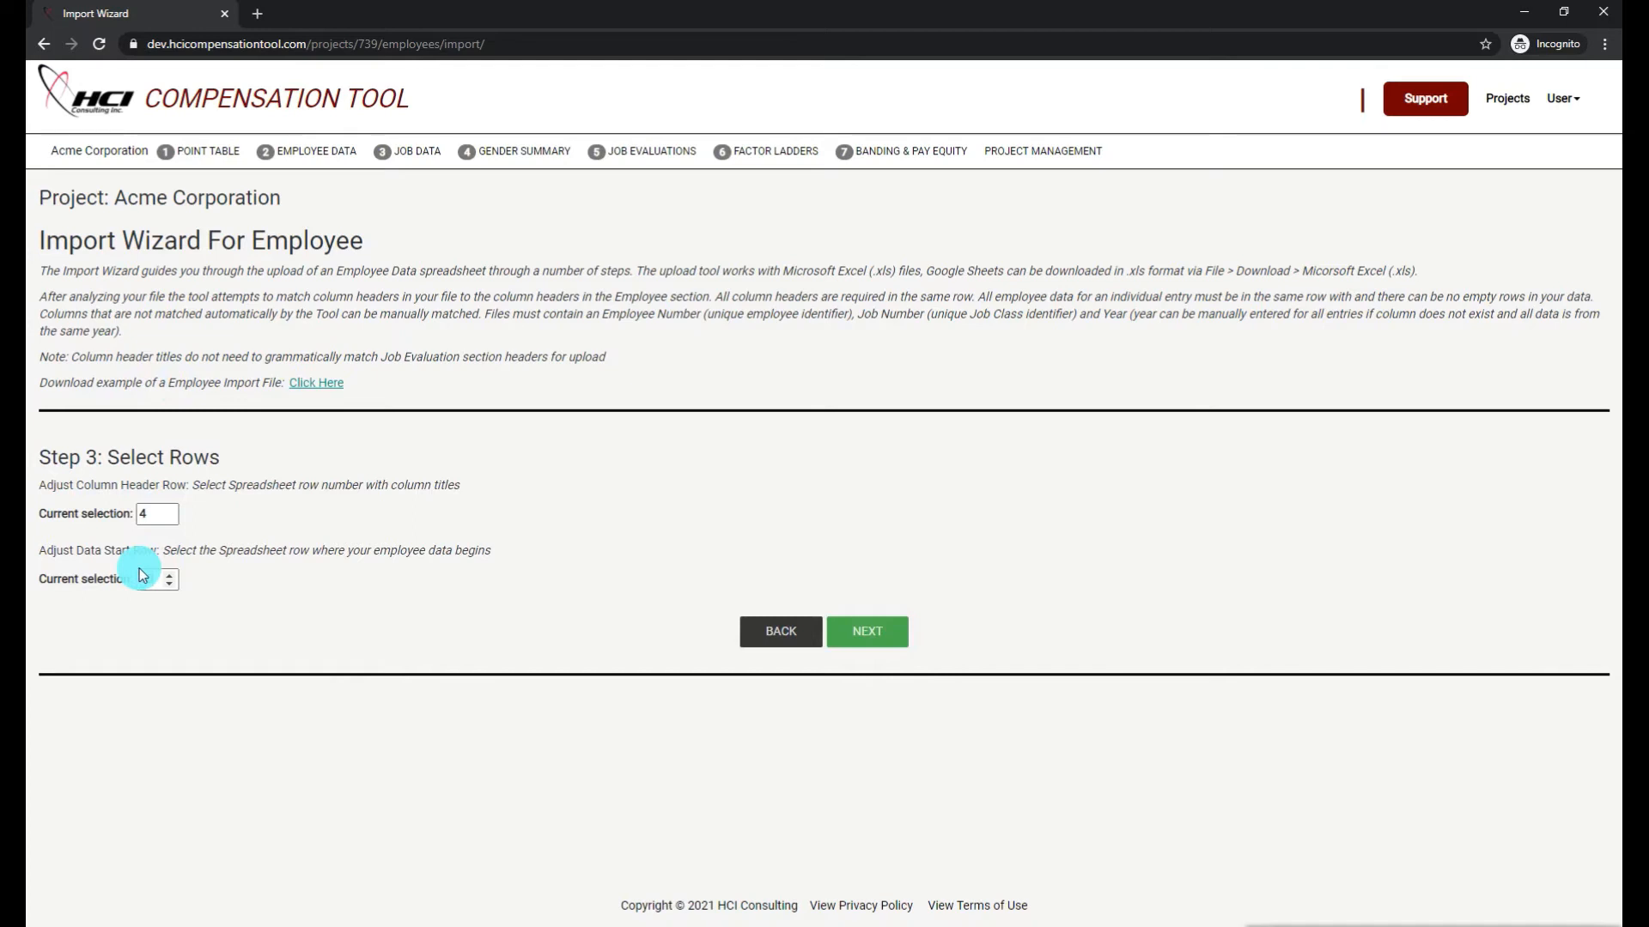
{"action": "key", "text": "BackSpace"}
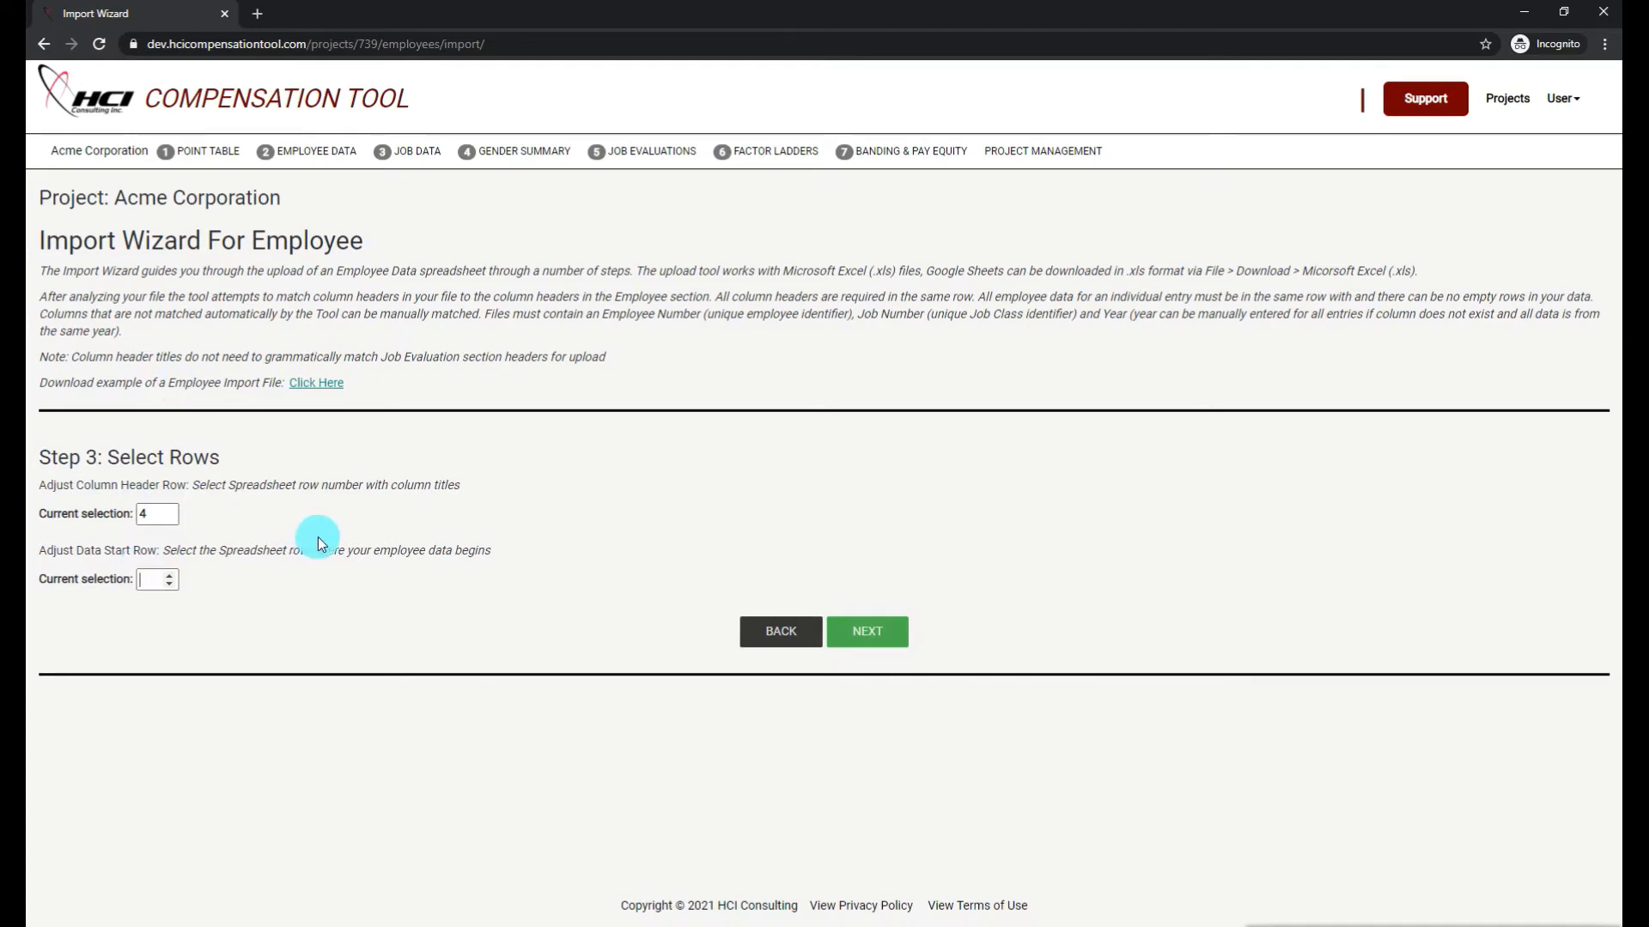
{"action": "type", "text": "4"}
{"action": "key", "text": "BackSpace"}
{"action": "type", "text": "5"}
{"action": "left_click", "coordinate": [879, 635]}
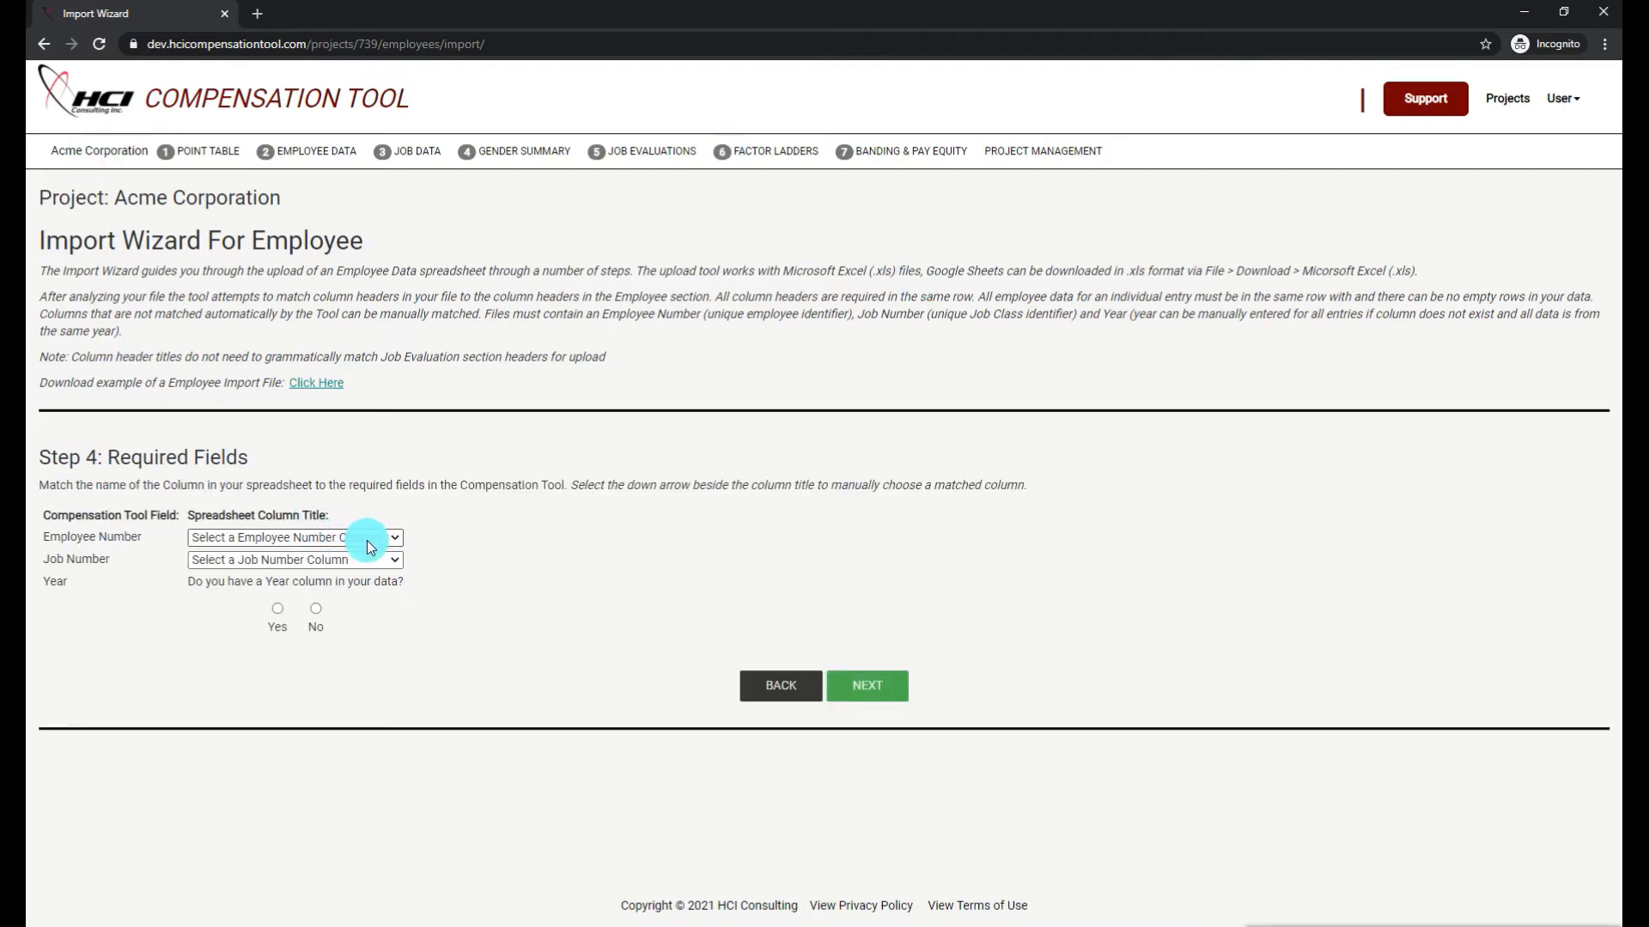
Step: Match Employee Number to the Employee ID column and Job Number to the Job No. column
{"action": "left_click", "coordinate": [393, 537]}
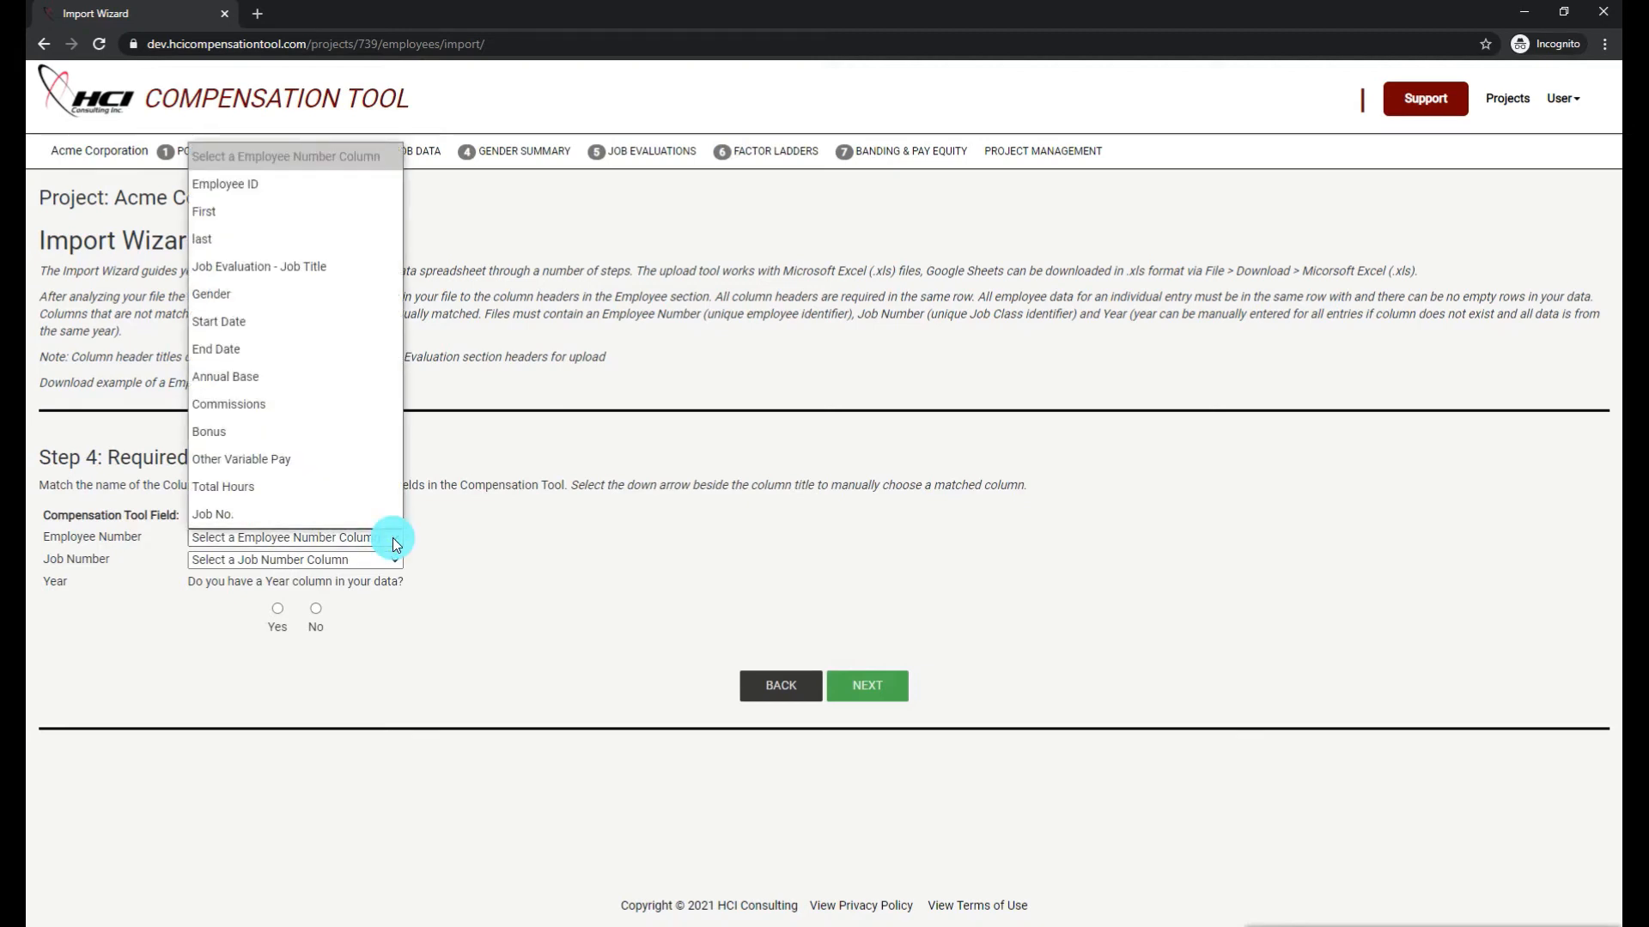
{"action": "left_click", "coordinate": [264, 184]}
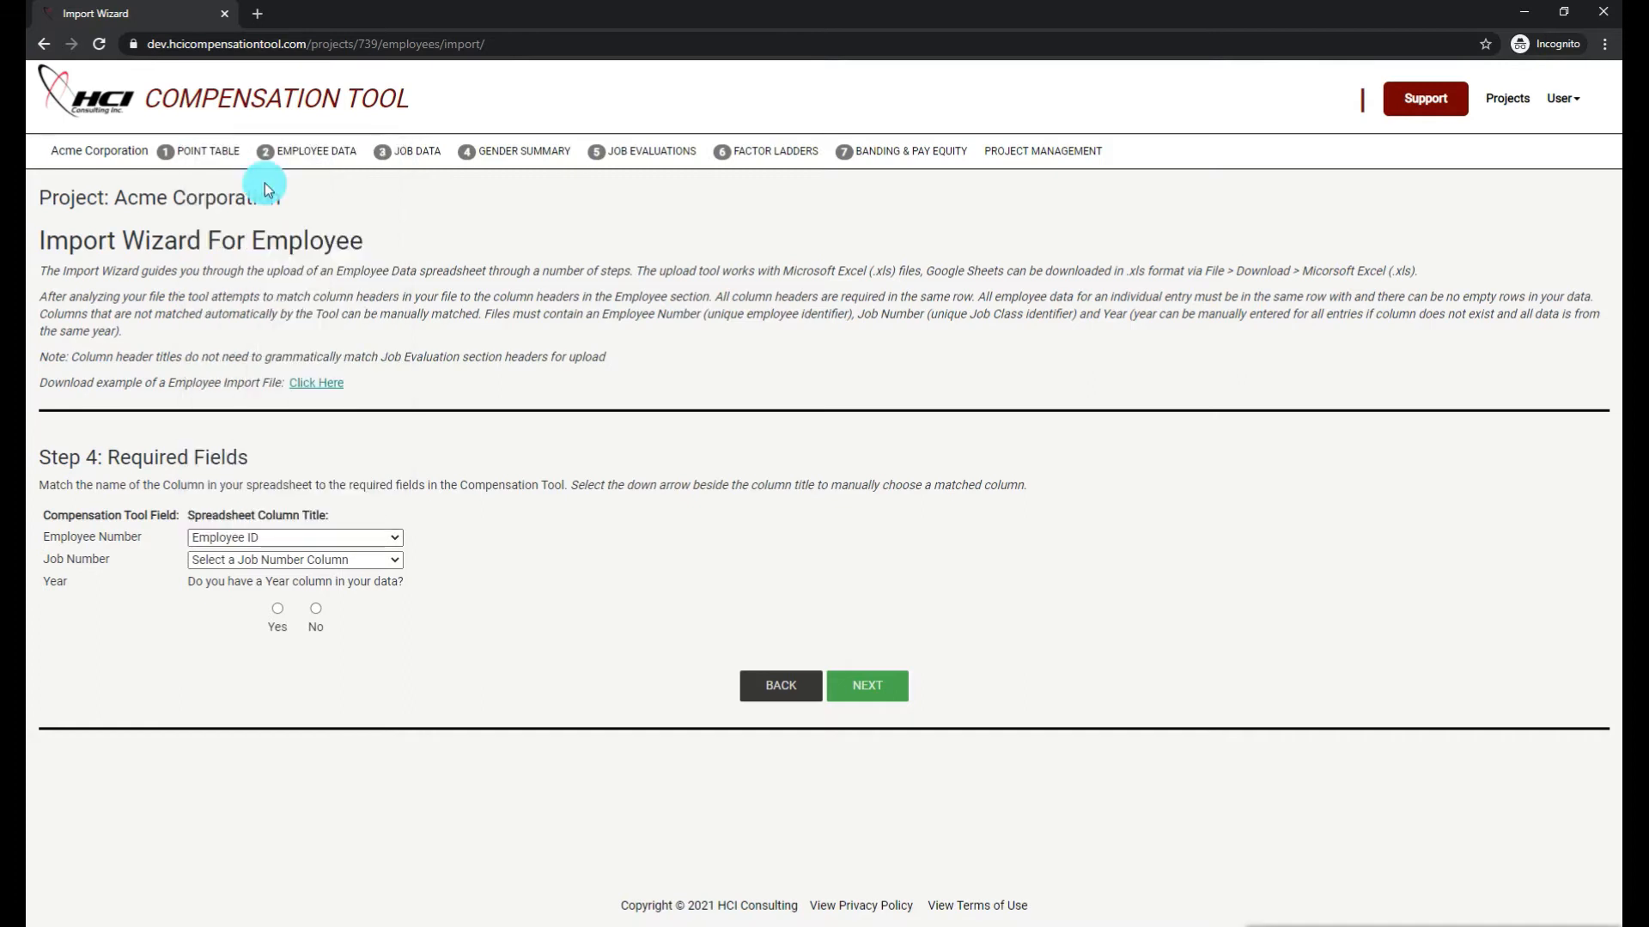
{"action": "left_click", "coordinate": [398, 565]}
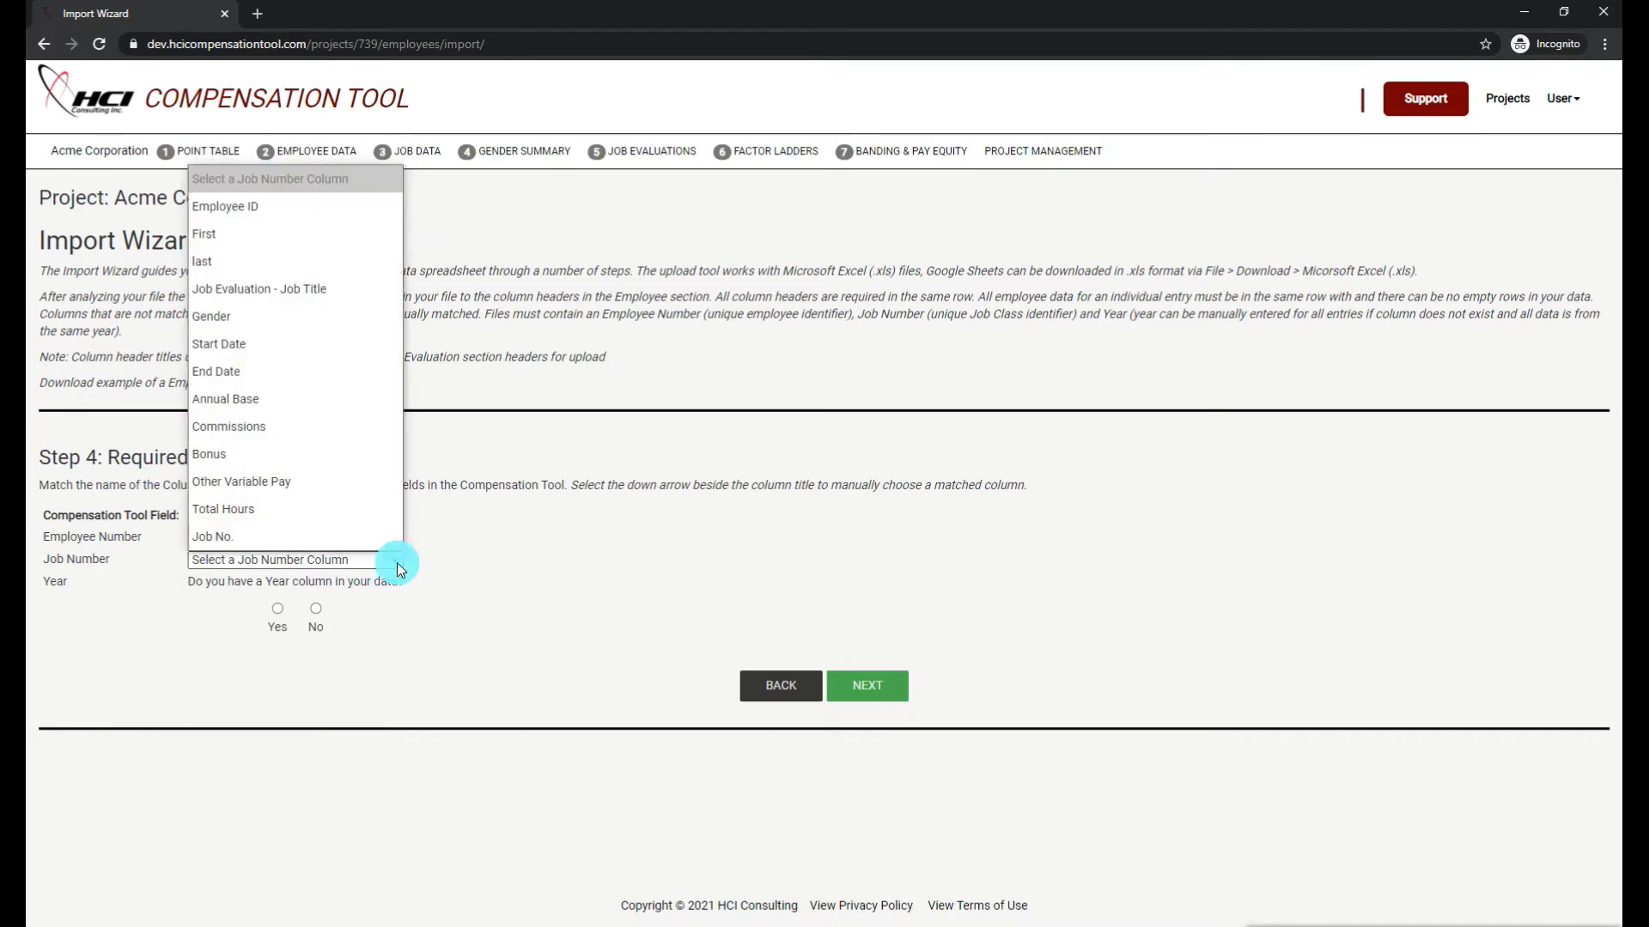
{"action": "left_click", "coordinate": [244, 538]}
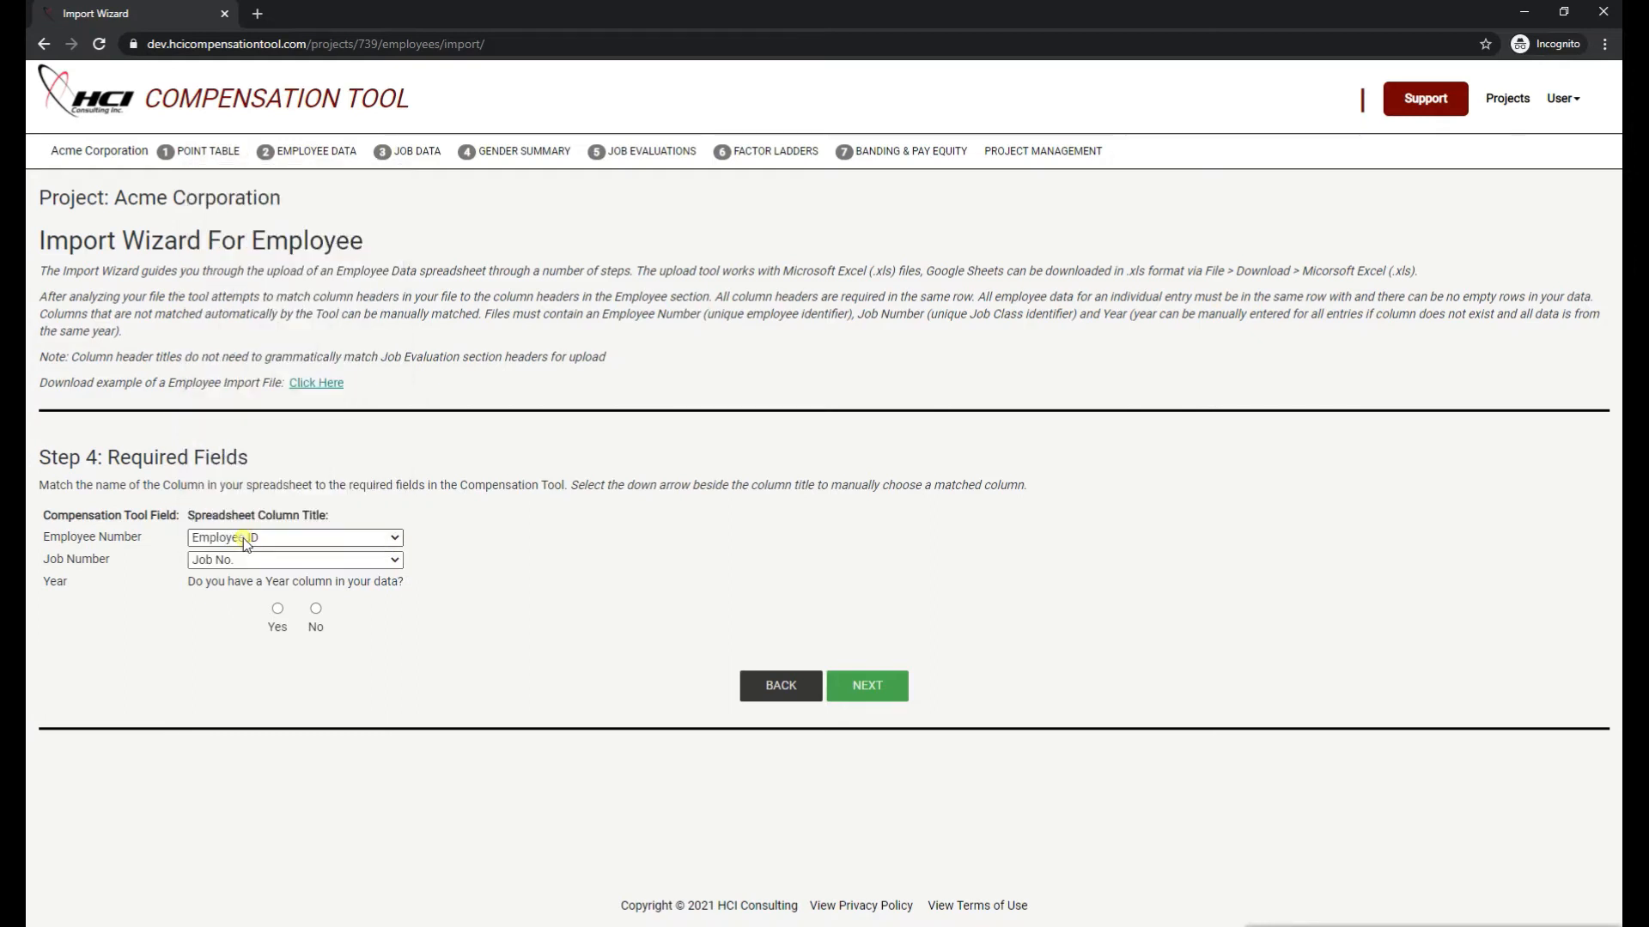
{"action": "left_click_drag", "start_coordinate": [47, 559], "coordinate": [143, 534]}
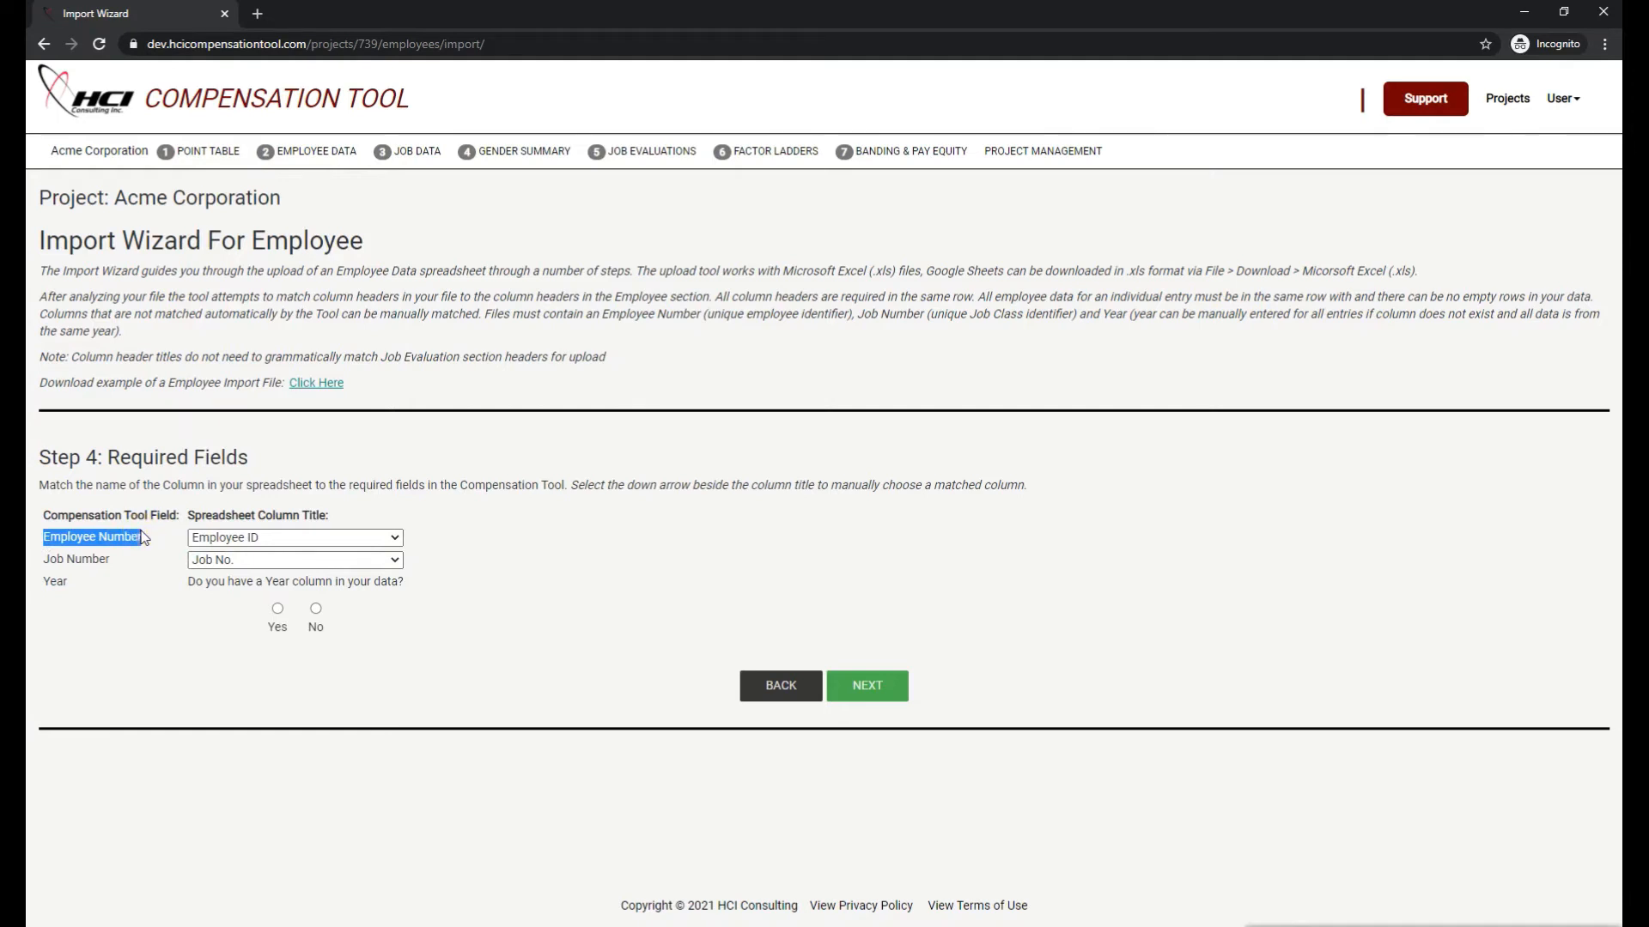
{"action": "left_click", "coordinate": [239, 683]}
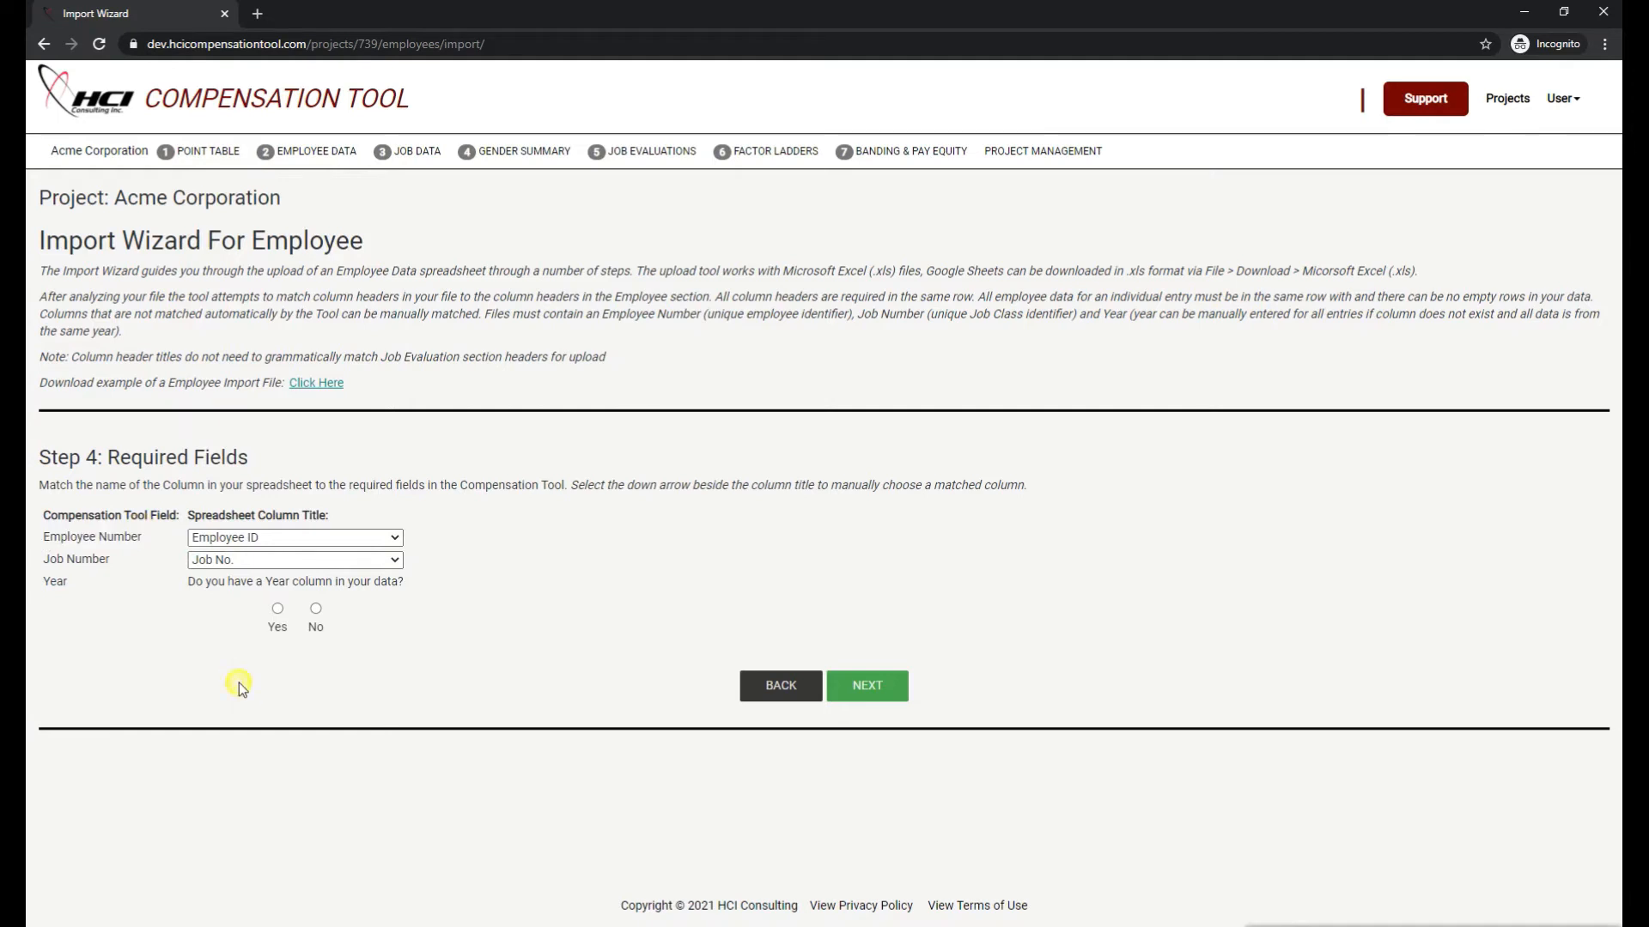
Step: Specify that the data has no Year column and select 2015 as the year for the import
{"action": "left_click", "coordinate": [316, 611]}
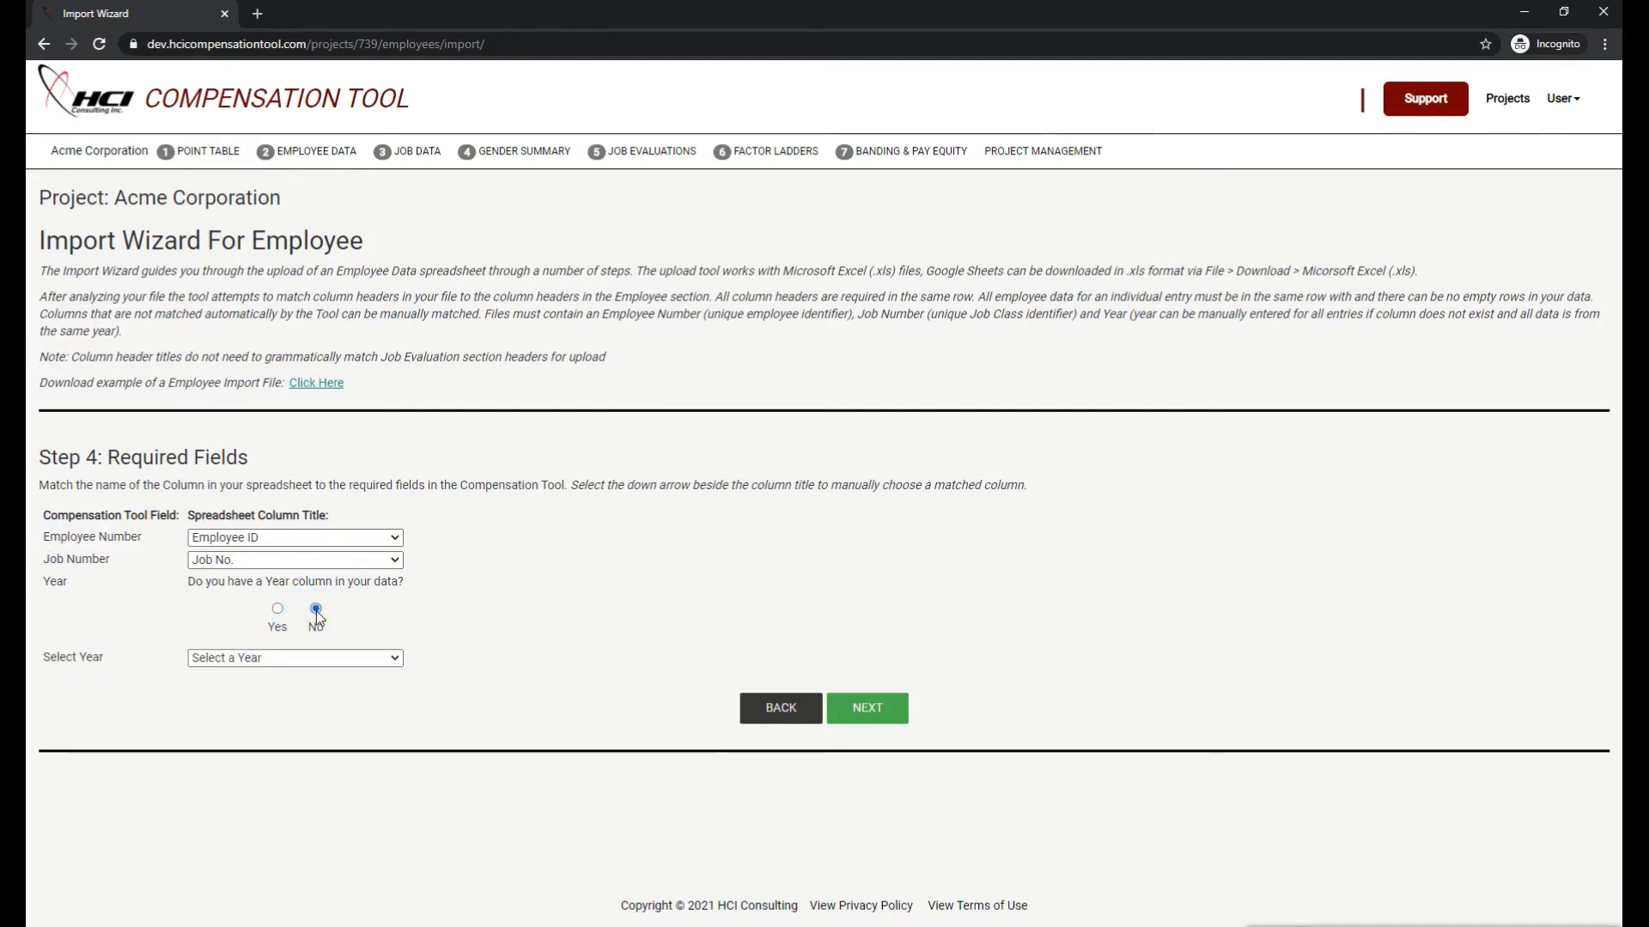
{"action": "left_click", "coordinate": [292, 658]}
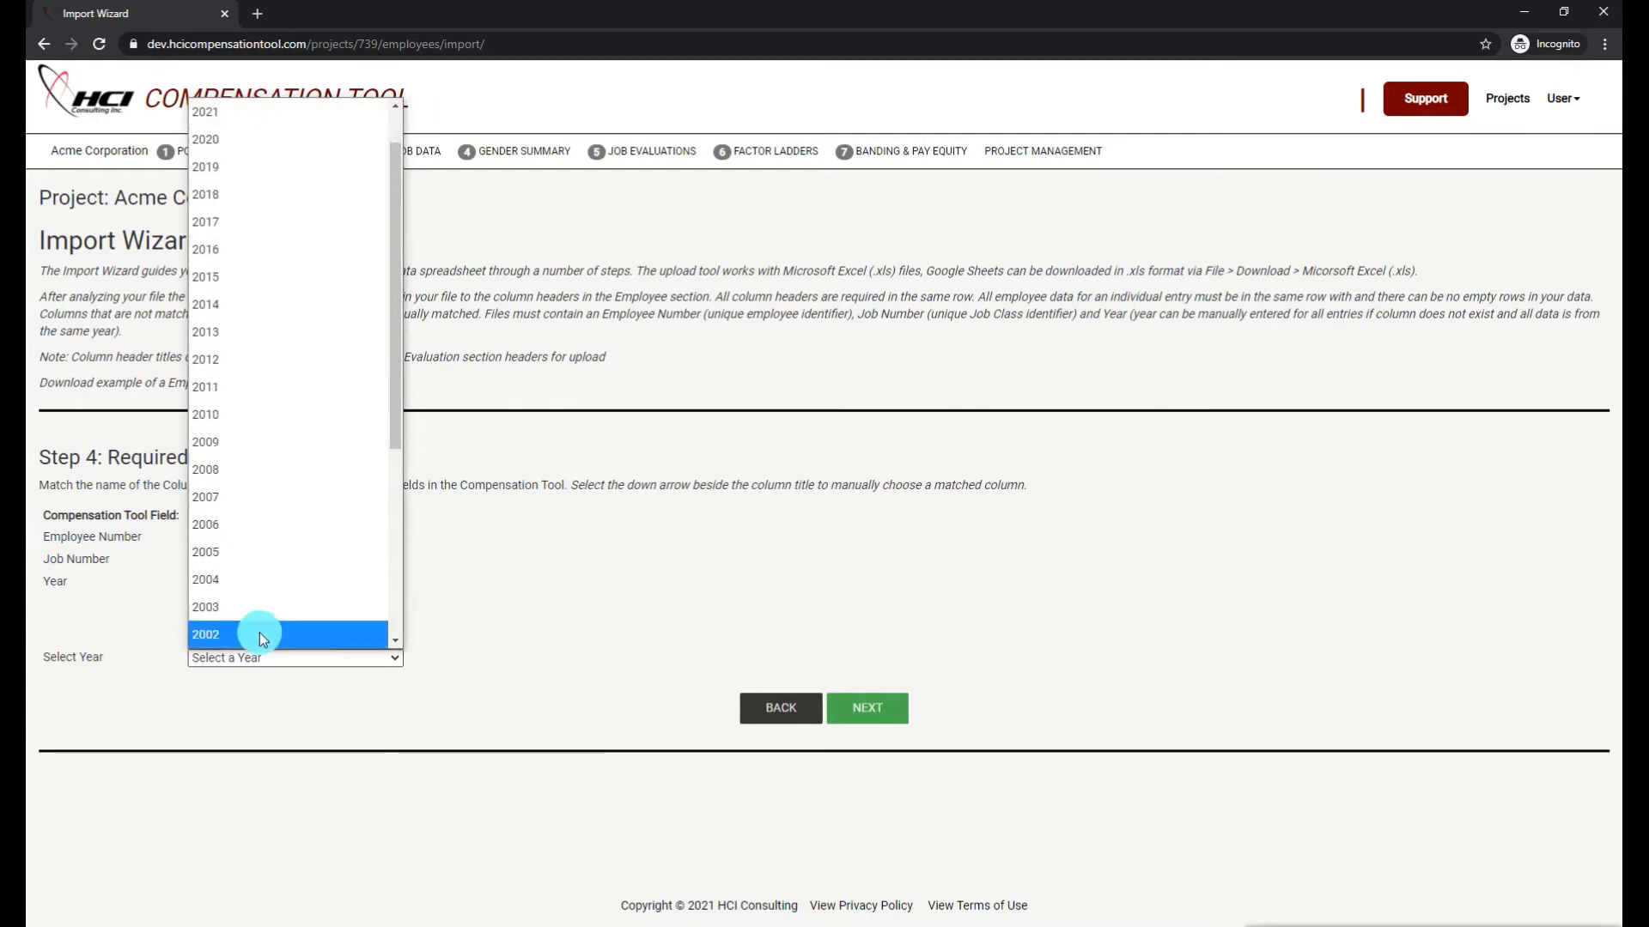
{"action": "left_click", "coordinate": [241, 279]}
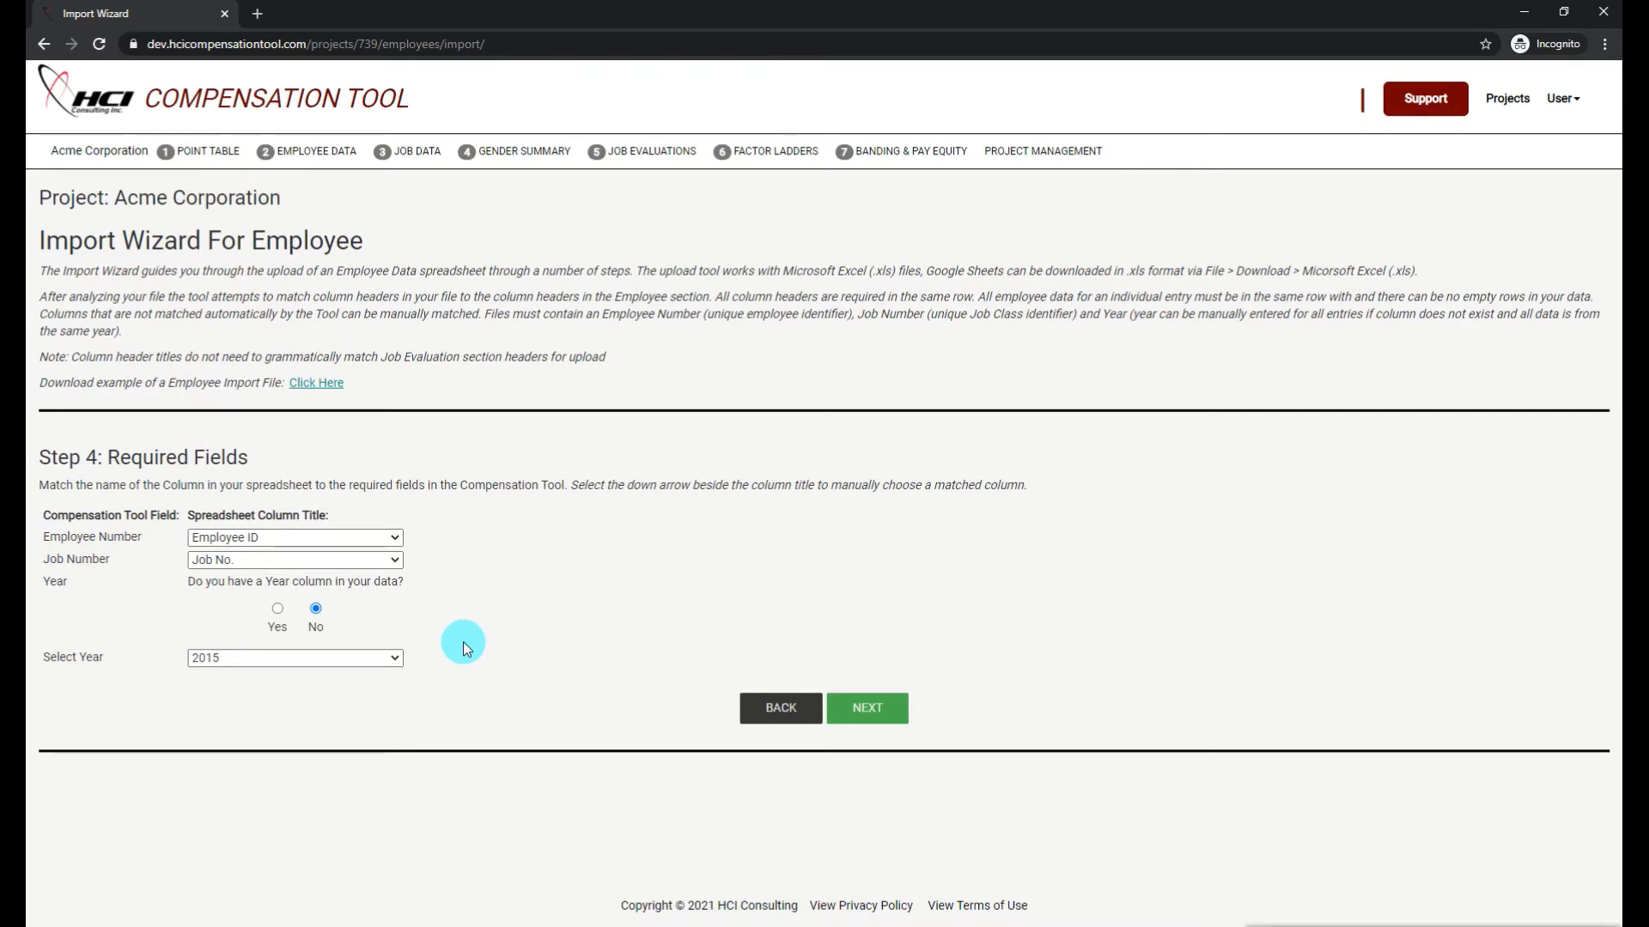
{"action": "left_click", "coordinate": [276, 609]}
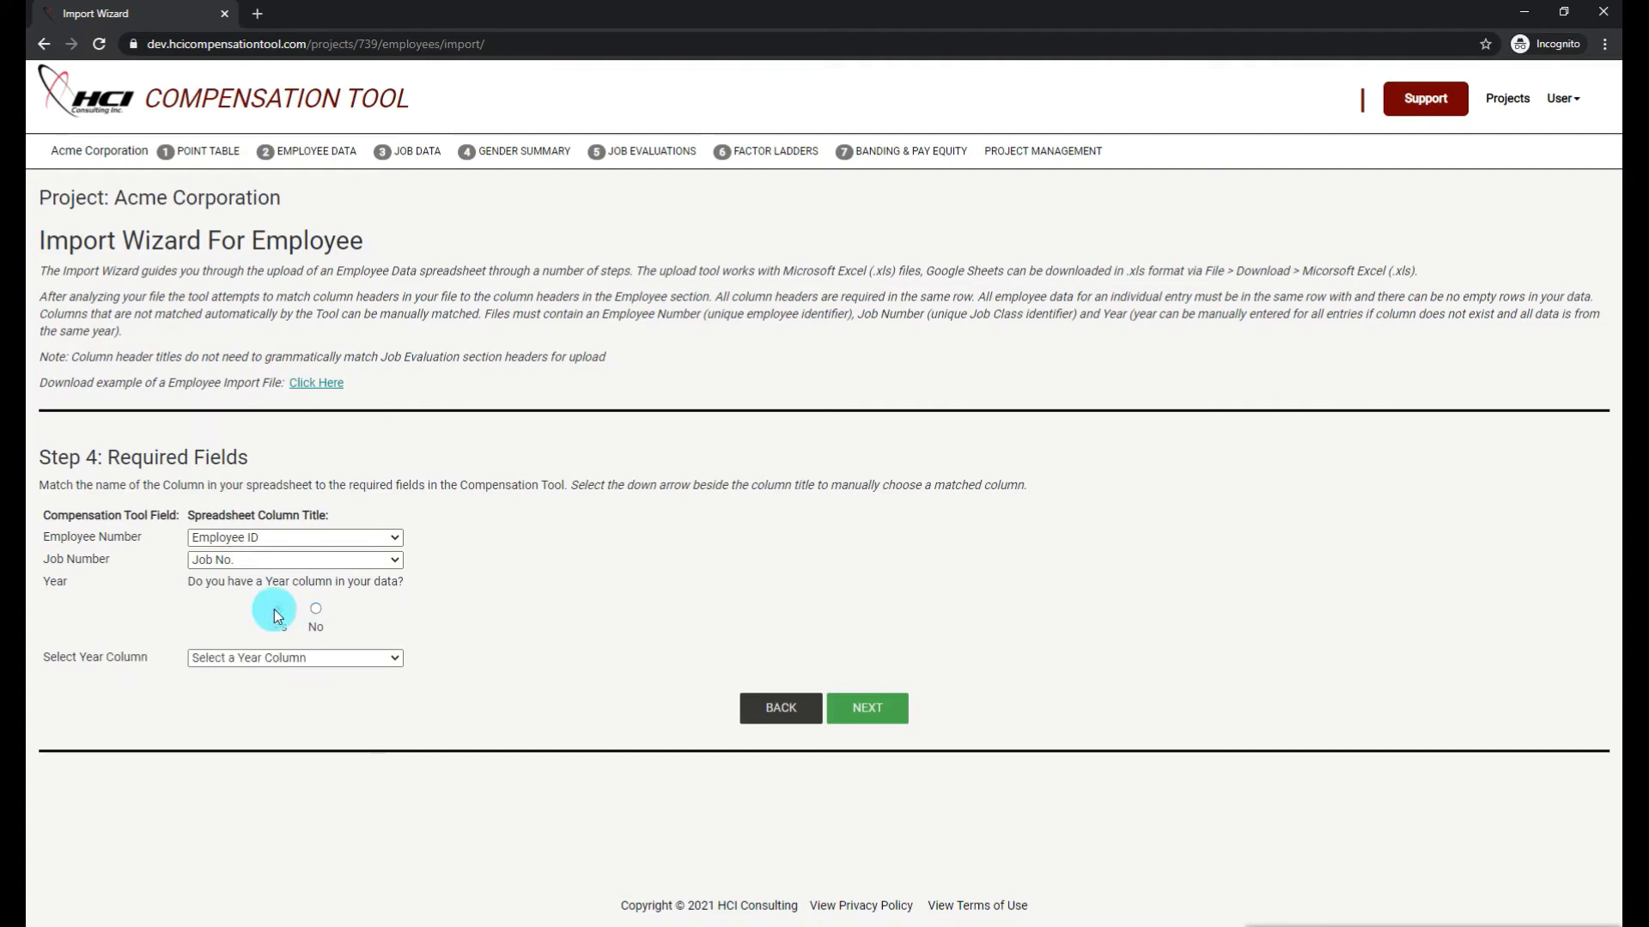
{"action": "left_click", "coordinate": [285, 661]}
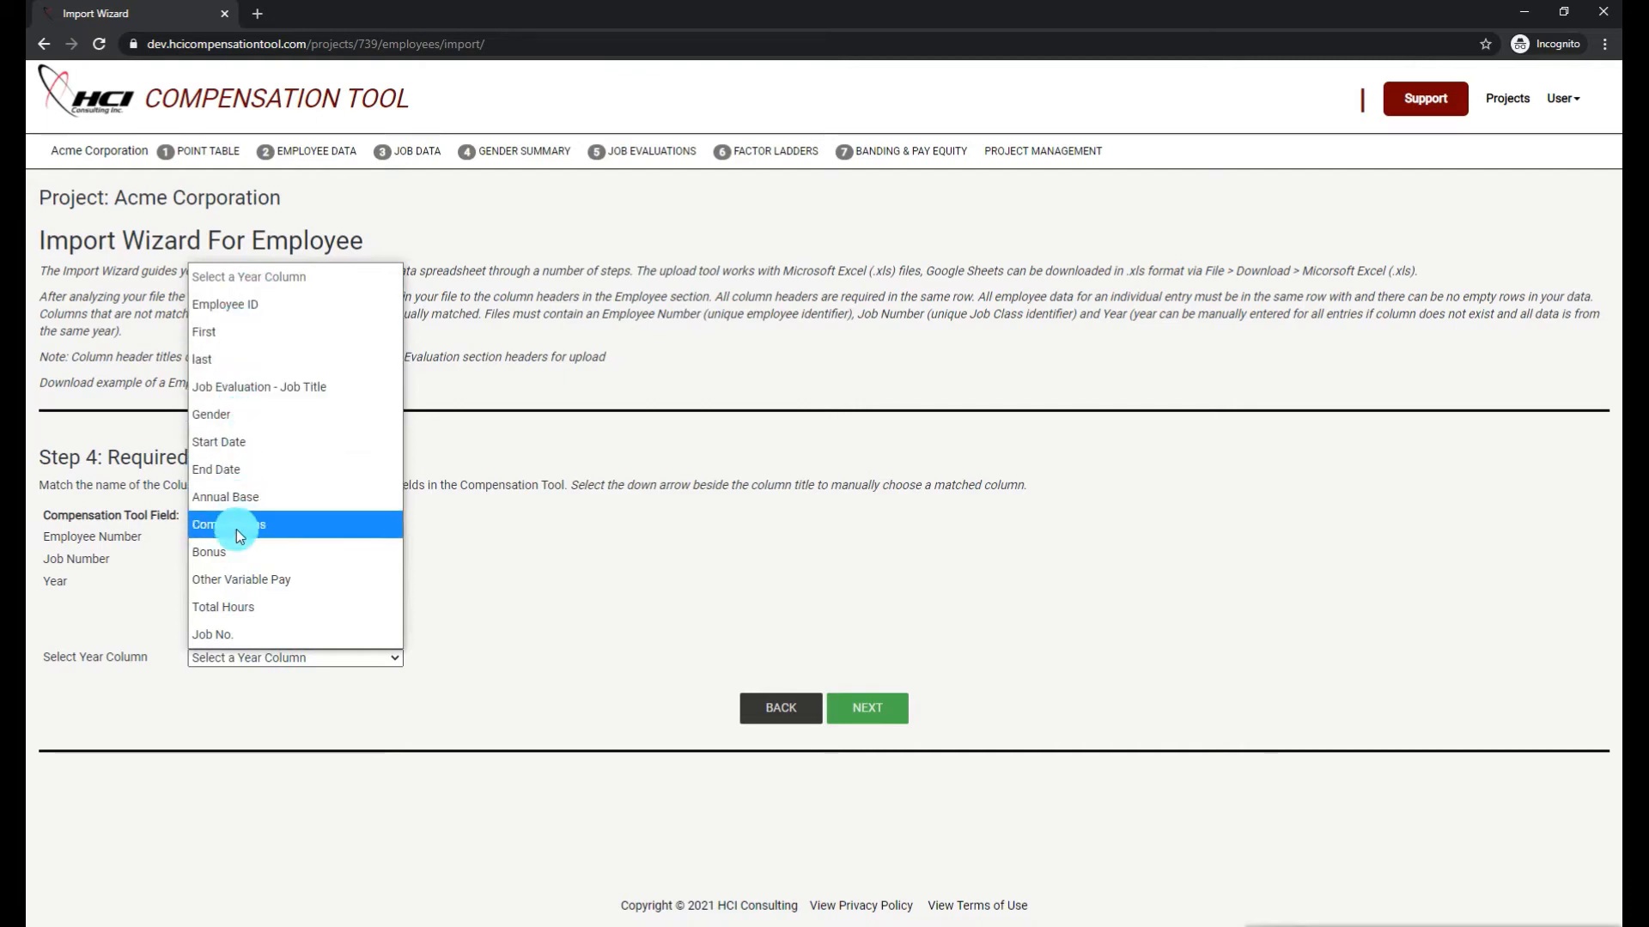
{"action": "left_click", "coordinate": [229, 682]}
{"action": "left_click", "coordinate": [316, 609]}
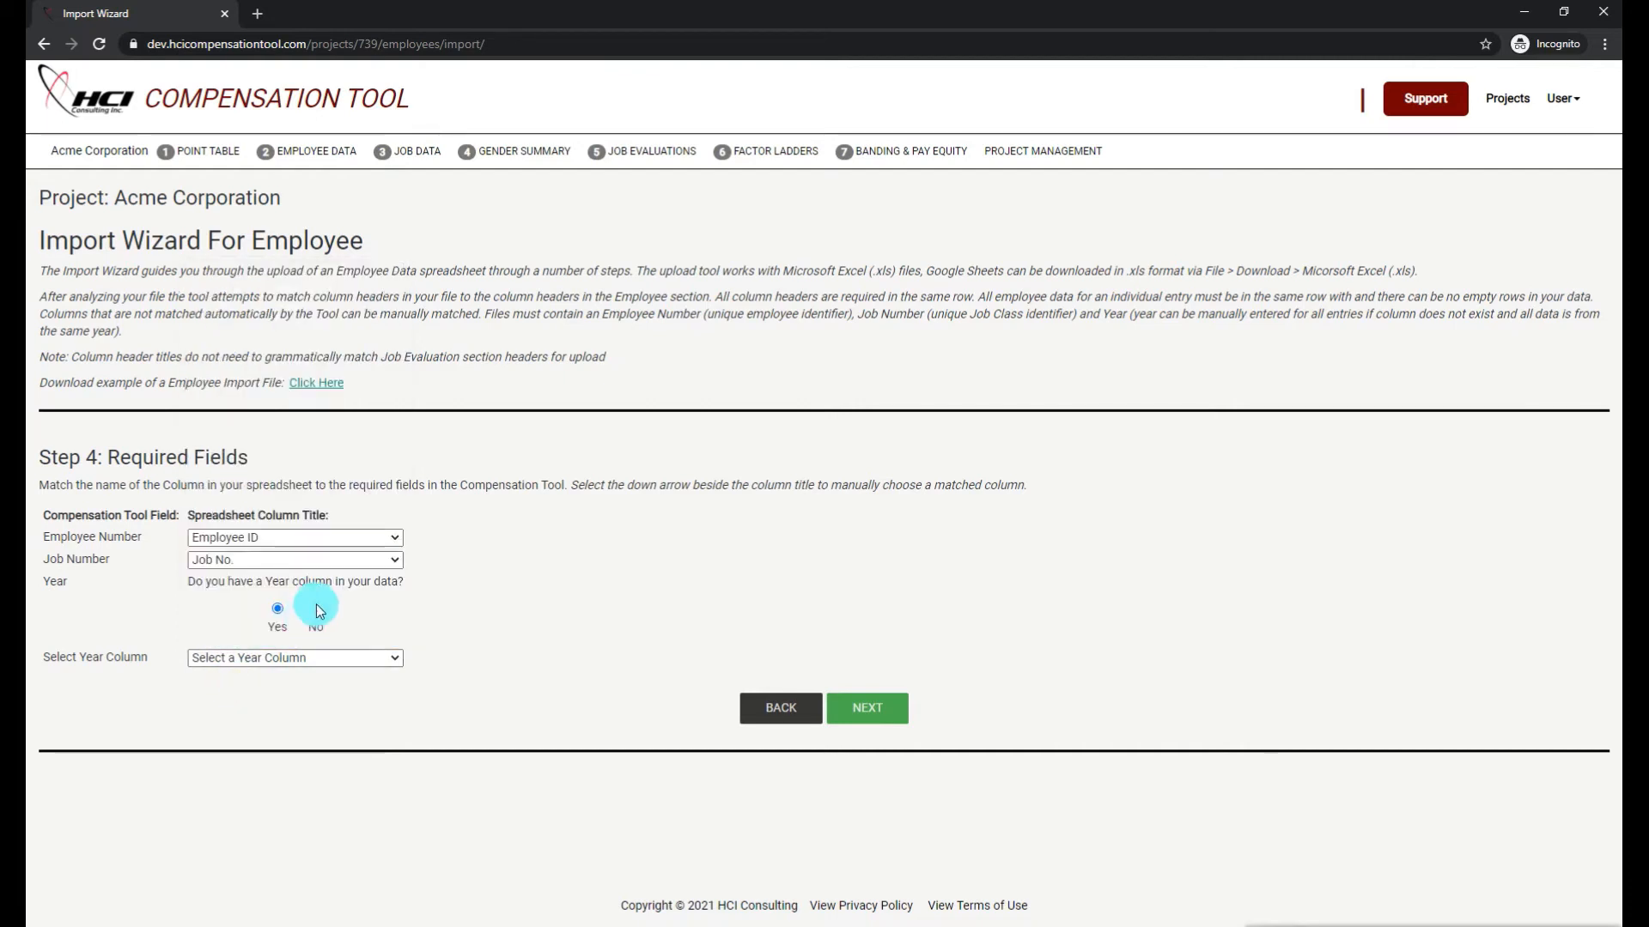
{"action": "left_click", "coordinate": [311, 660]}
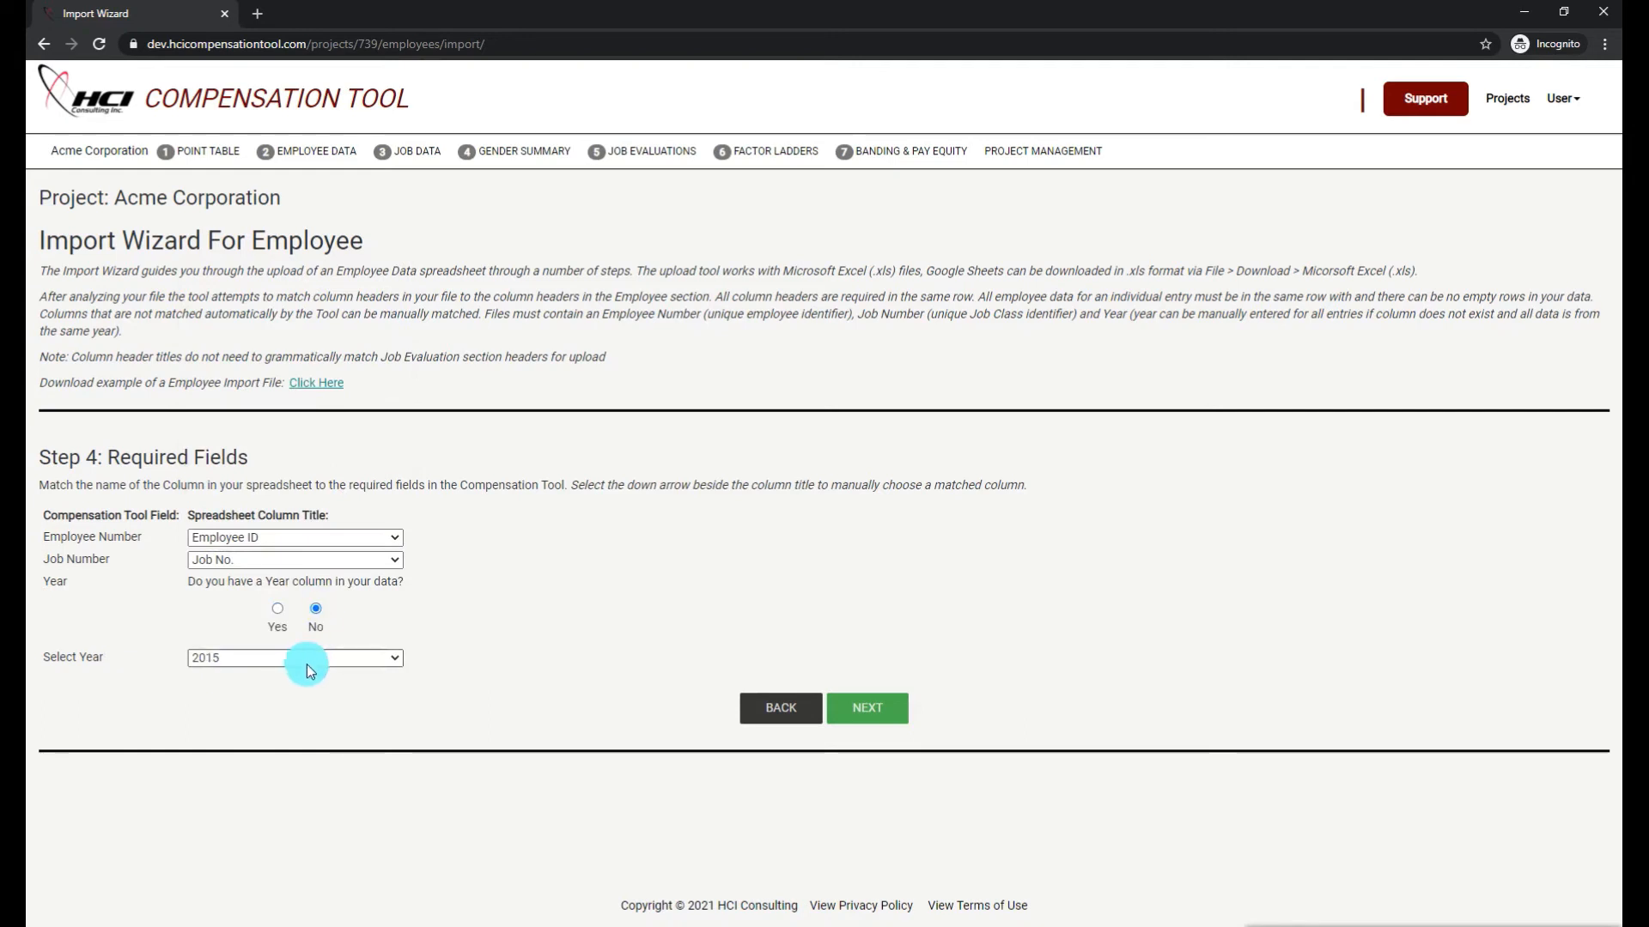
{"action": "left_click", "coordinate": [151, 690]}
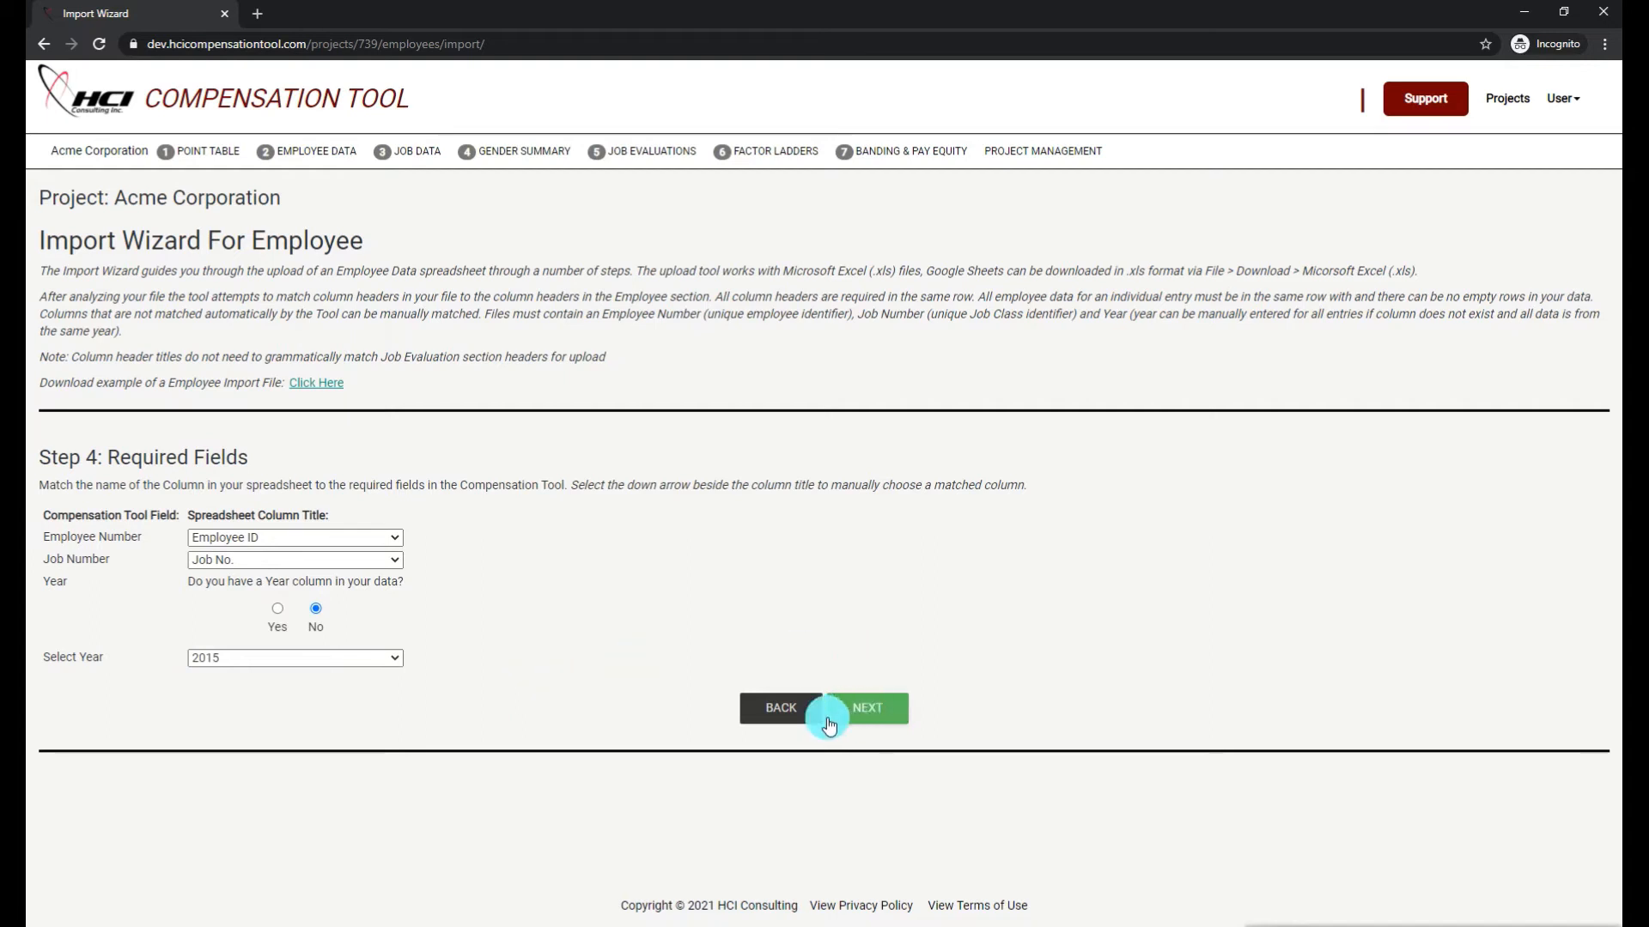
Step: Go back to the sheet selection, review the selected sheet and row settings, and return to the required fields
{"action": "left_click", "coordinate": [781, 710]}
{"action": "left_click", "coordinate": [770, 646]}
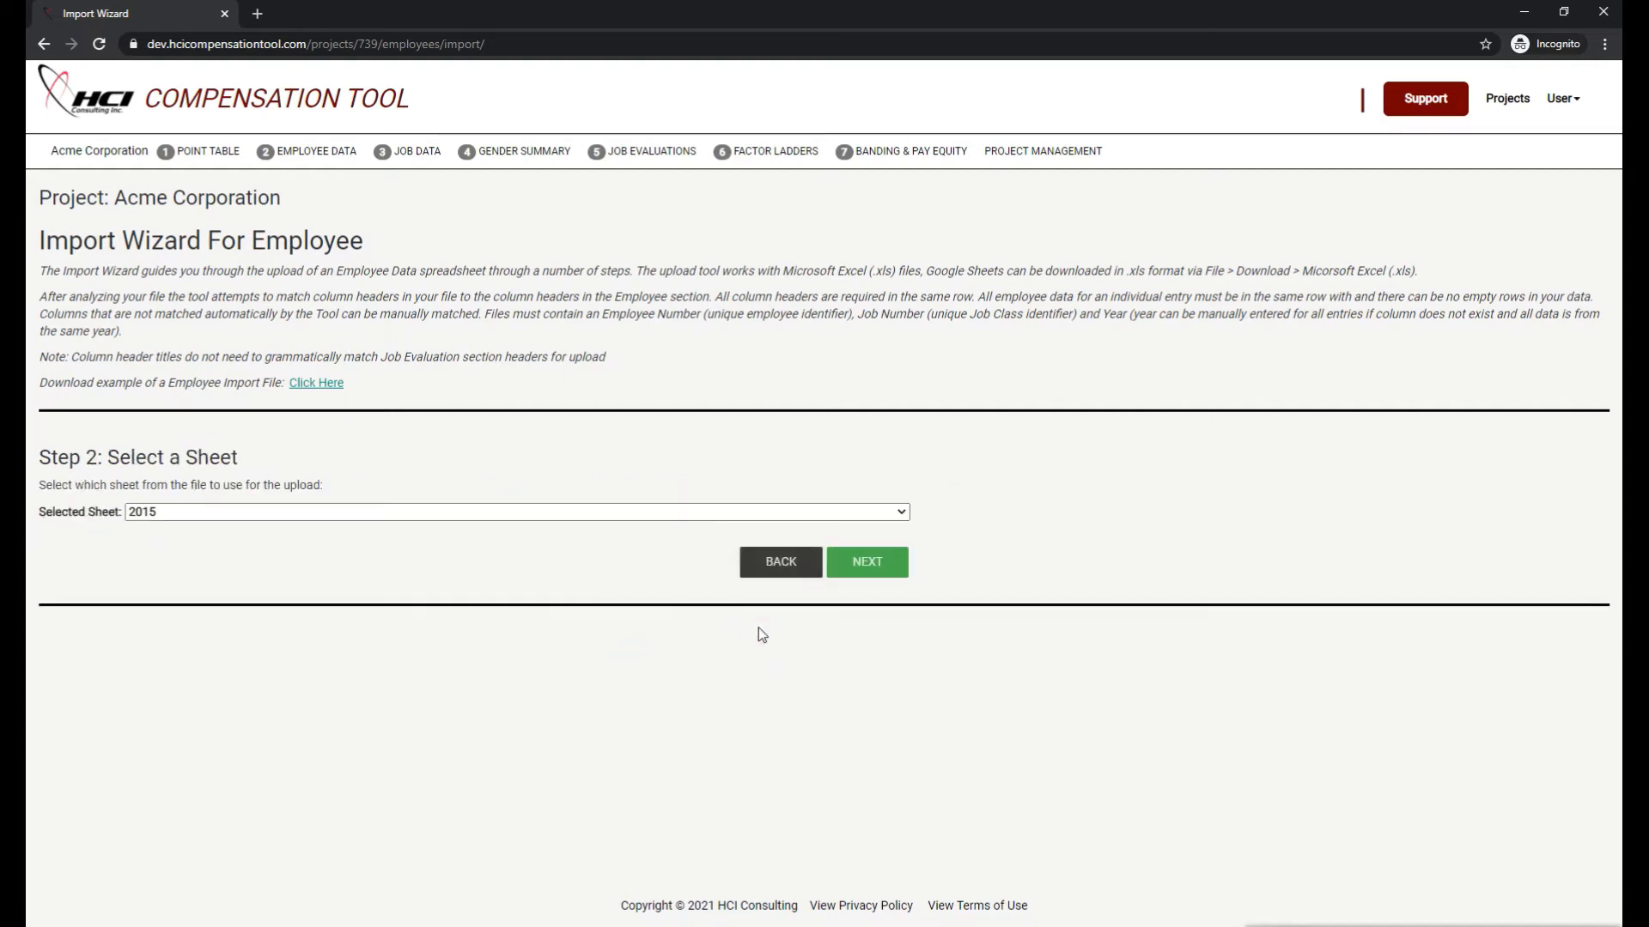
{"action": "left_click", "coordinate": [866, 562]}
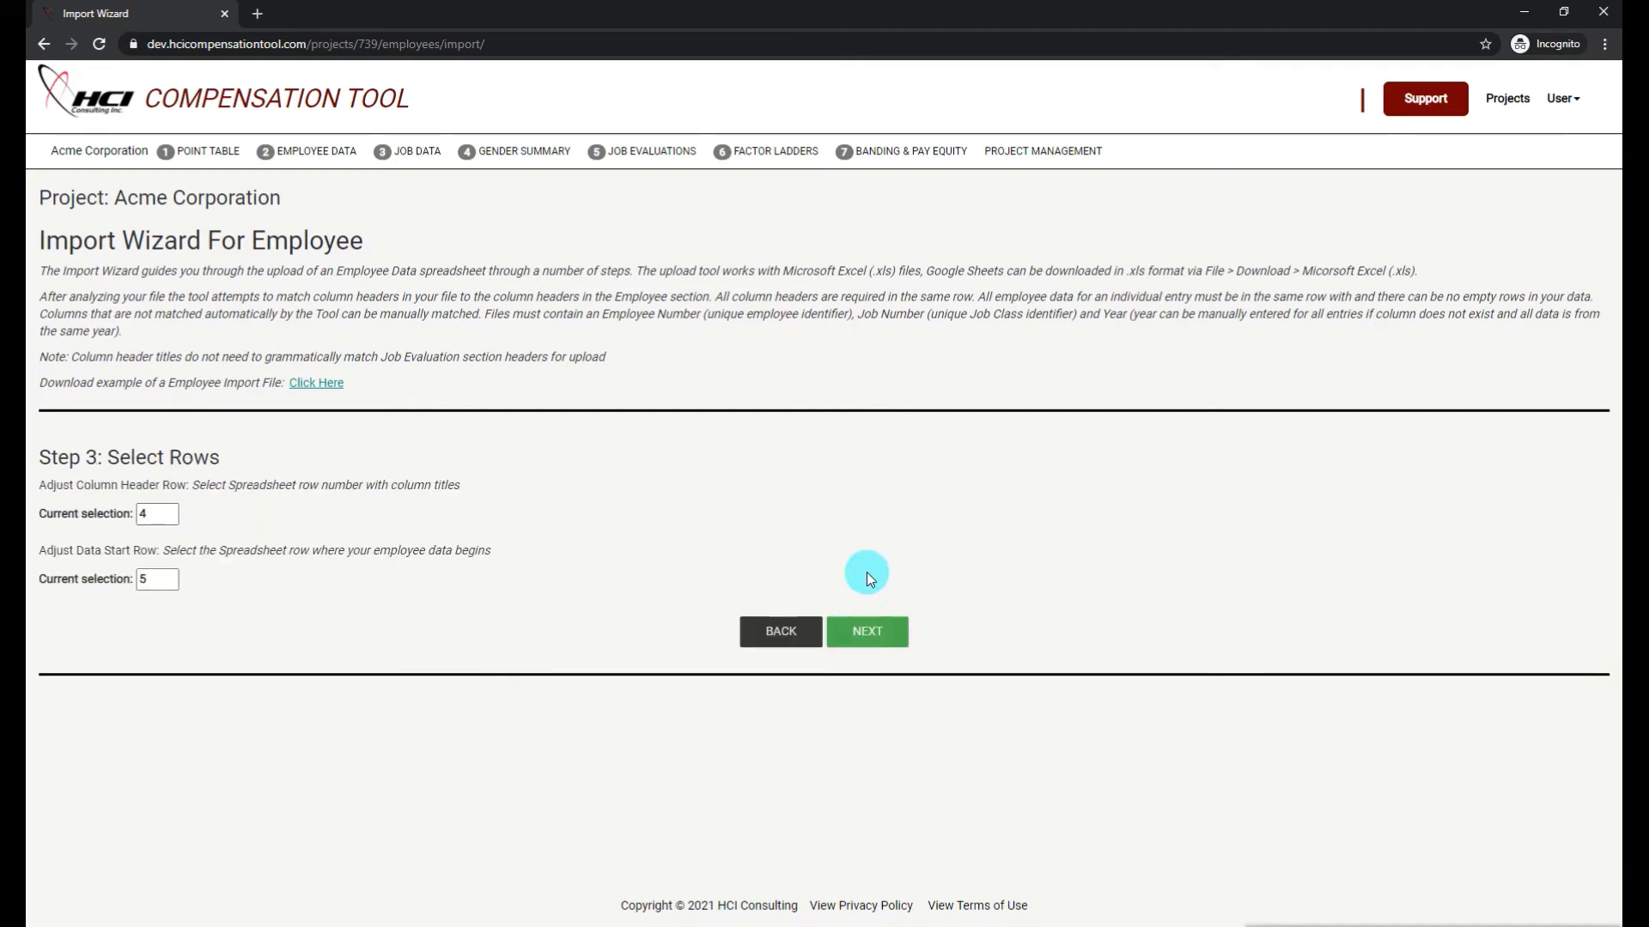
{"action": "left_click", "coordinate": [864, 642]}
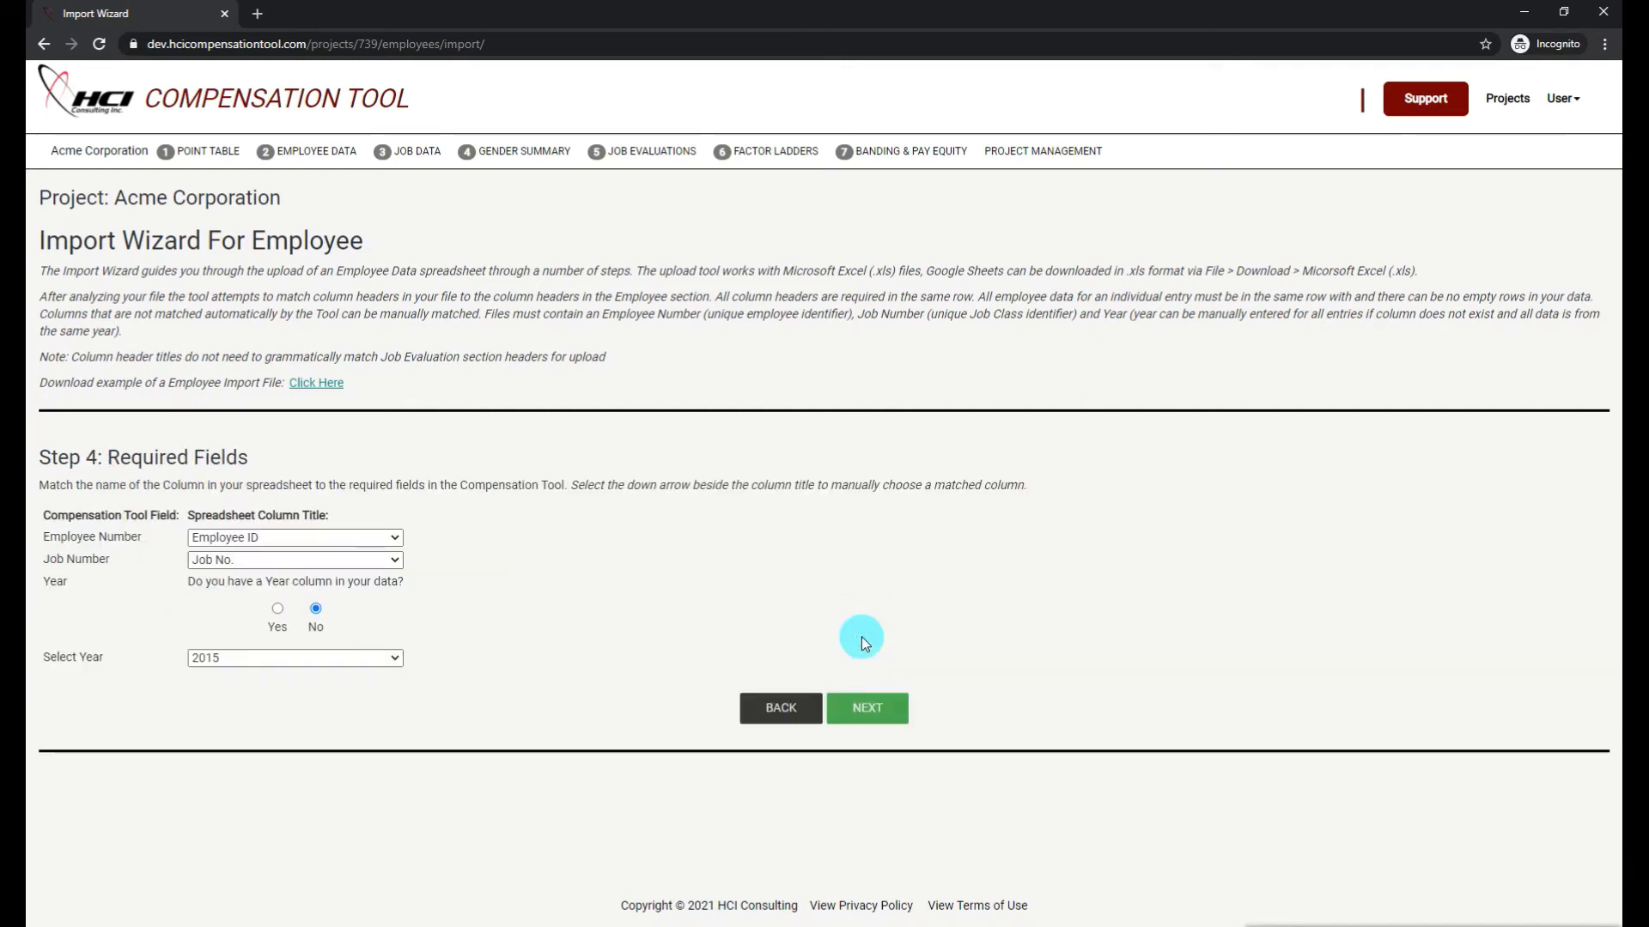
Step: Proceed to the optional fields and match First Name to First, Last Name to last, and Gender to Gender
{"action": "left_click", "coordinate": [857, 702]}
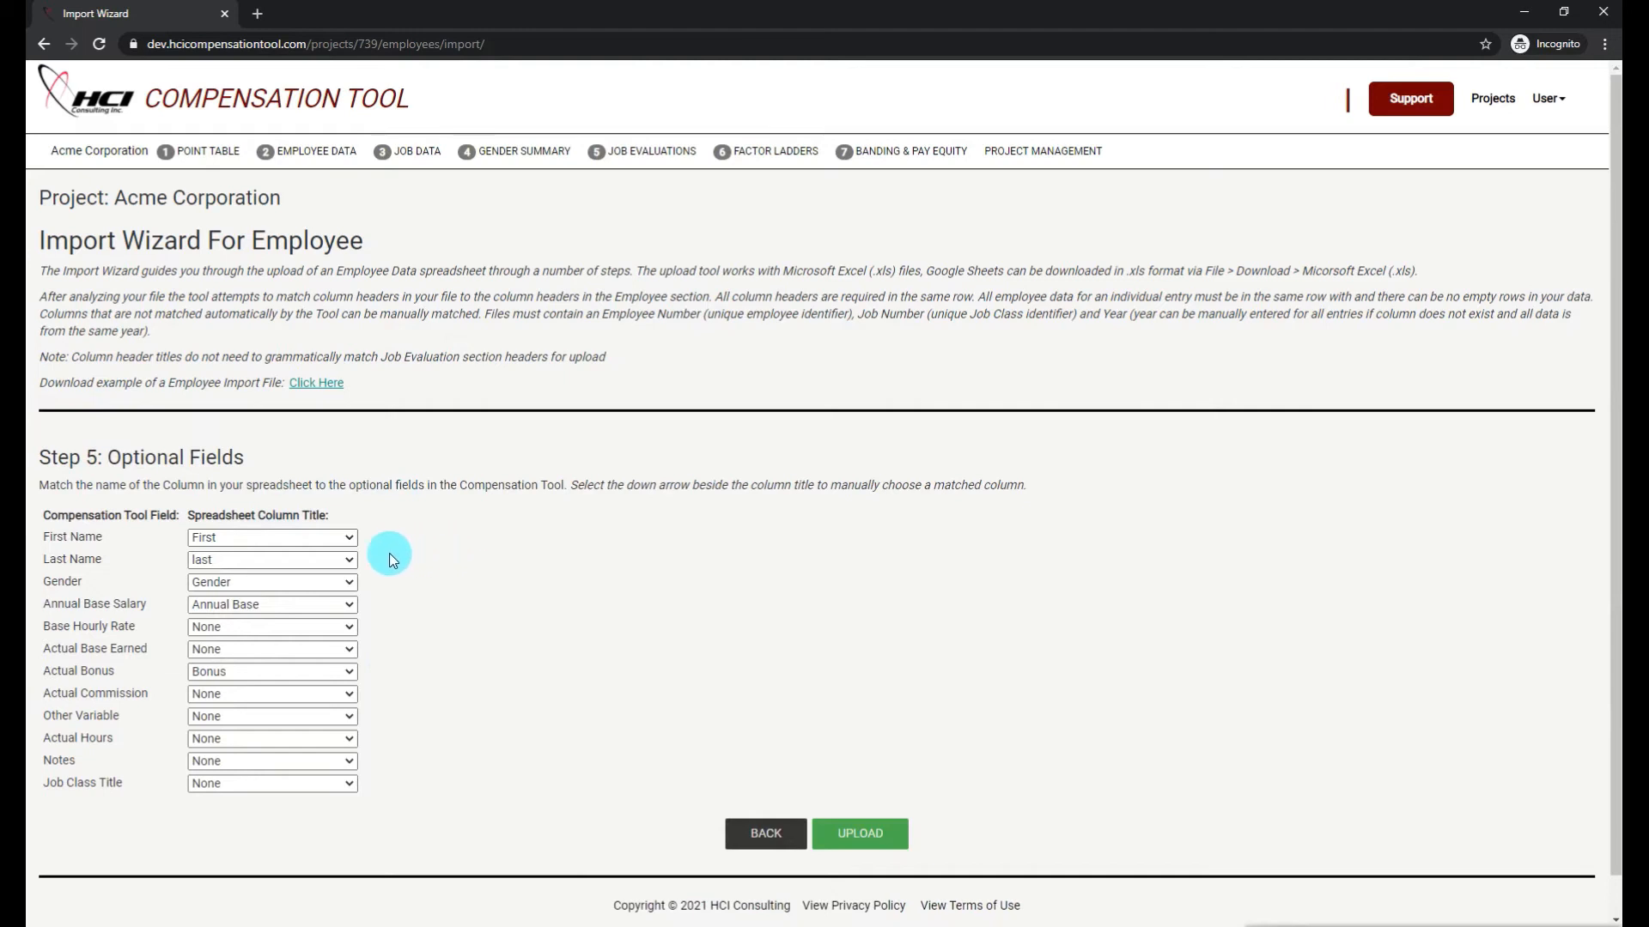
{"action": "left_click", "coordinate": [301, 584]}
{"action": "left_click", "coordinate": [300, 584]}
{"action": "left_click_drag", "start_coordinate": [39, 582], "coordinate": [94, 581]}
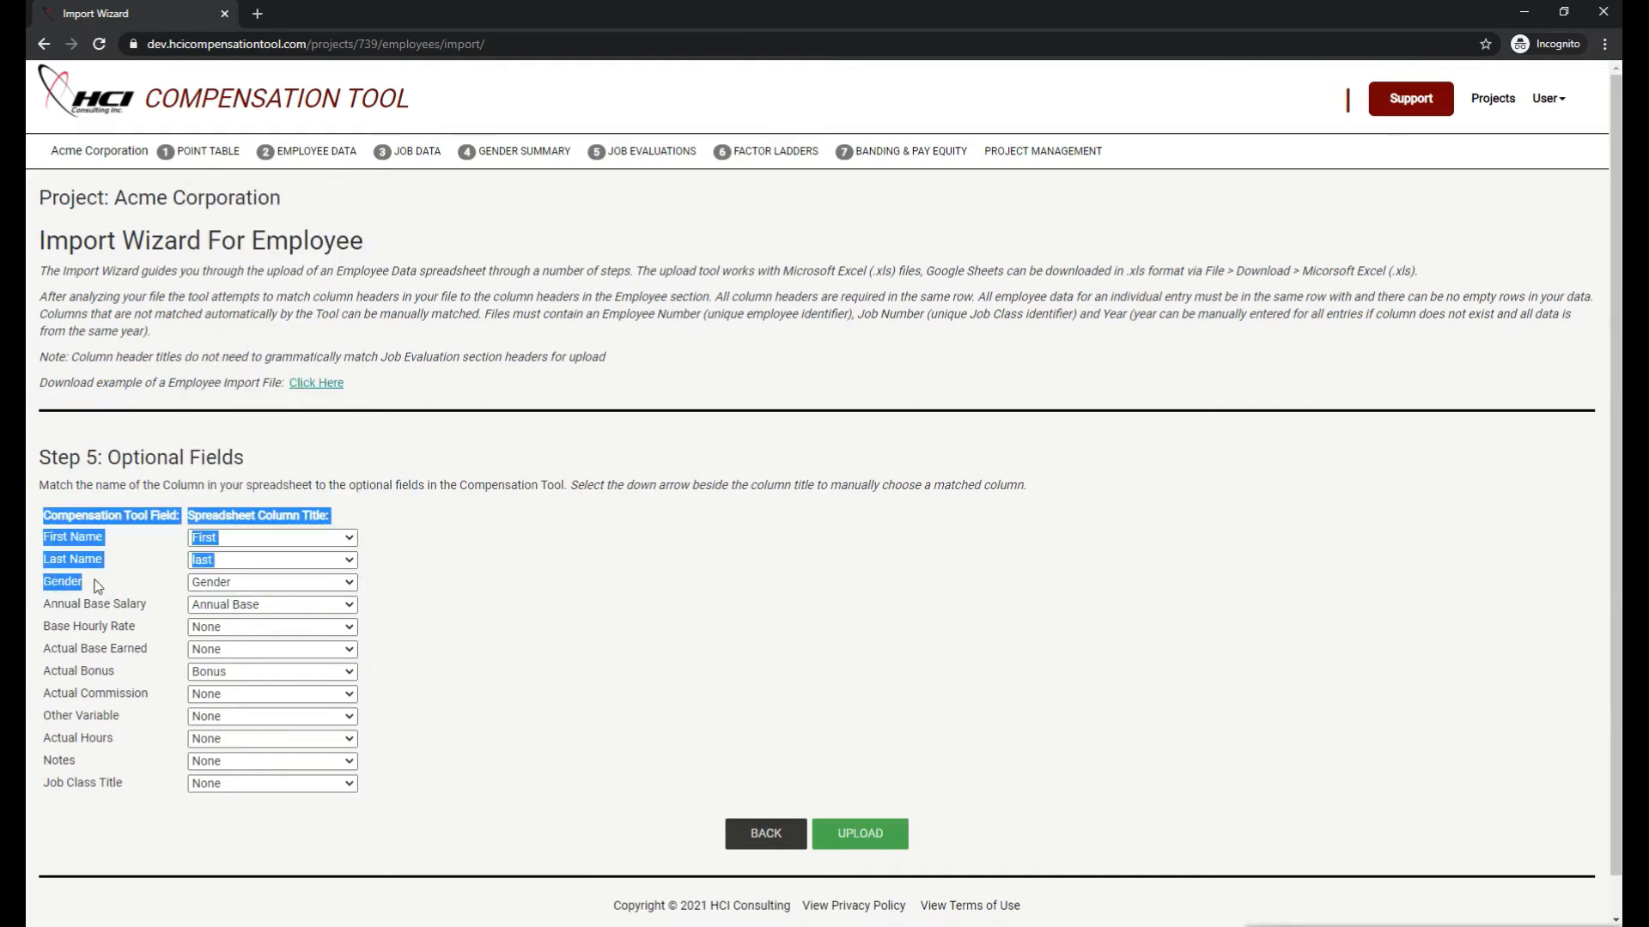
{"action": "left_click", "coordinate": [95, 581]}
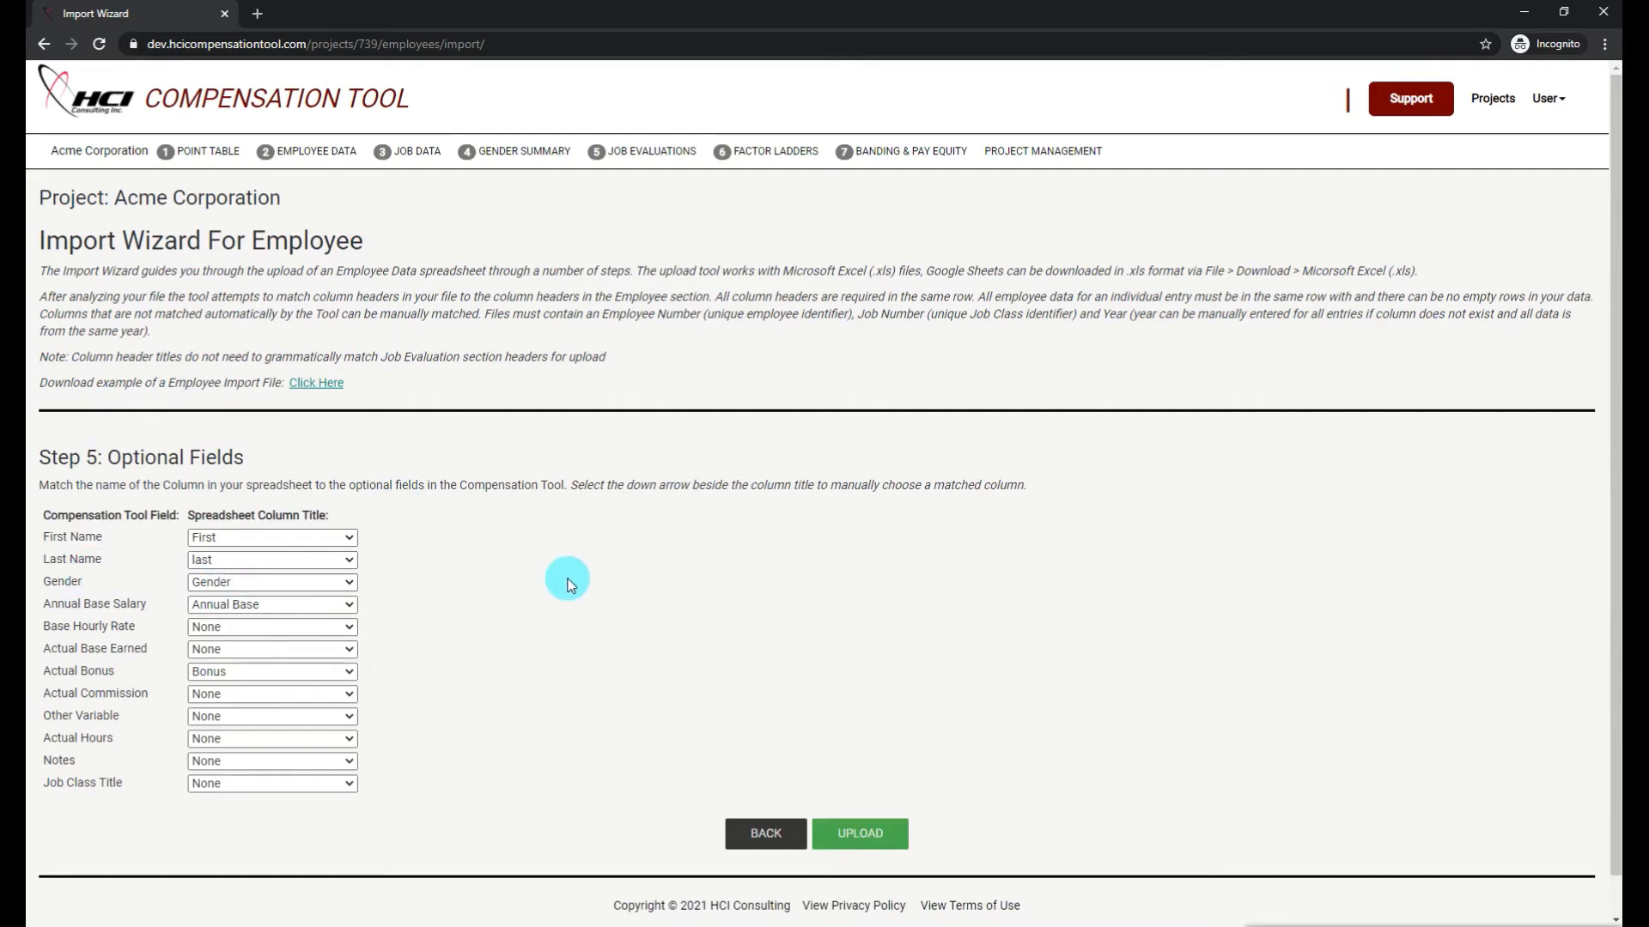
{"action": "left_click", "coordinate": [206, 541]}
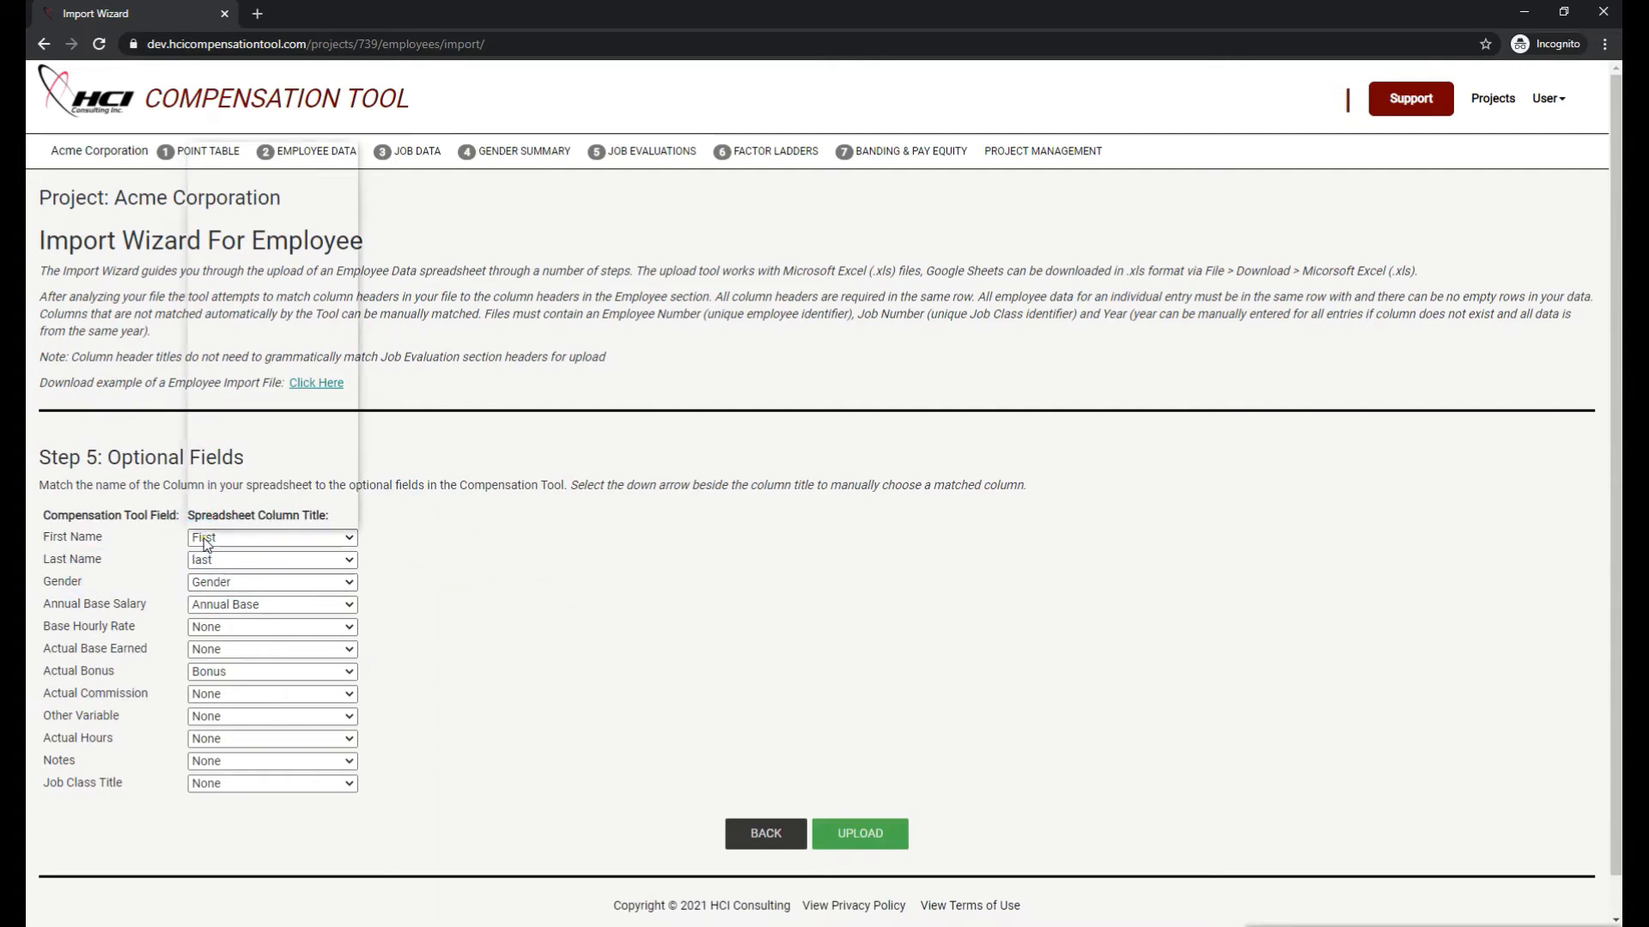
{"action": "left_click", "coordinate": [225, 210]}
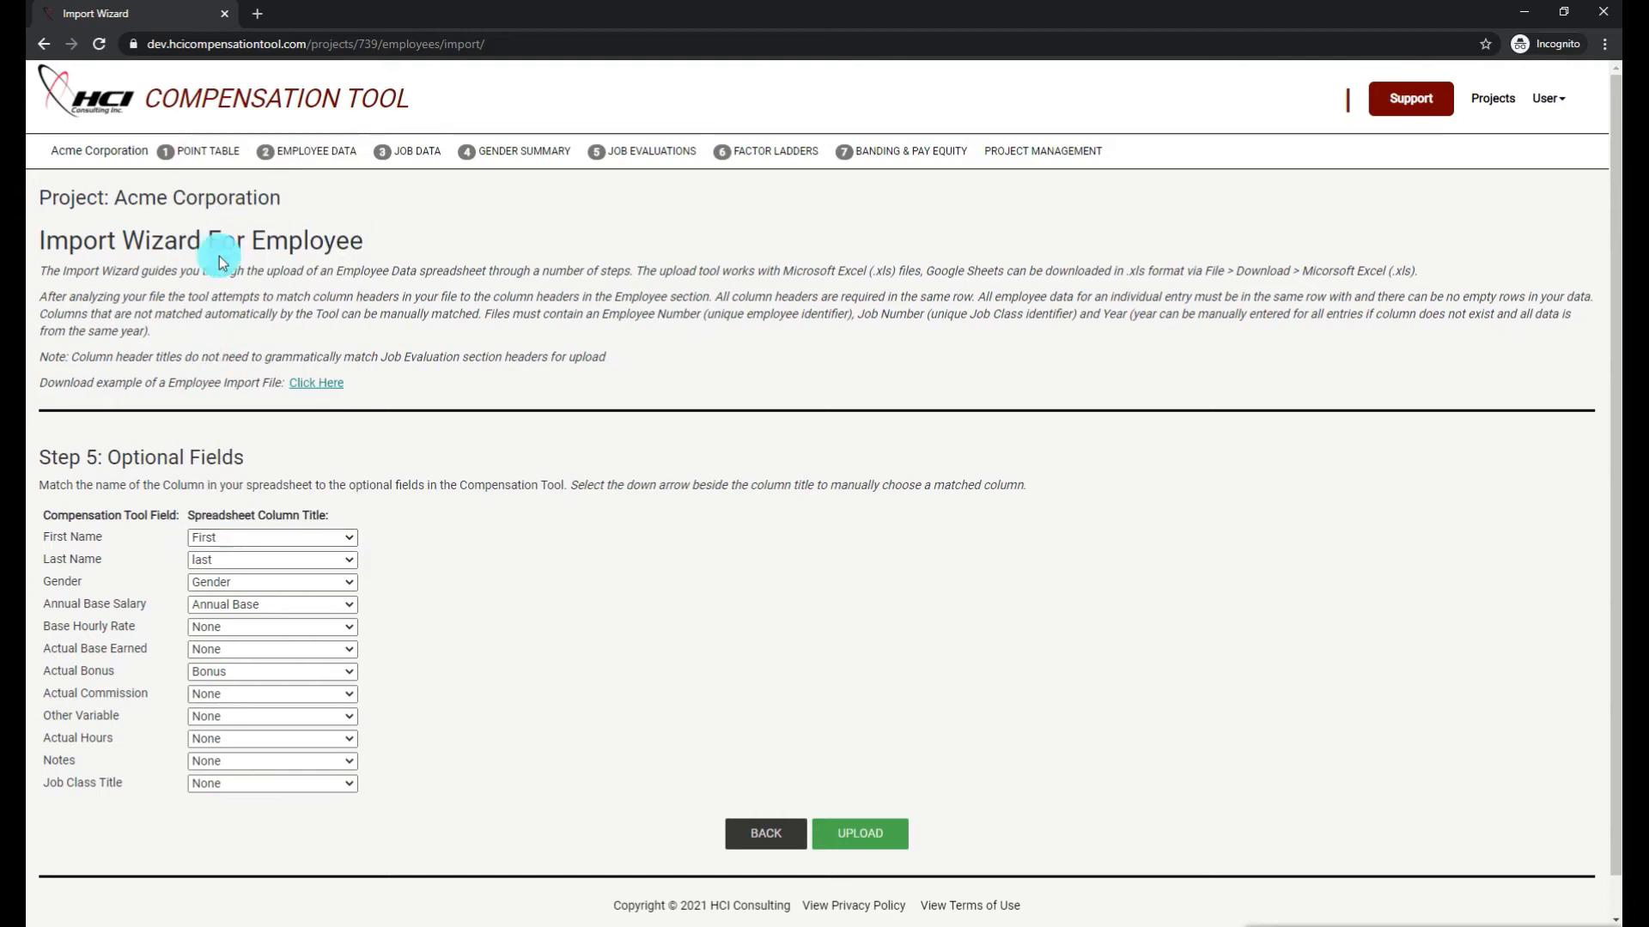
{"action": "left_click", "coordinate": [206, 560]}
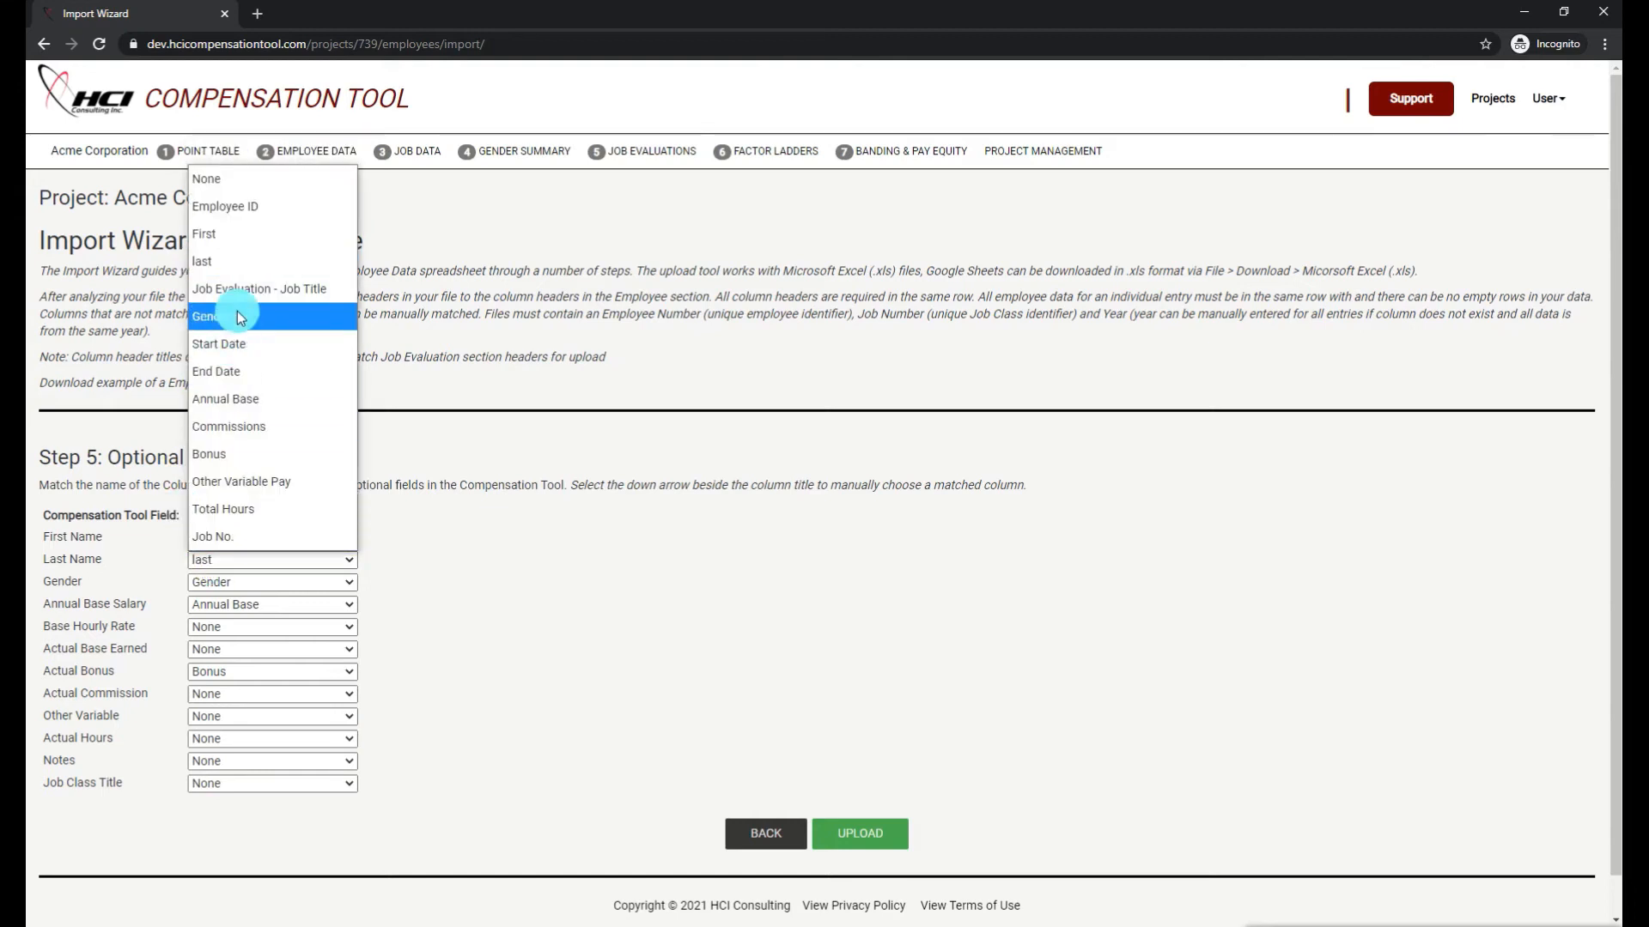
{"action": "left_click", "coordinate": [234, 262]}
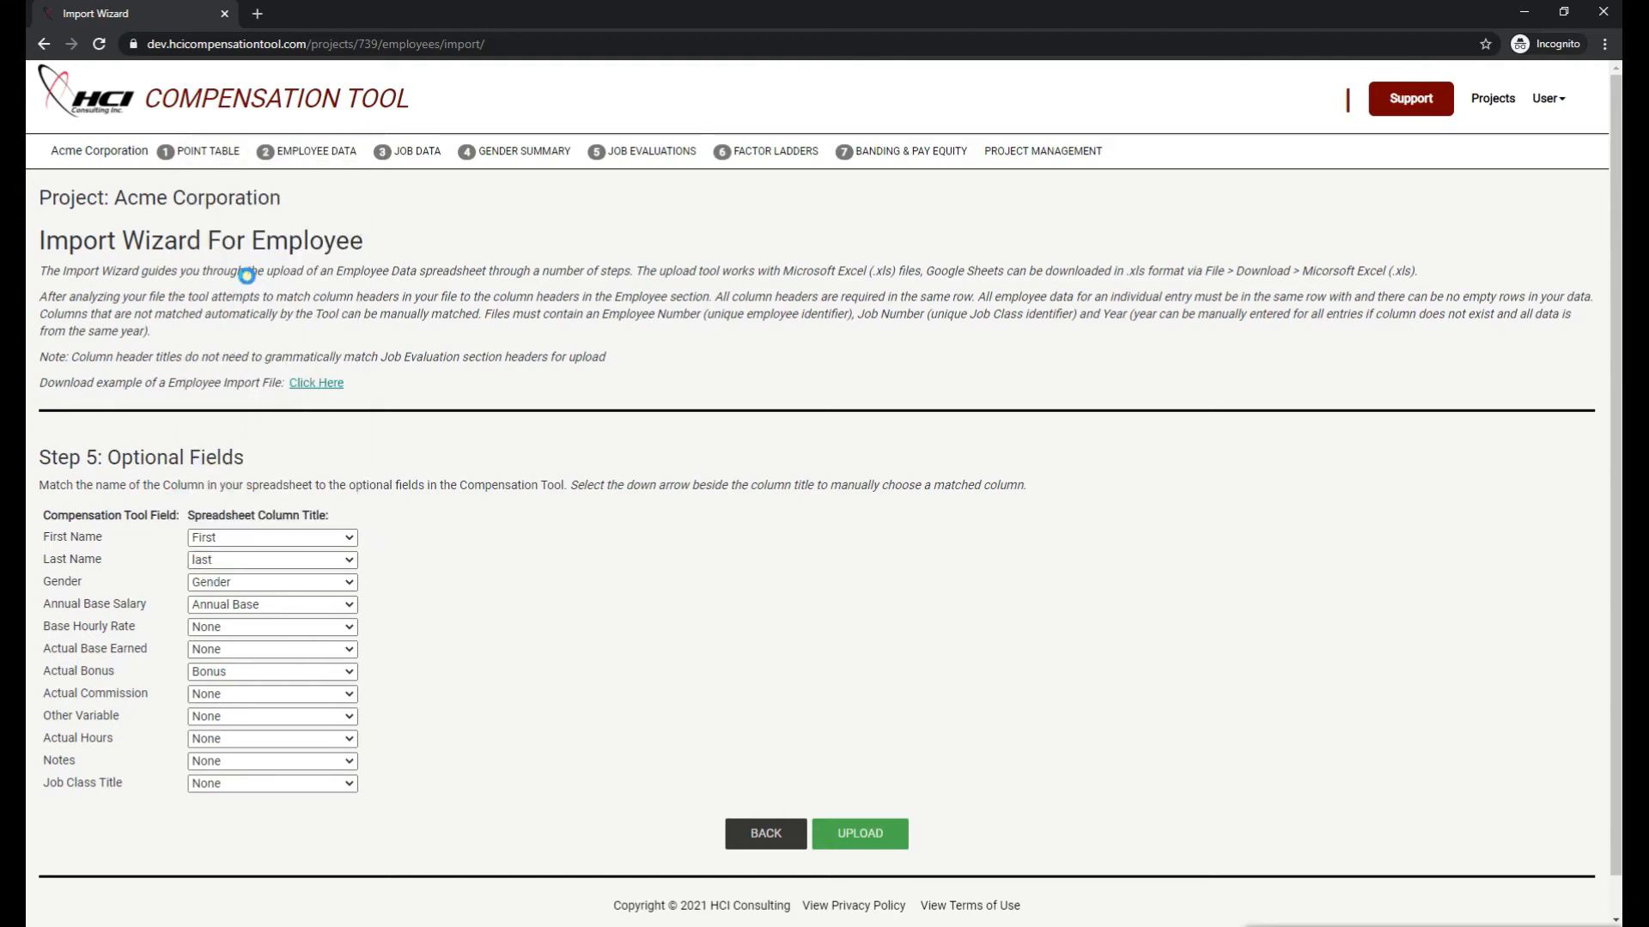
{"action": "left_click", "coordinate": [206, 586]}
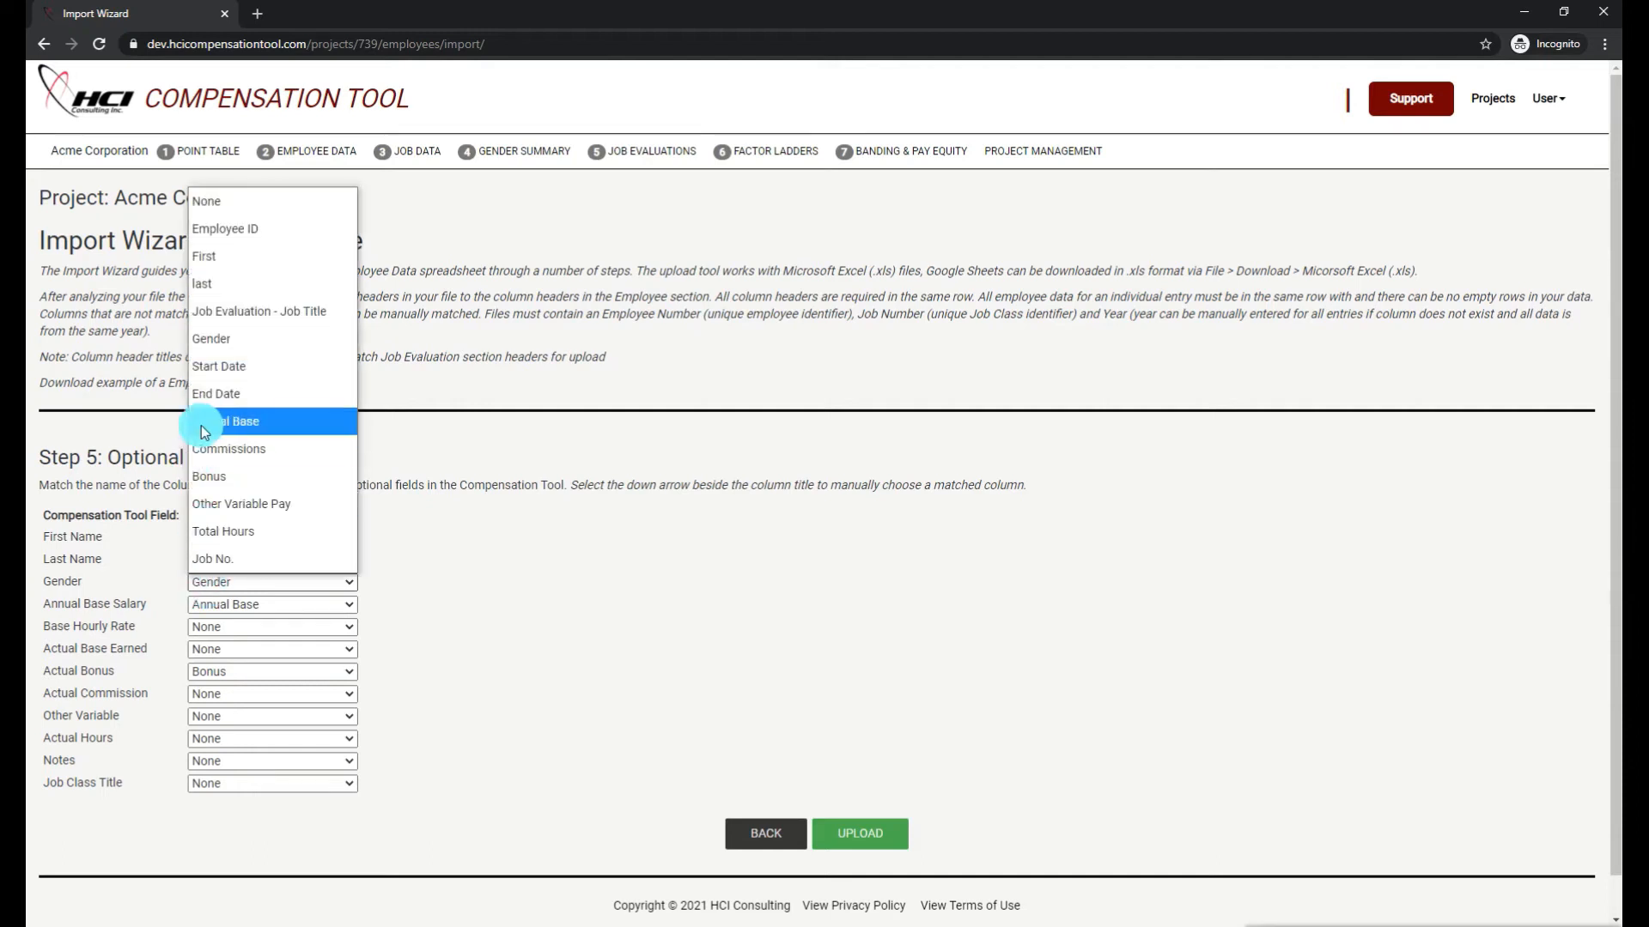
{"action": "left_click", "coordinate": [208, 339]}
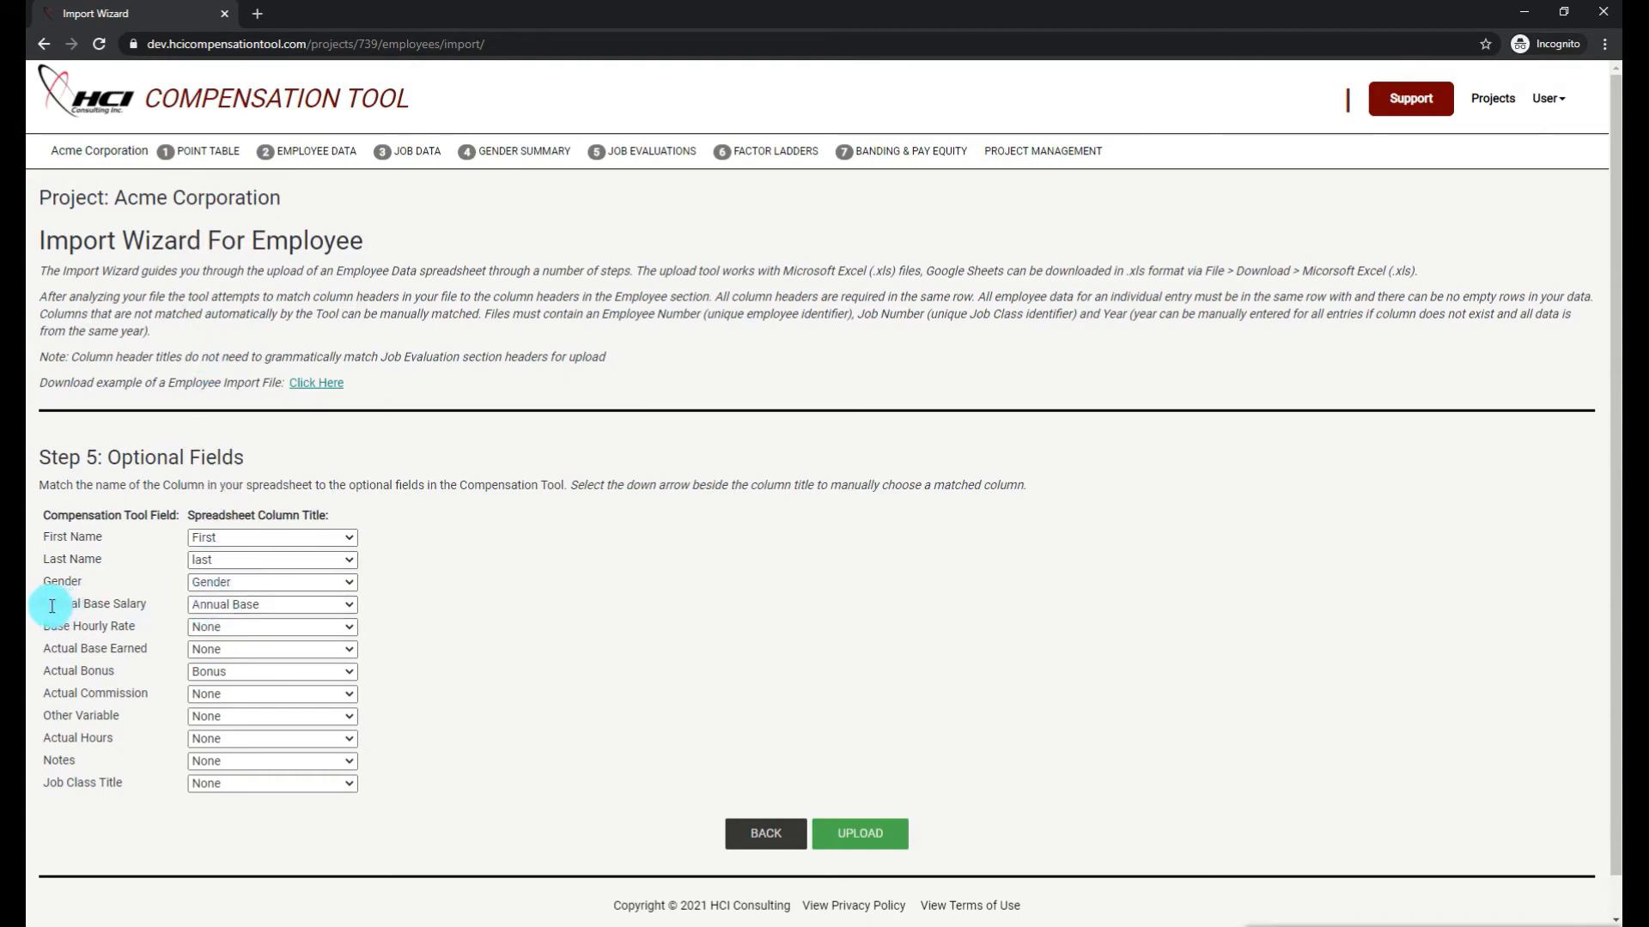
{"action": "left_click_drag", "start_coordinate": [44, 606], "coordinate": [148, 651]}
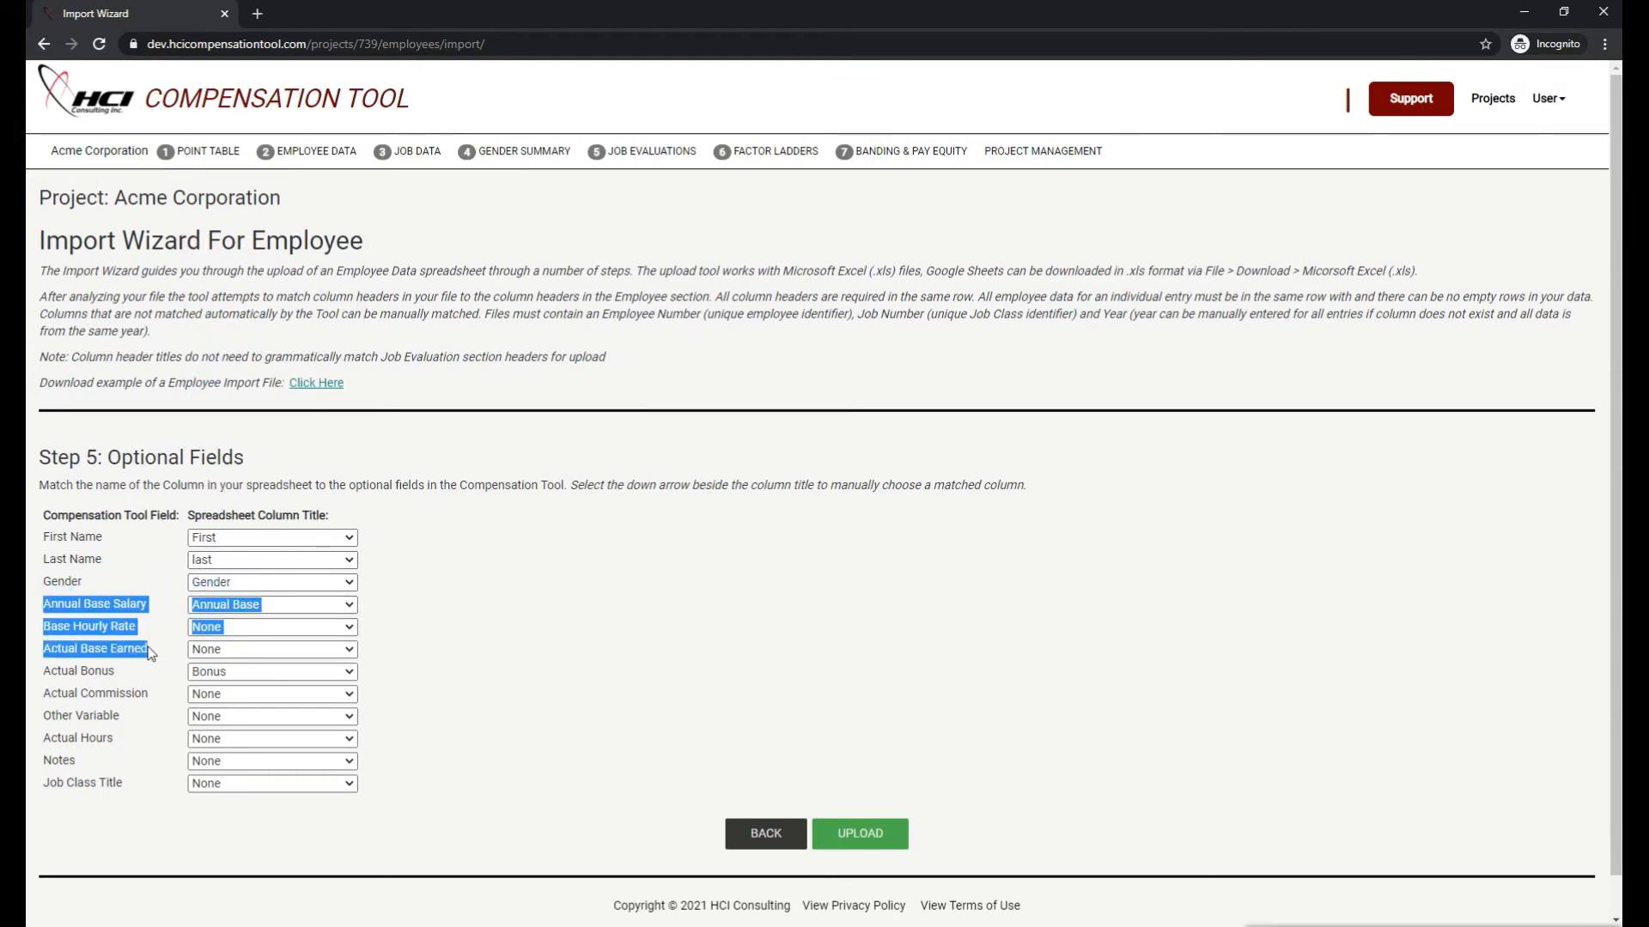
{"action": "left_click", "coordinate": [90, 599]}
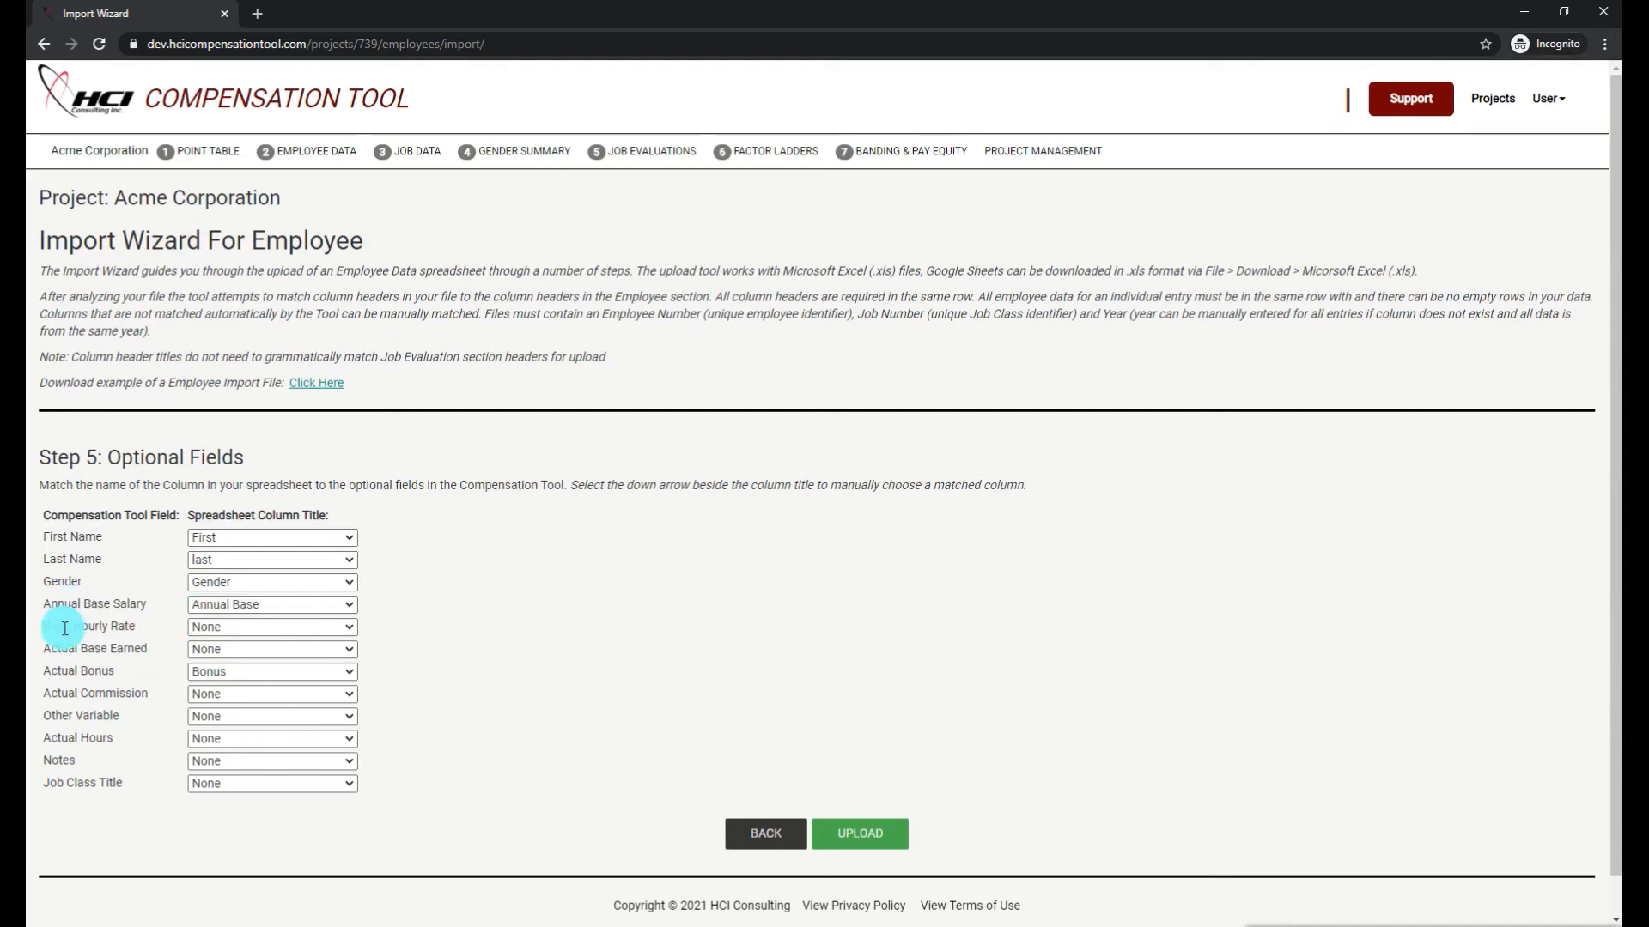
{"action": "left_click", "coordinate": [75, 605]}
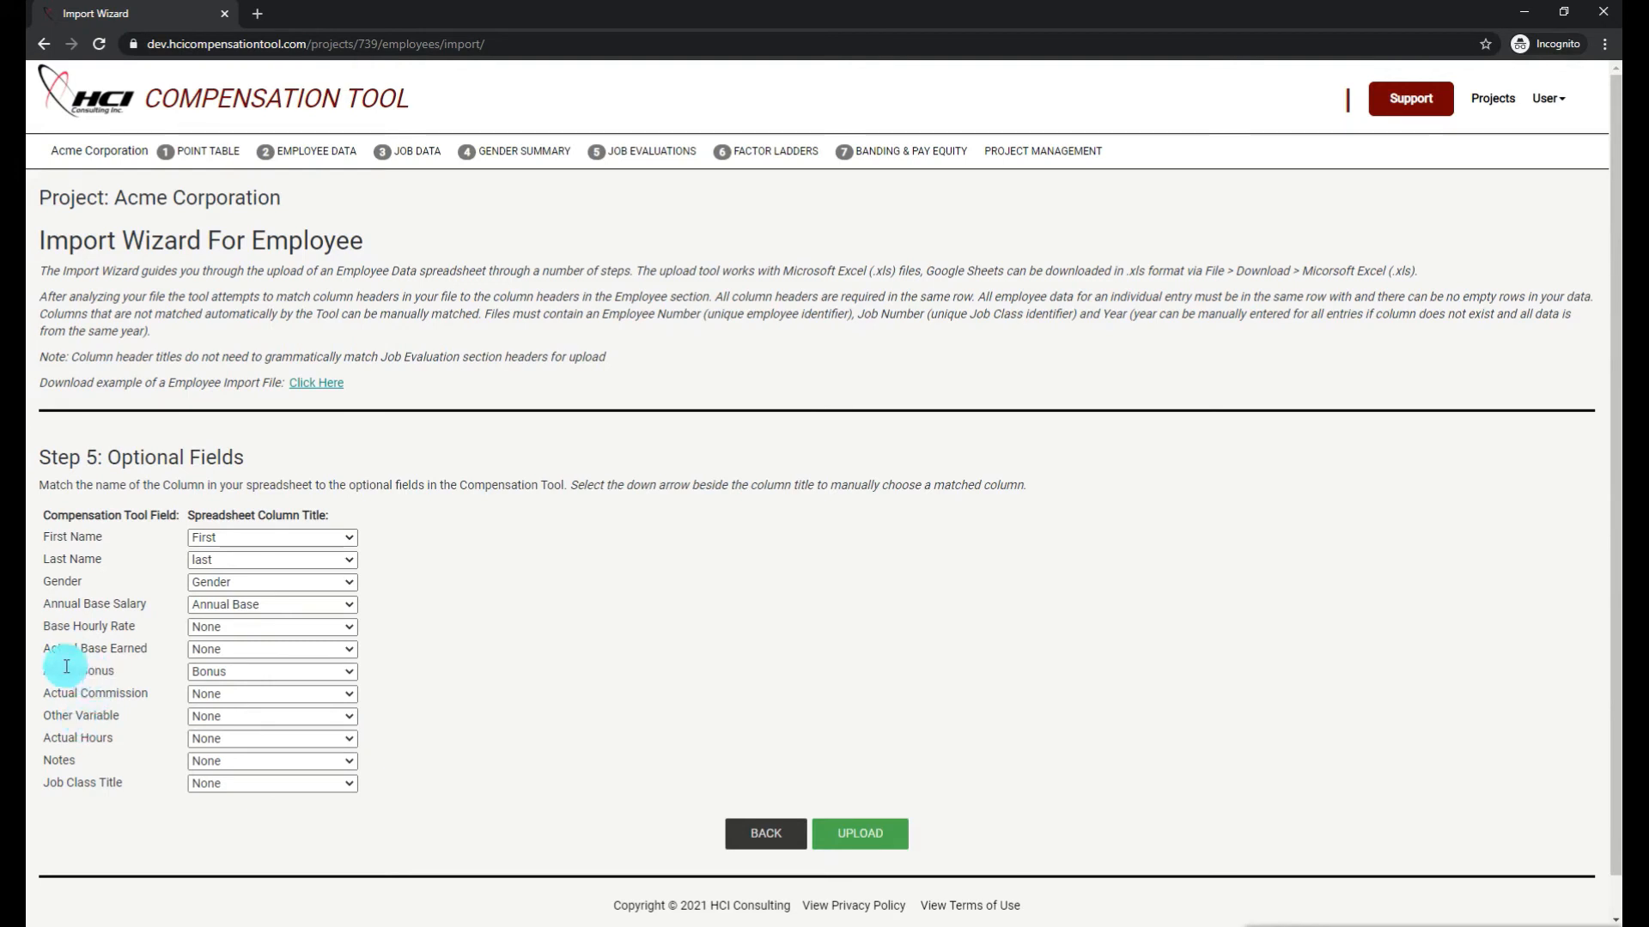
{"action": "left_click_drag", "start_coordinate": [60, 645], "coordinate": [153, 649]}
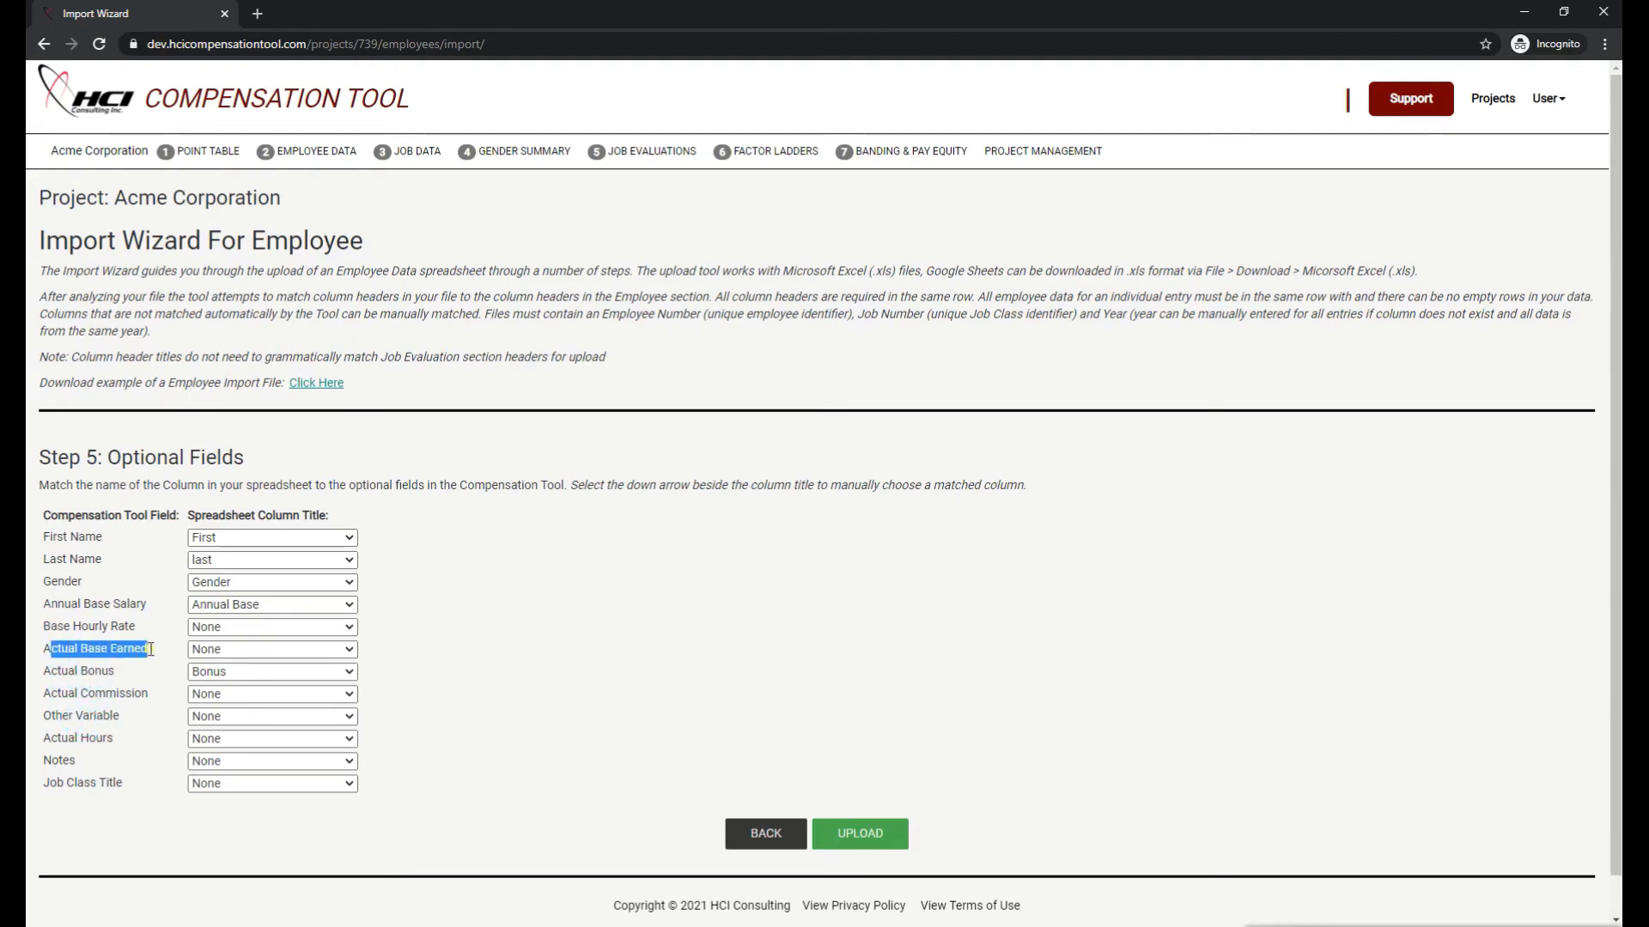
{"action": "left_click", "coordinate": [89, 645]}
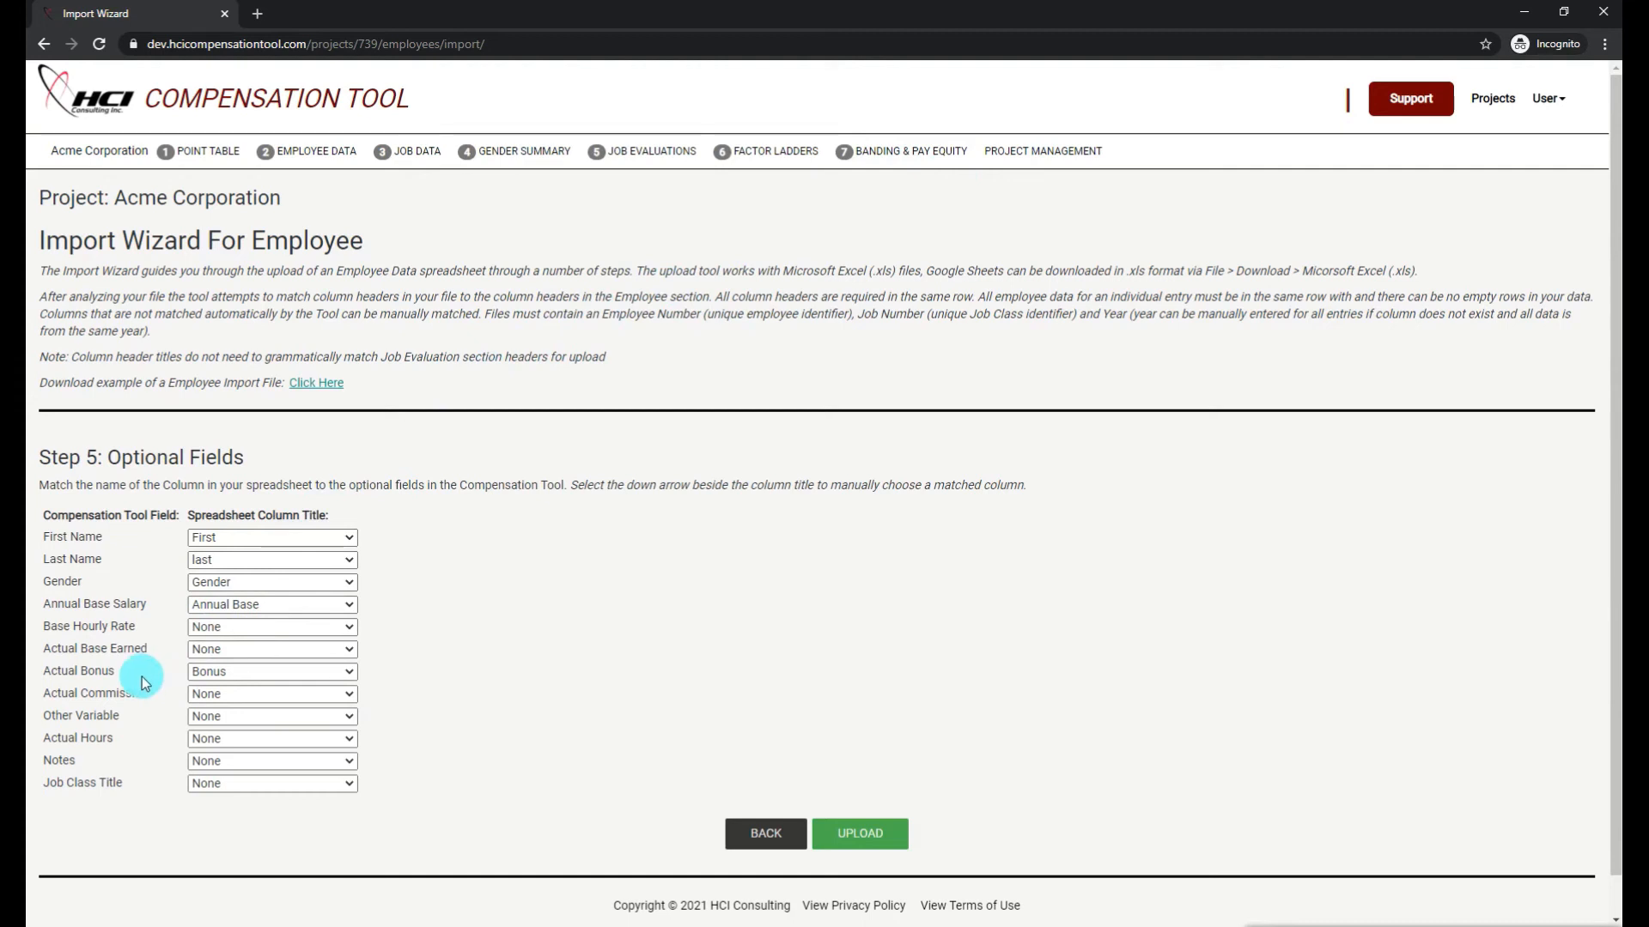
Step: Match Annual Base Salary to the Annual Base column and Actual Bonus to the Bonus column
{"action": "left_click", "coordinate": [221, 603]}
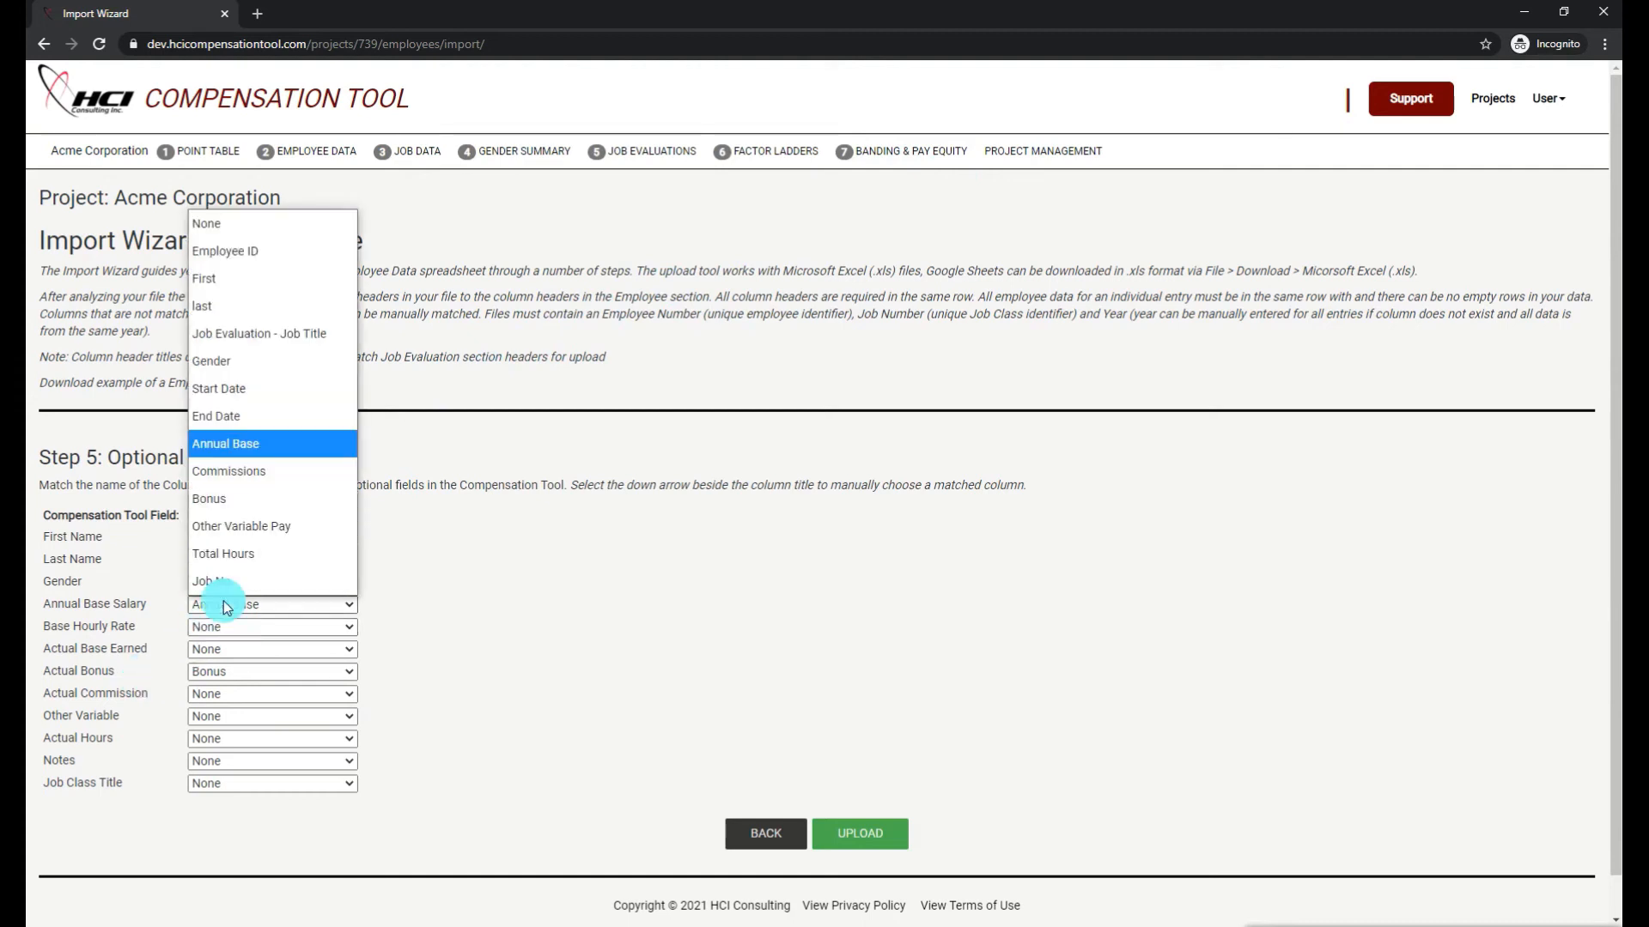
{"action": "left_click", "coordinate": [225, 445]}
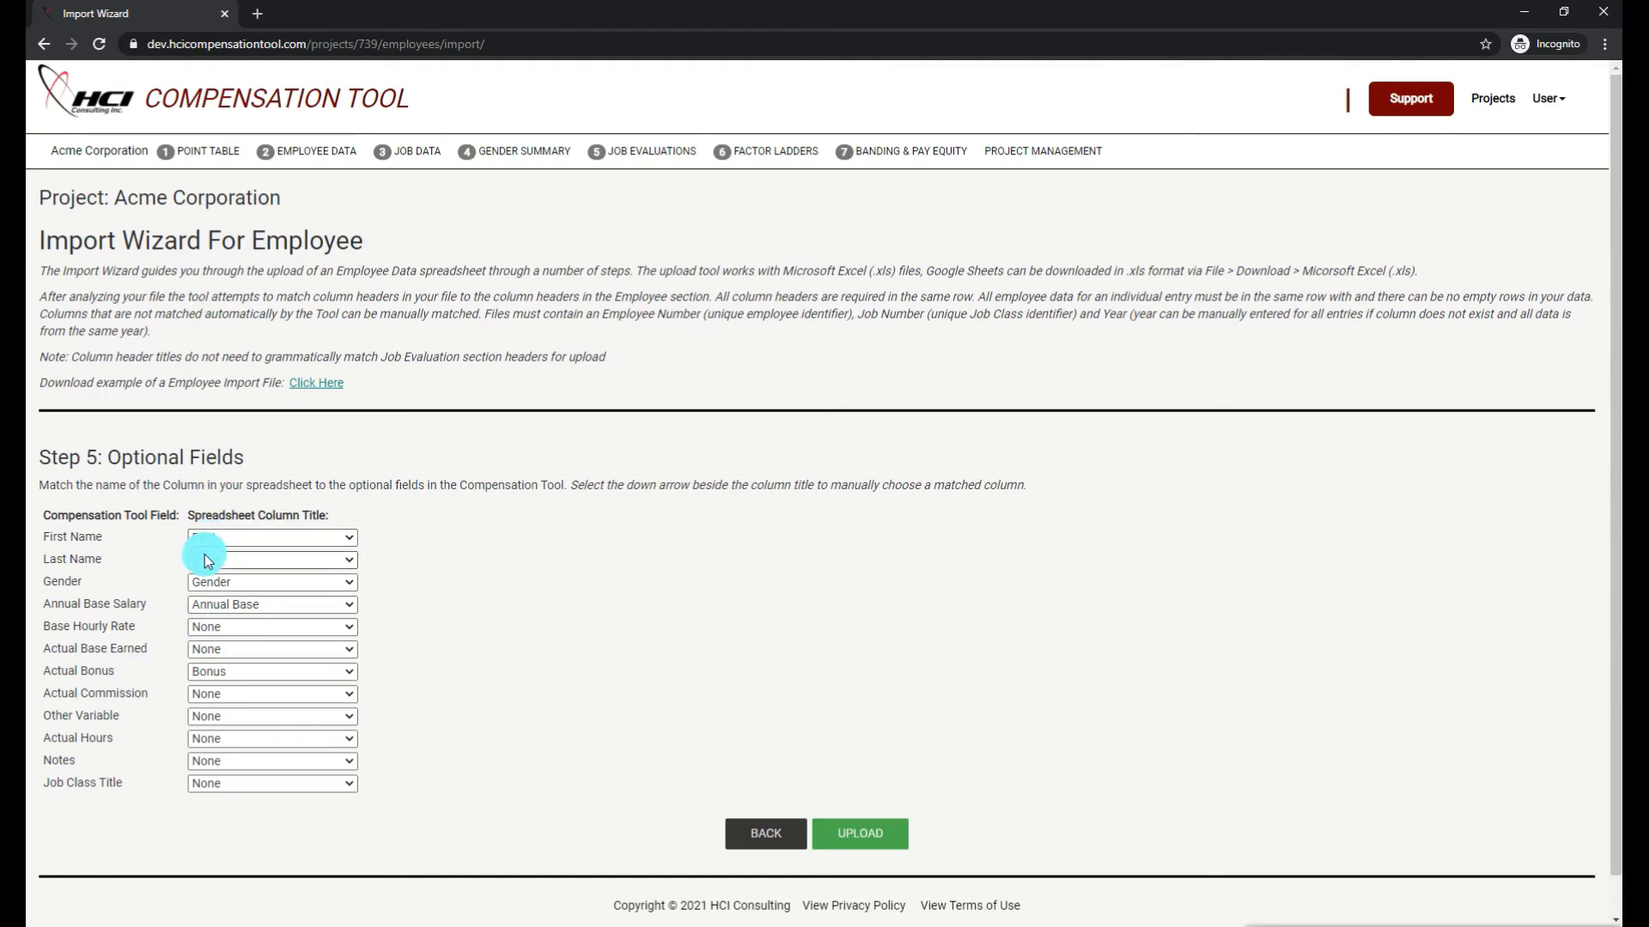
{"action": "left_click", "coordinate": [223, 679]}
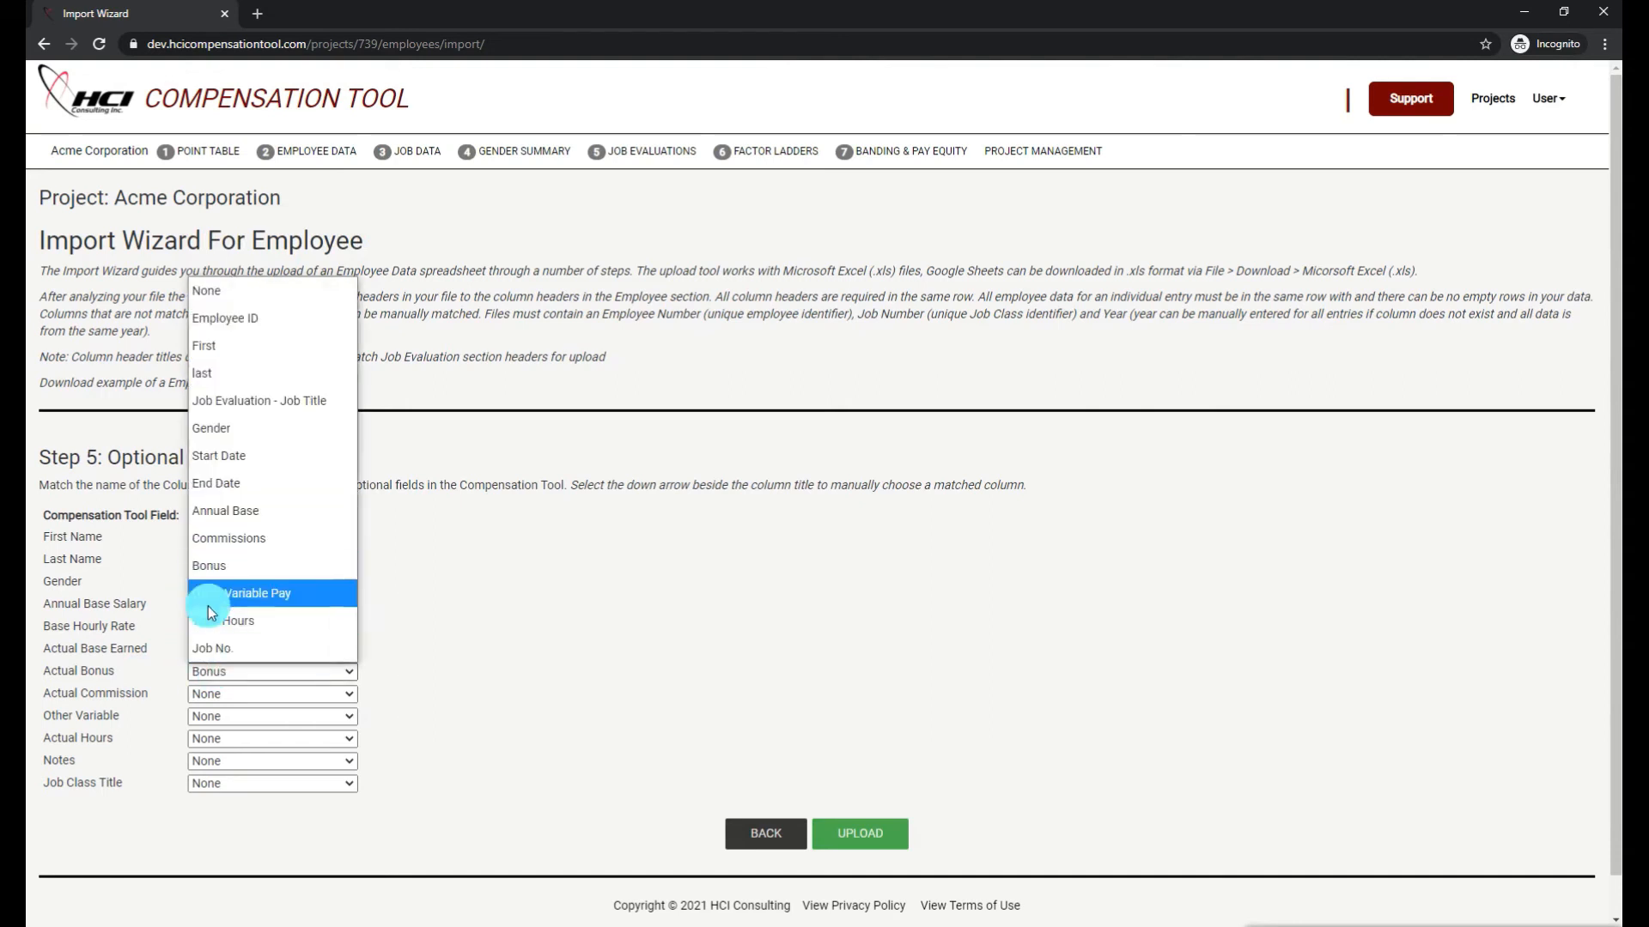
{"action": "left_click", "coordinate": [213, 566]}
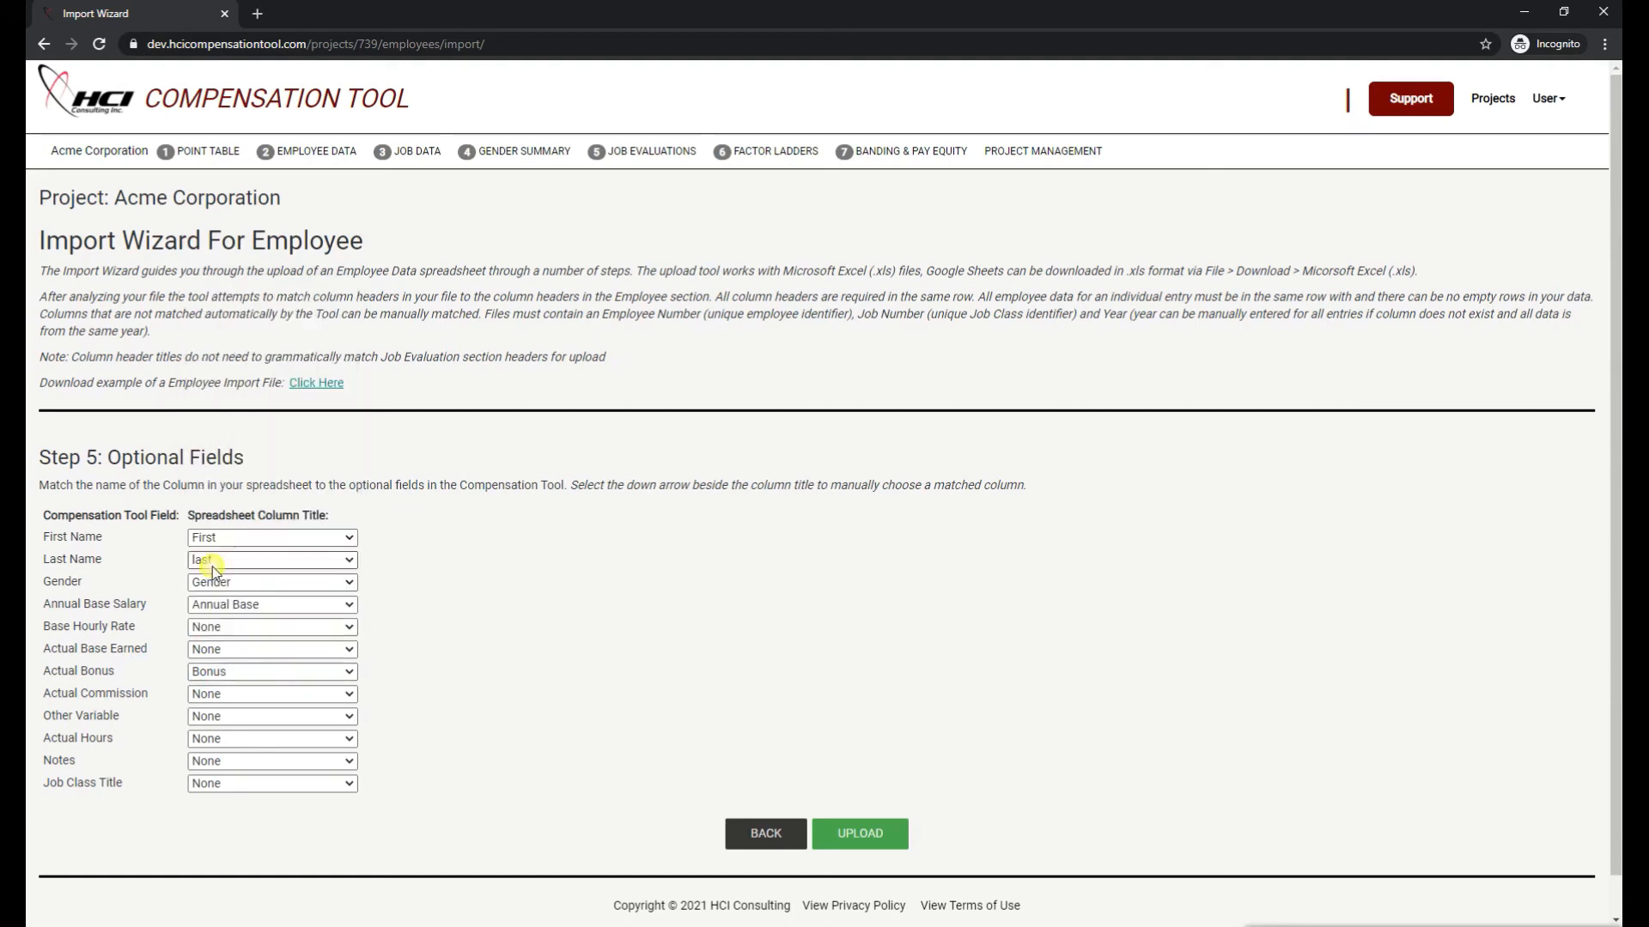
Step: Match Actual Commission to the Commissions column and Other Variable to the Other Variable Pay column
{"action": "left_click", "coordinate": [204, 694]}
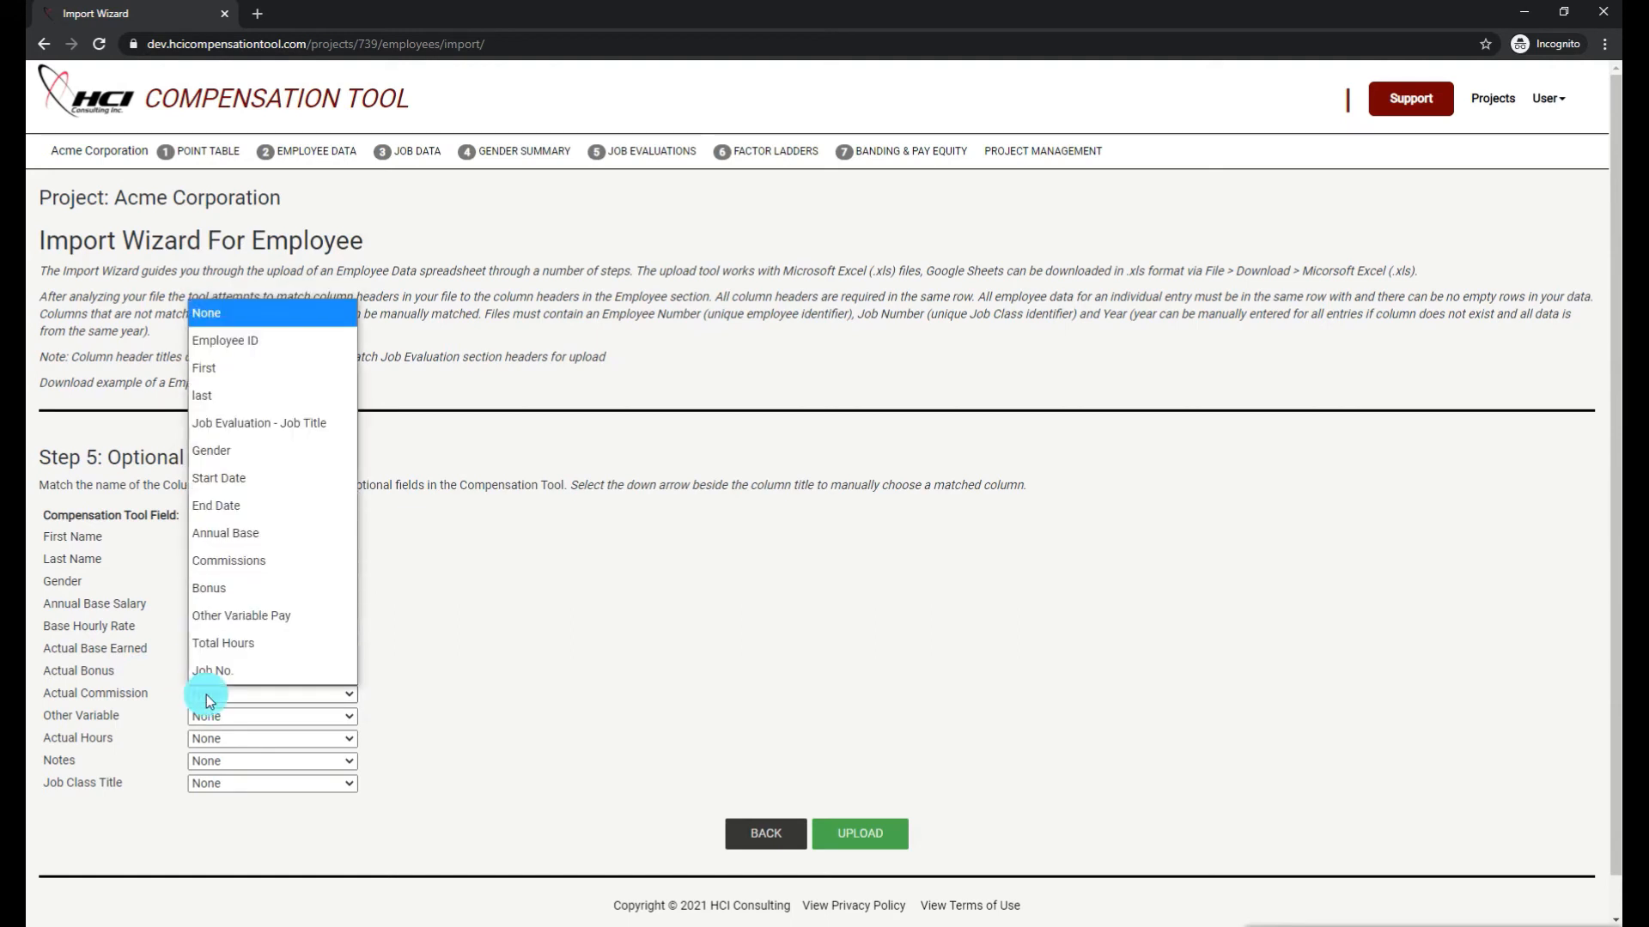
{"action": "left_click", "coordinate": [222, 563]}
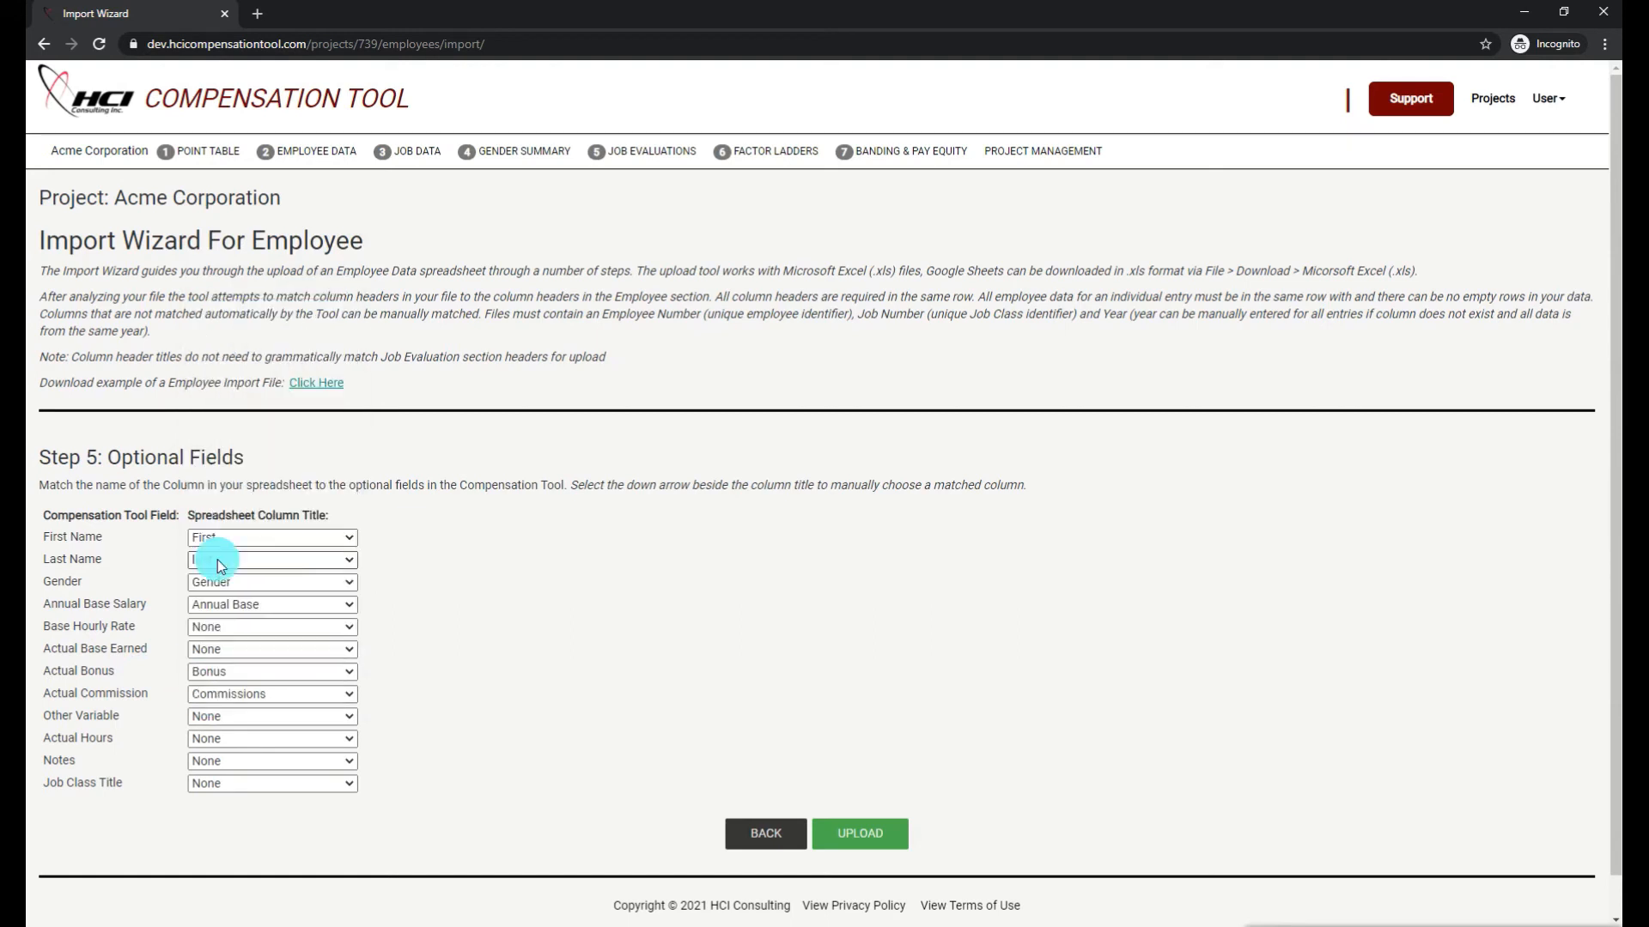
{"action": "left_click", "coordinate": [212, 714]}
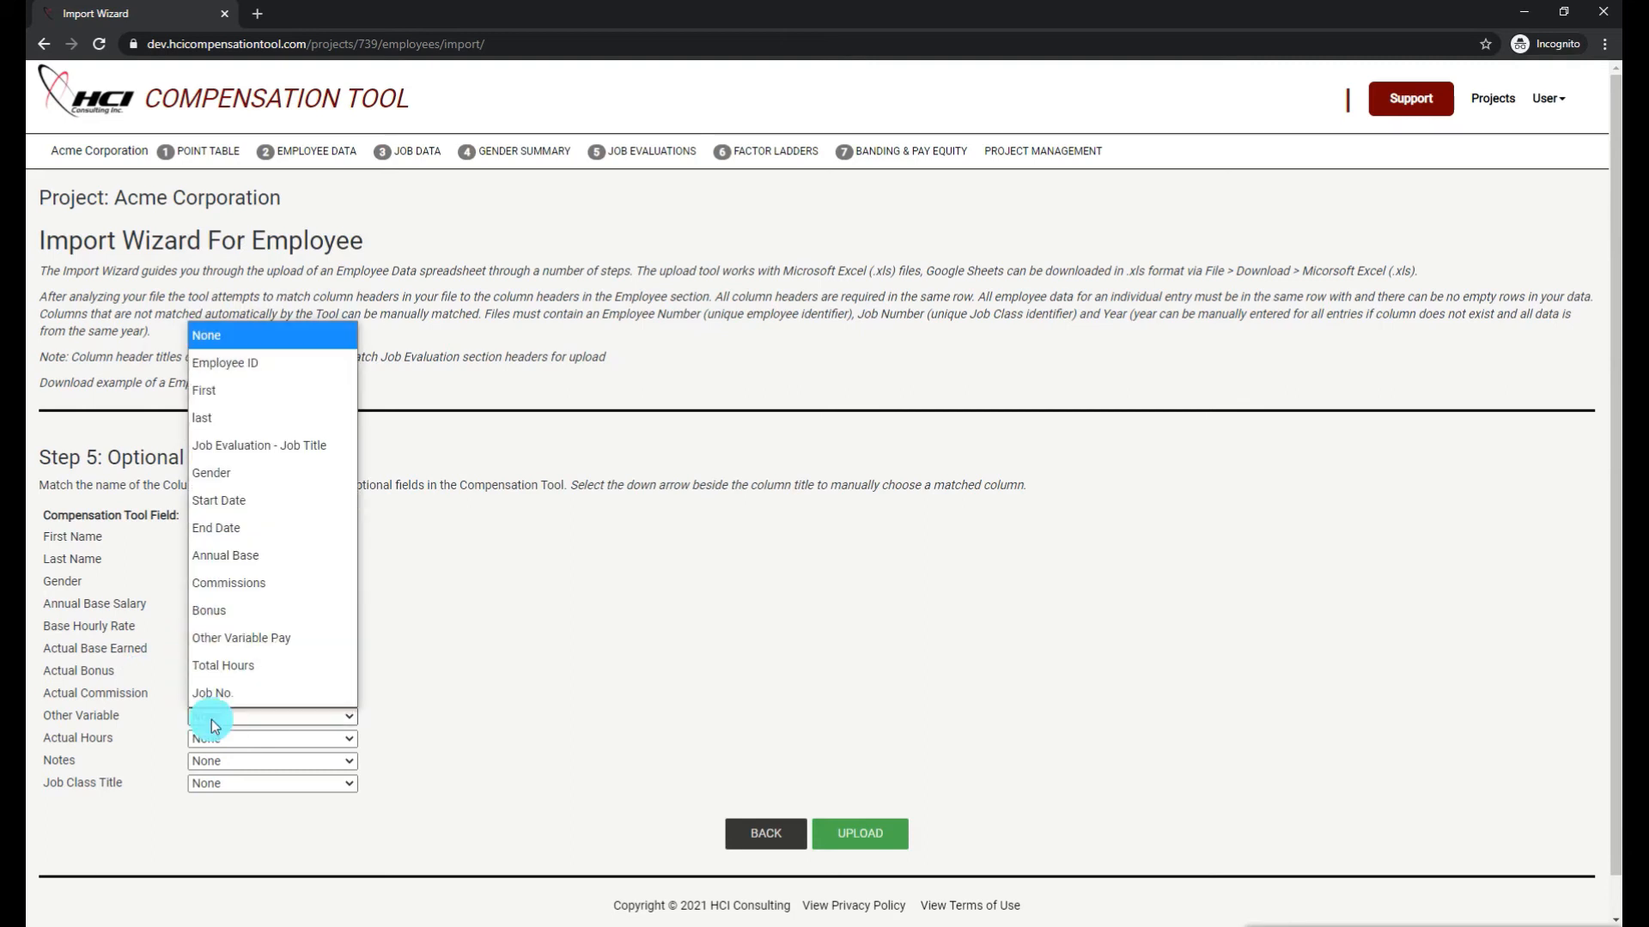
{"action": "left_click", "coordinate": [242, 639]}
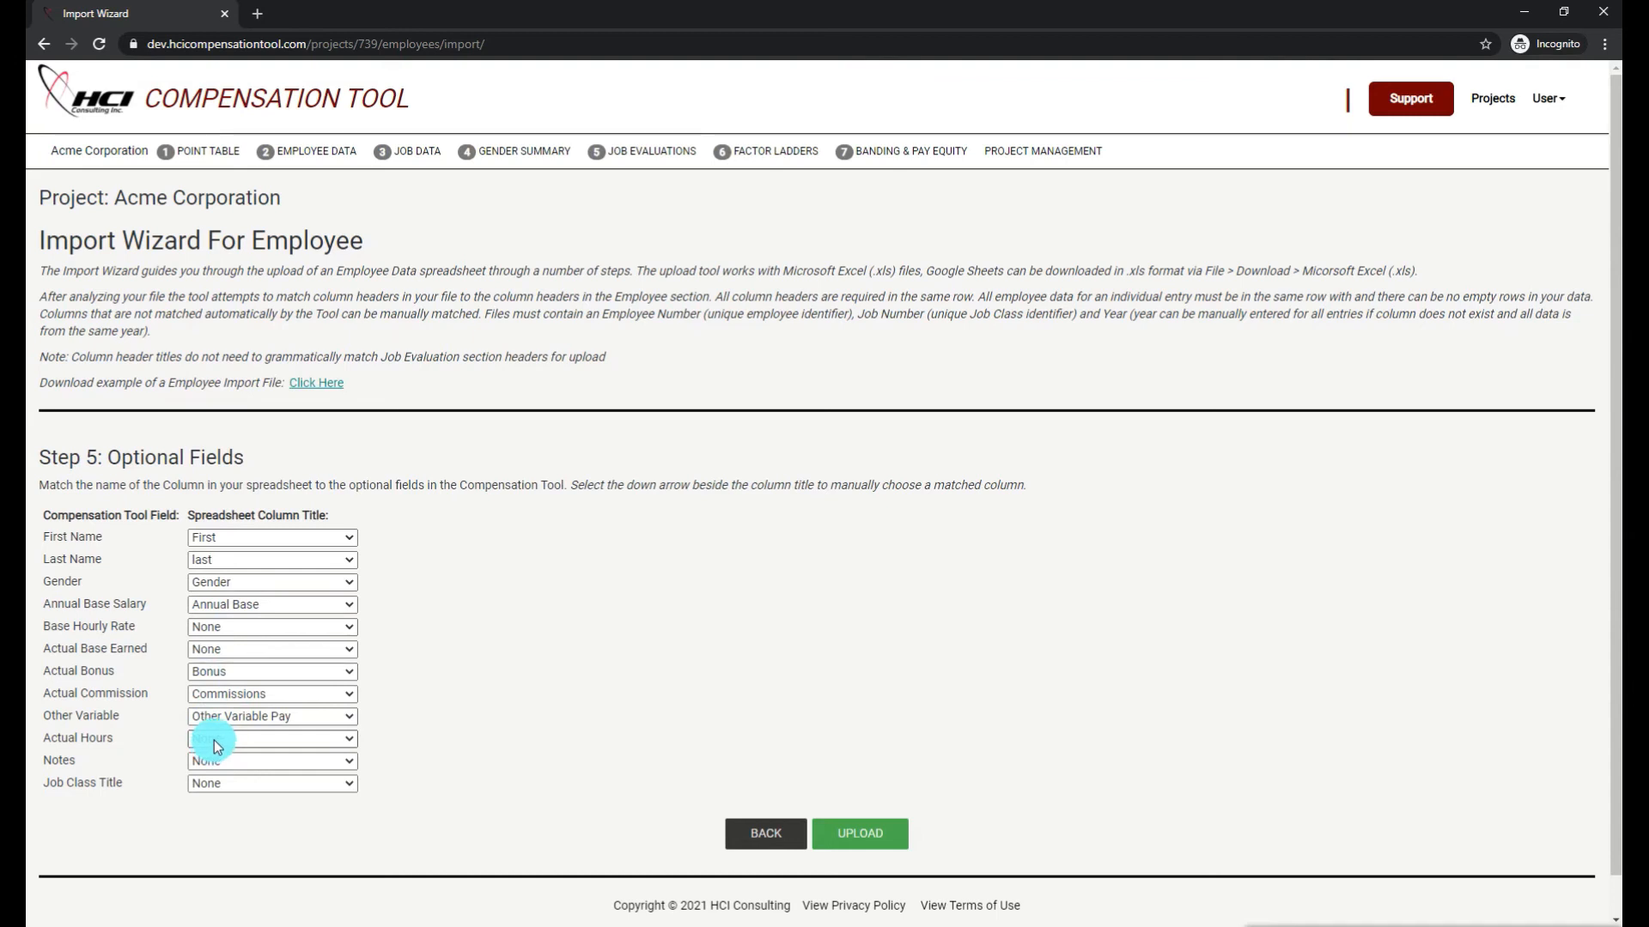
{"action": "left_click", "coordinate": [206, 674]}
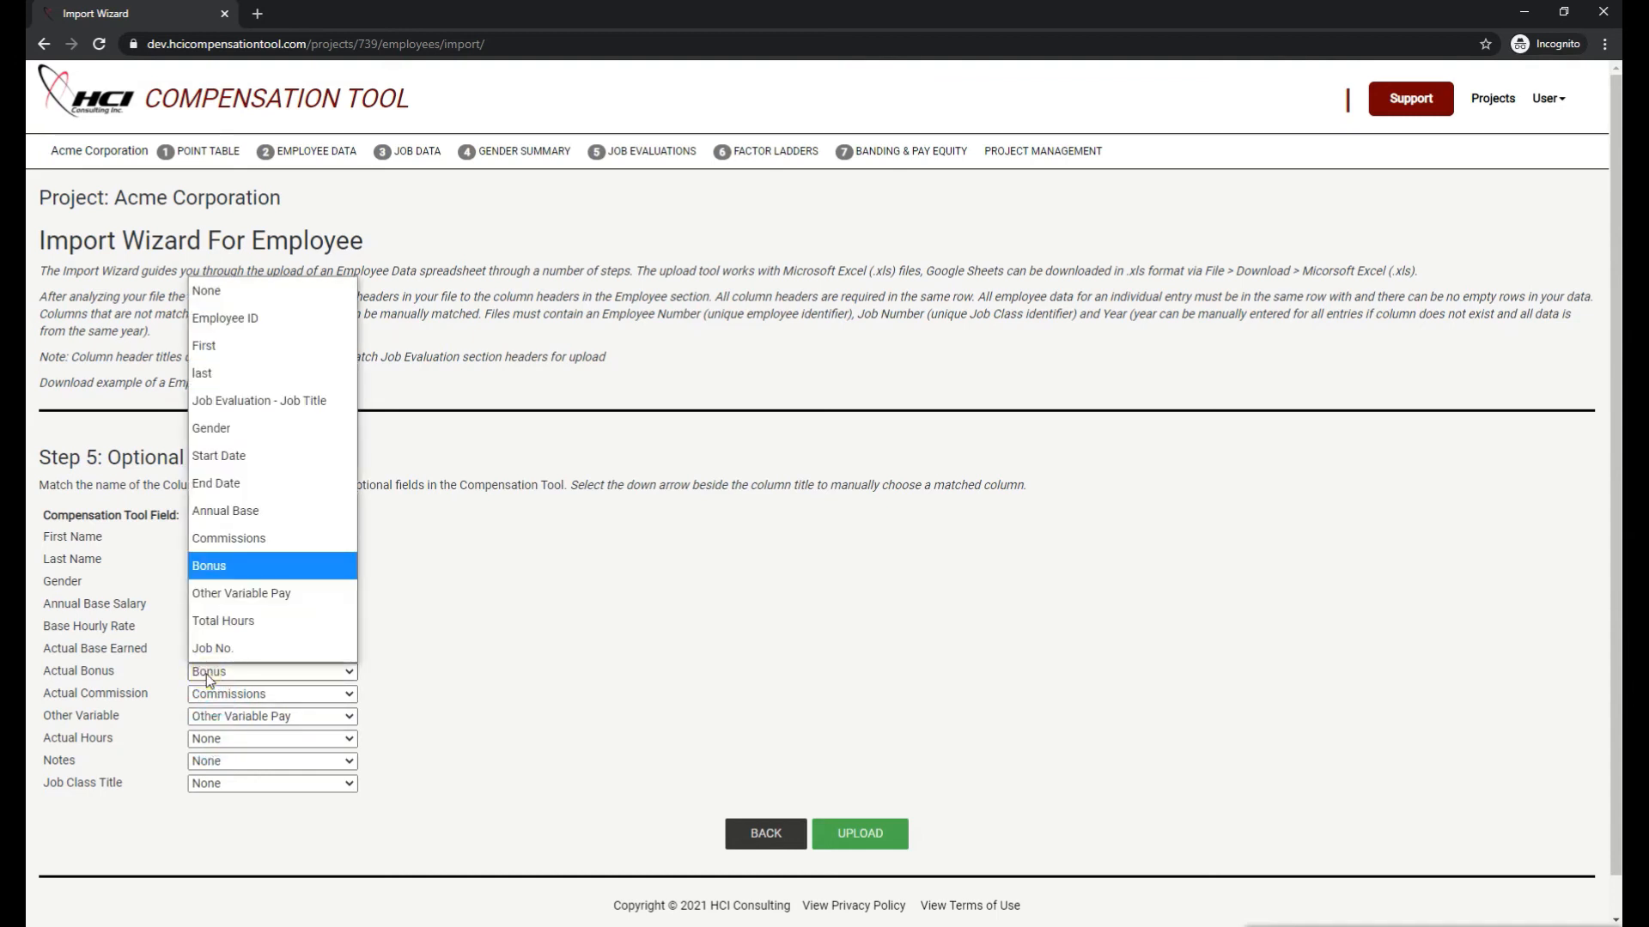
{"action": "left_click", "coordinate": [206, 673]}
{"action": "left_click", "coordinate": [206, 696]}
{"action": "left_click", "coordinate": [206, 695]}
{"action": "left_click", "coordinate": [206, 709]}
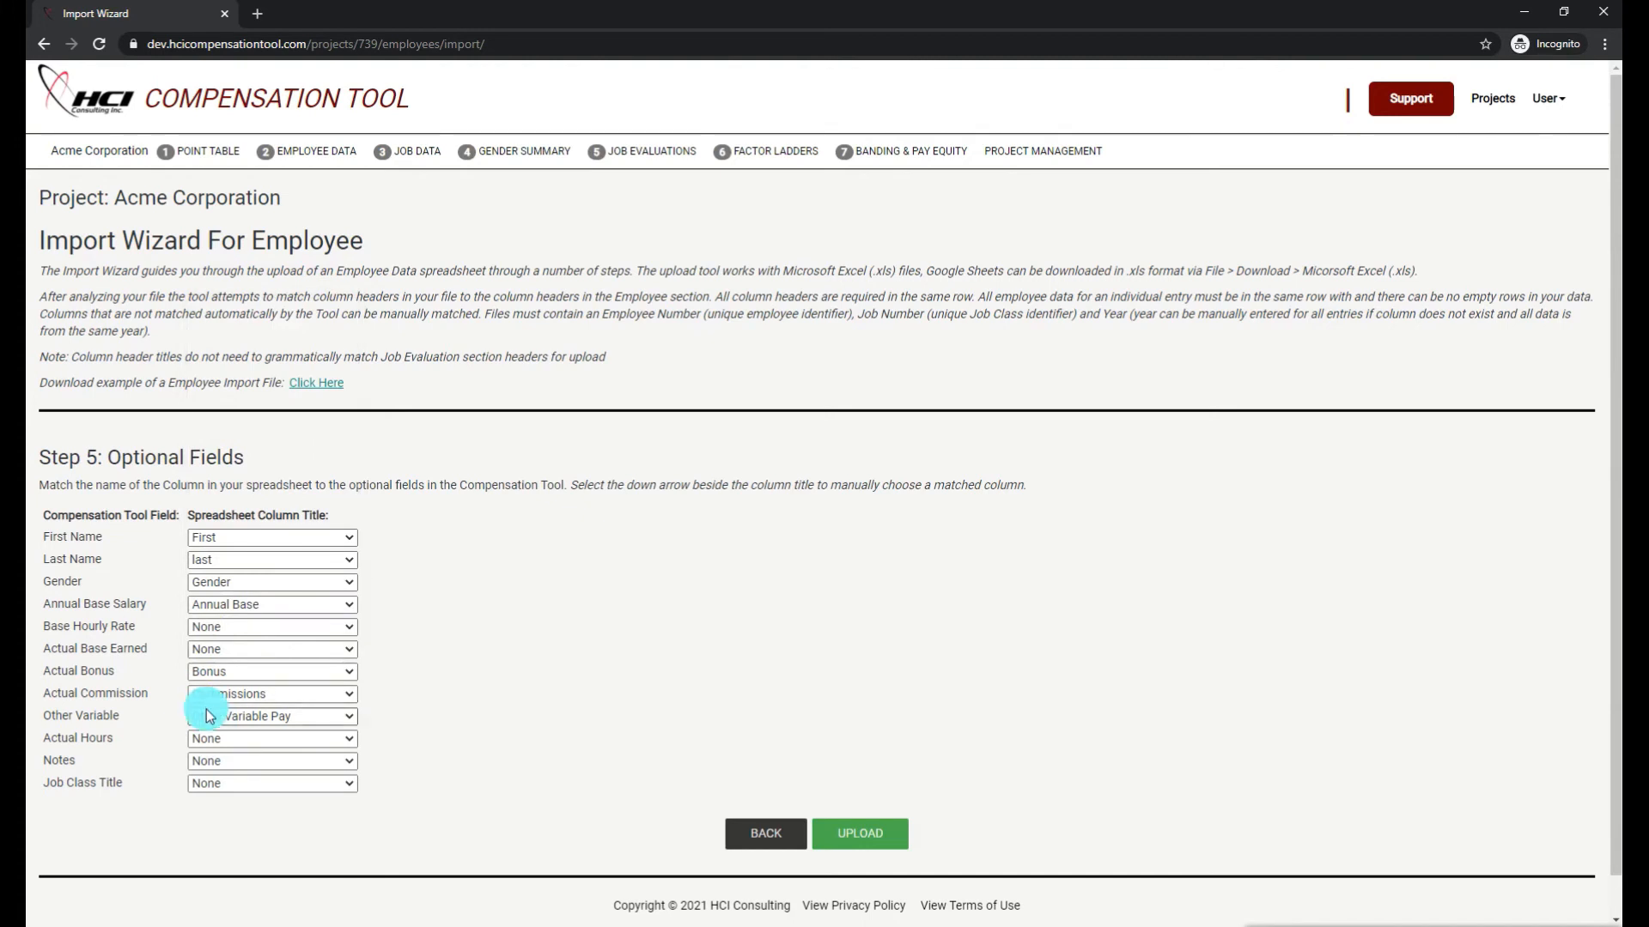
{"action": "left_click", "coordinate": [208, 717]}
Step: Match Actual Hours to Total Hours and Job Class Title to Job Evaluation - Job Title, keeping Notes as None
{"action": "left_click", "coordinate": [206, 739]}
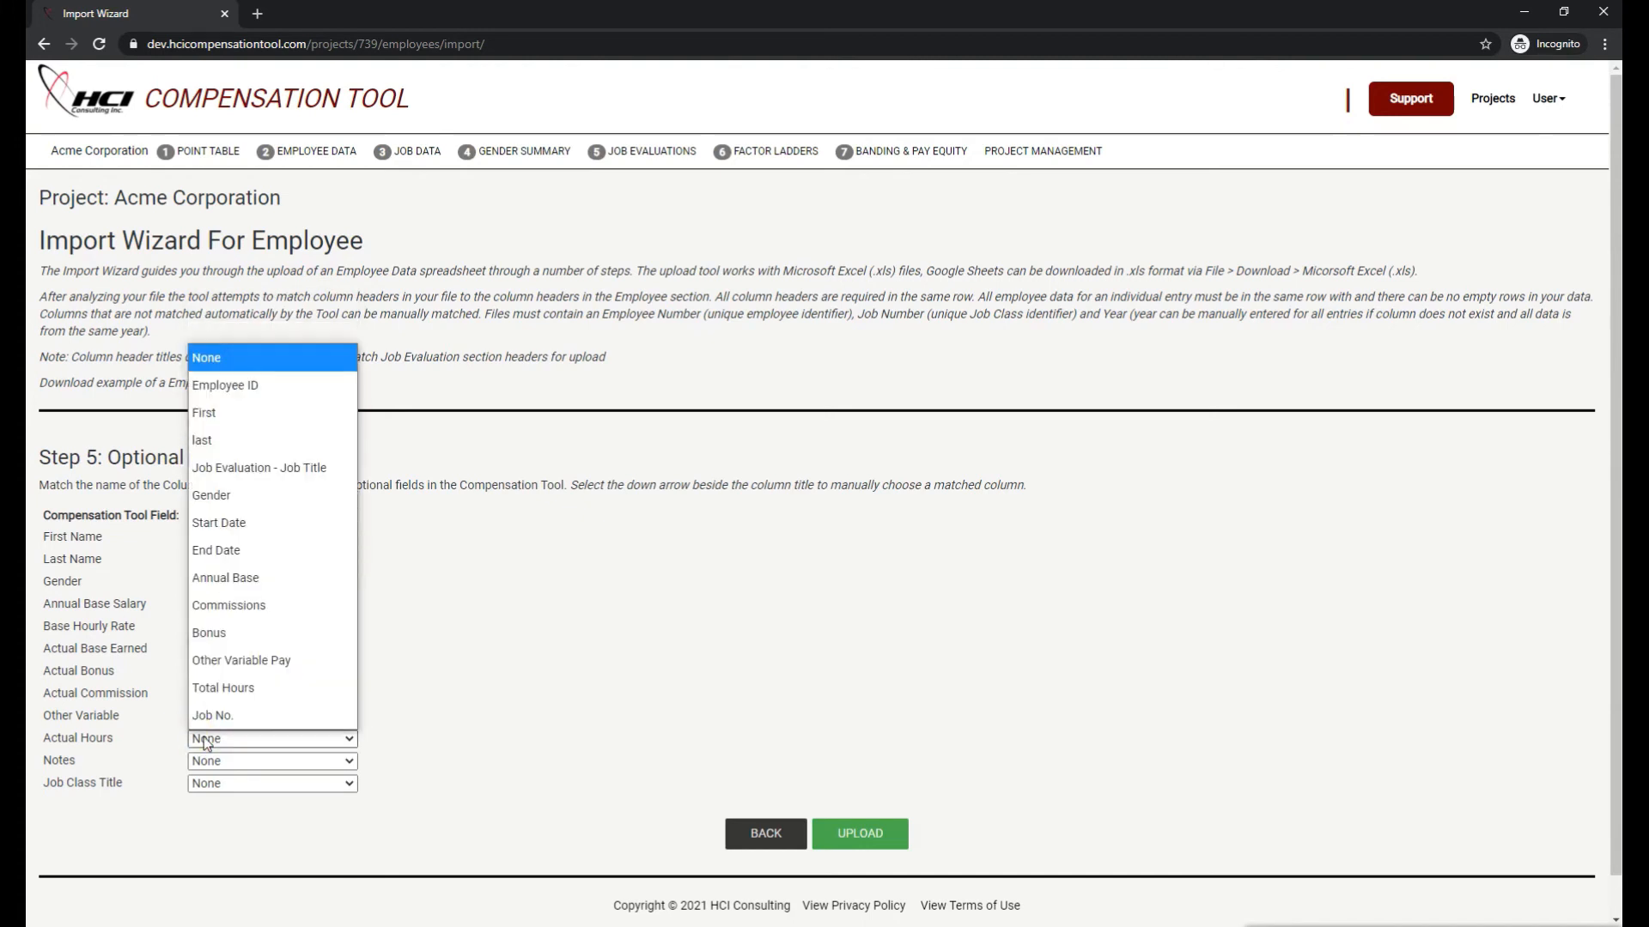
{"action": "left_click", "coordinate": [218, 688]}
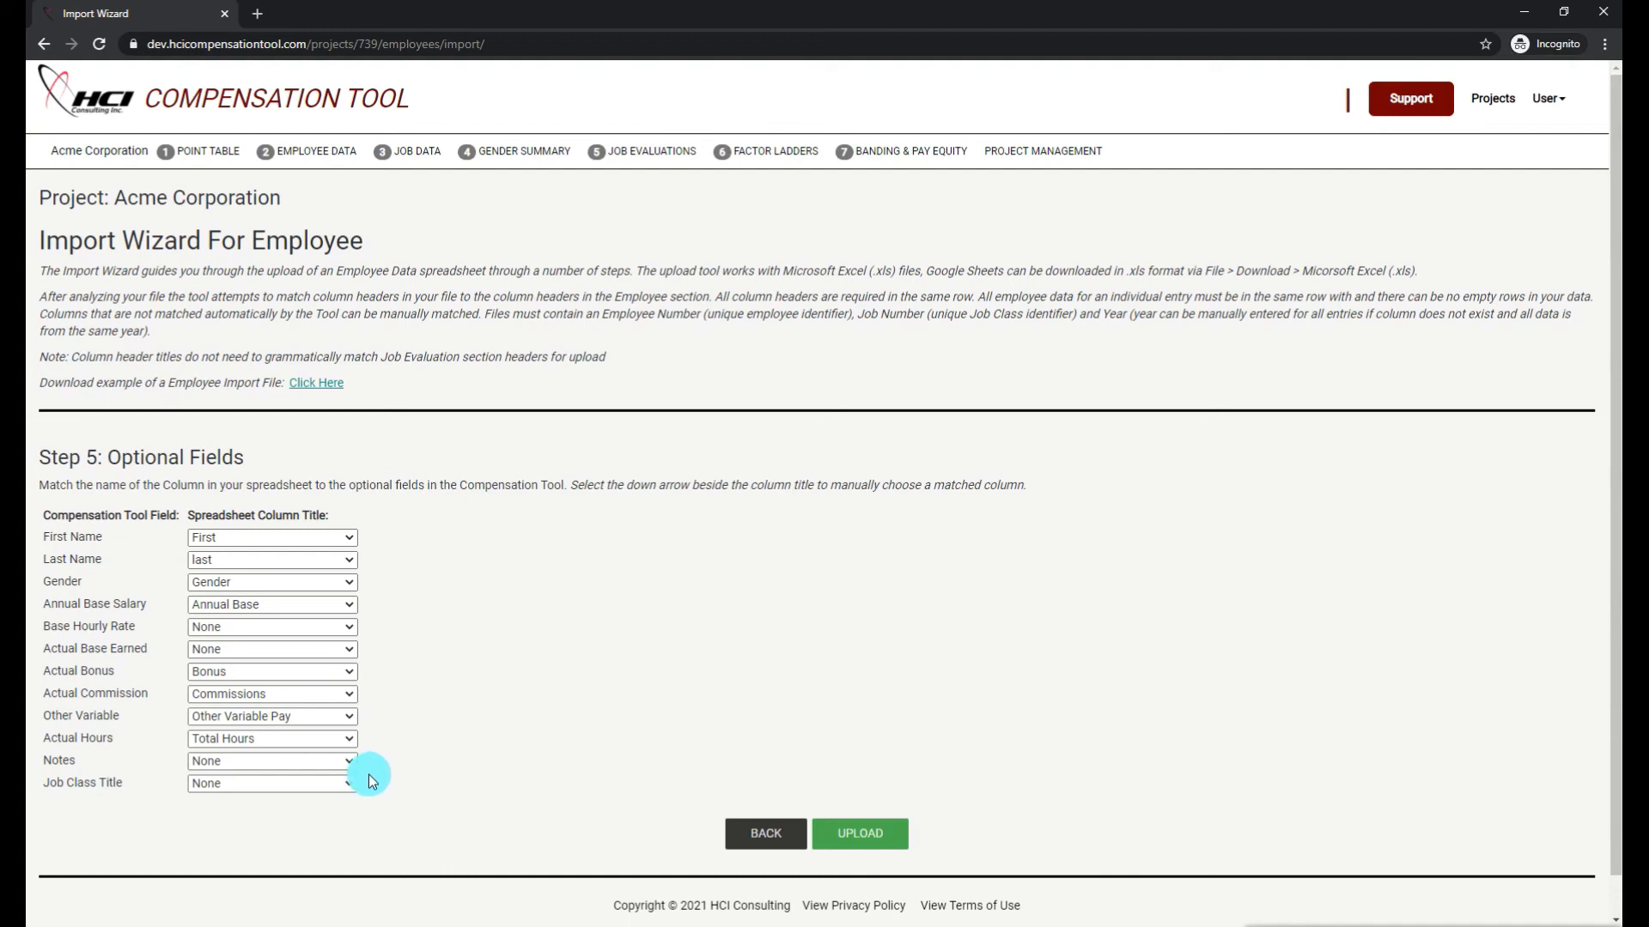
{"action": "left_click", "coordinate": [210, 764]}
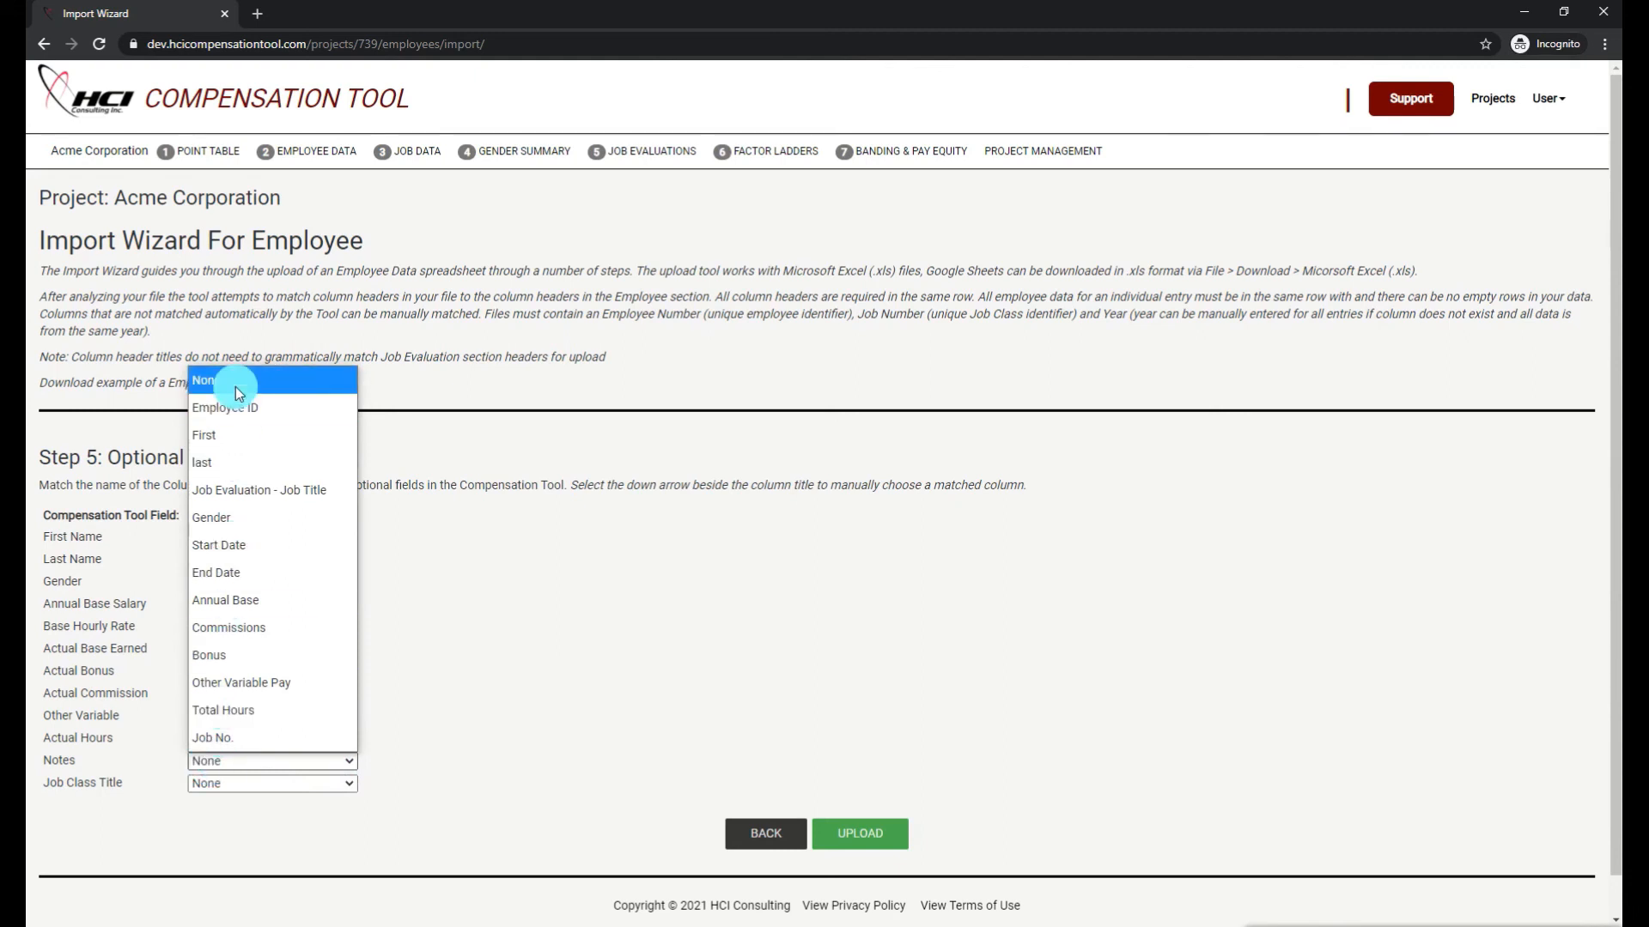
{"action": "left_click", "coordinate": [208, 767]}
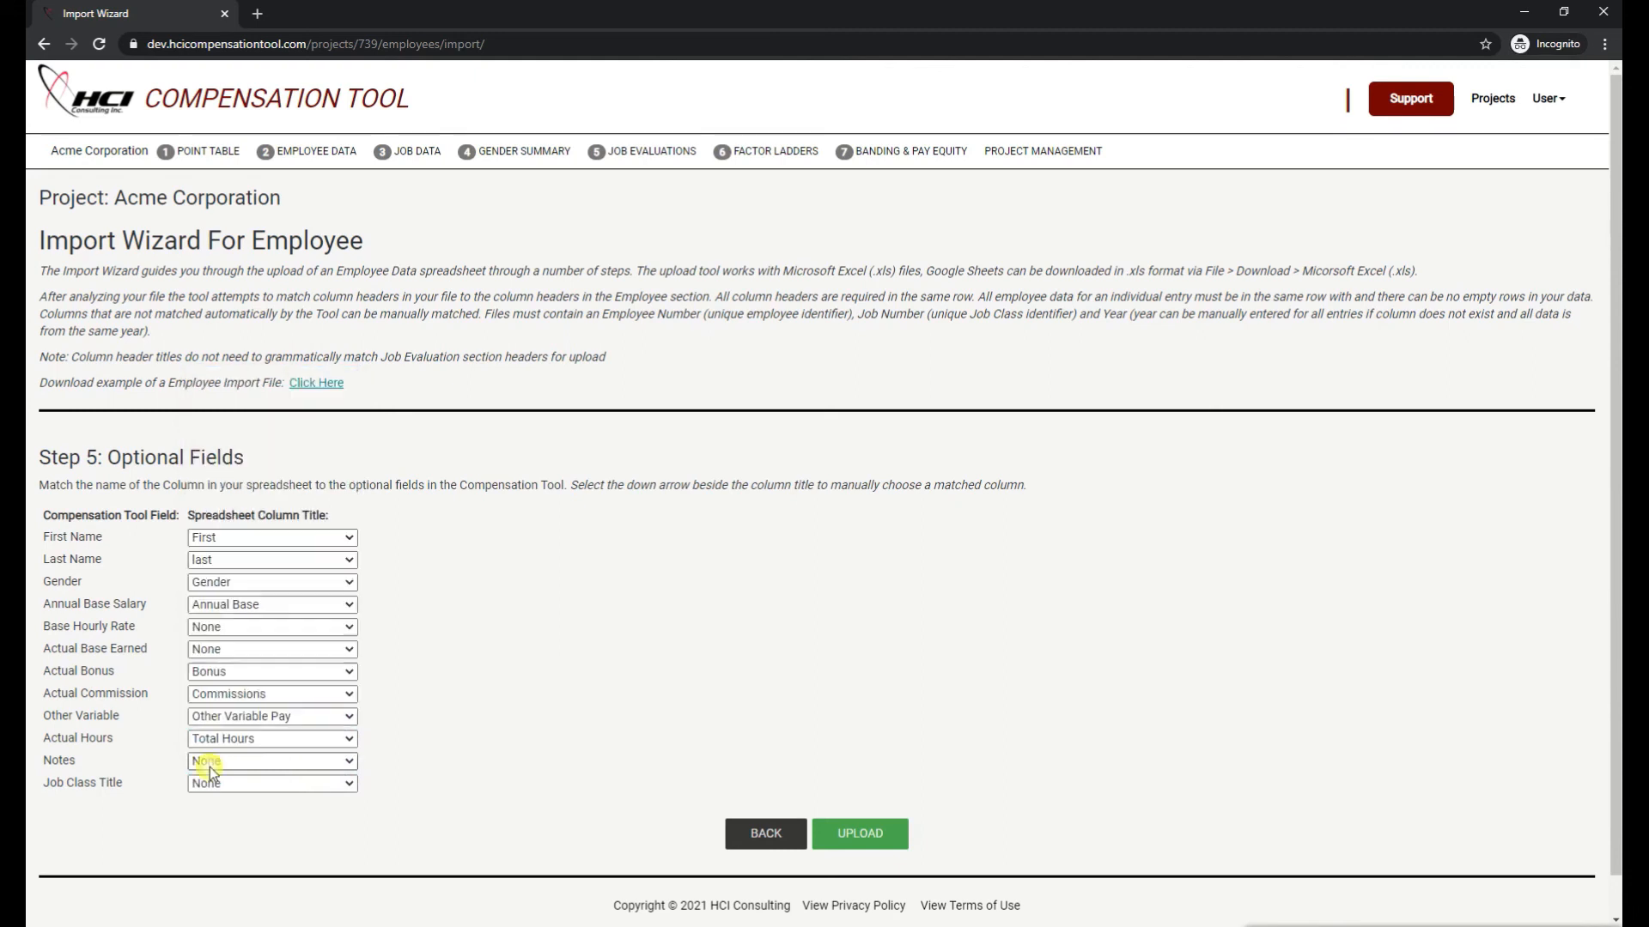
{"action": "left_click", "coordinate": [206, 783]}
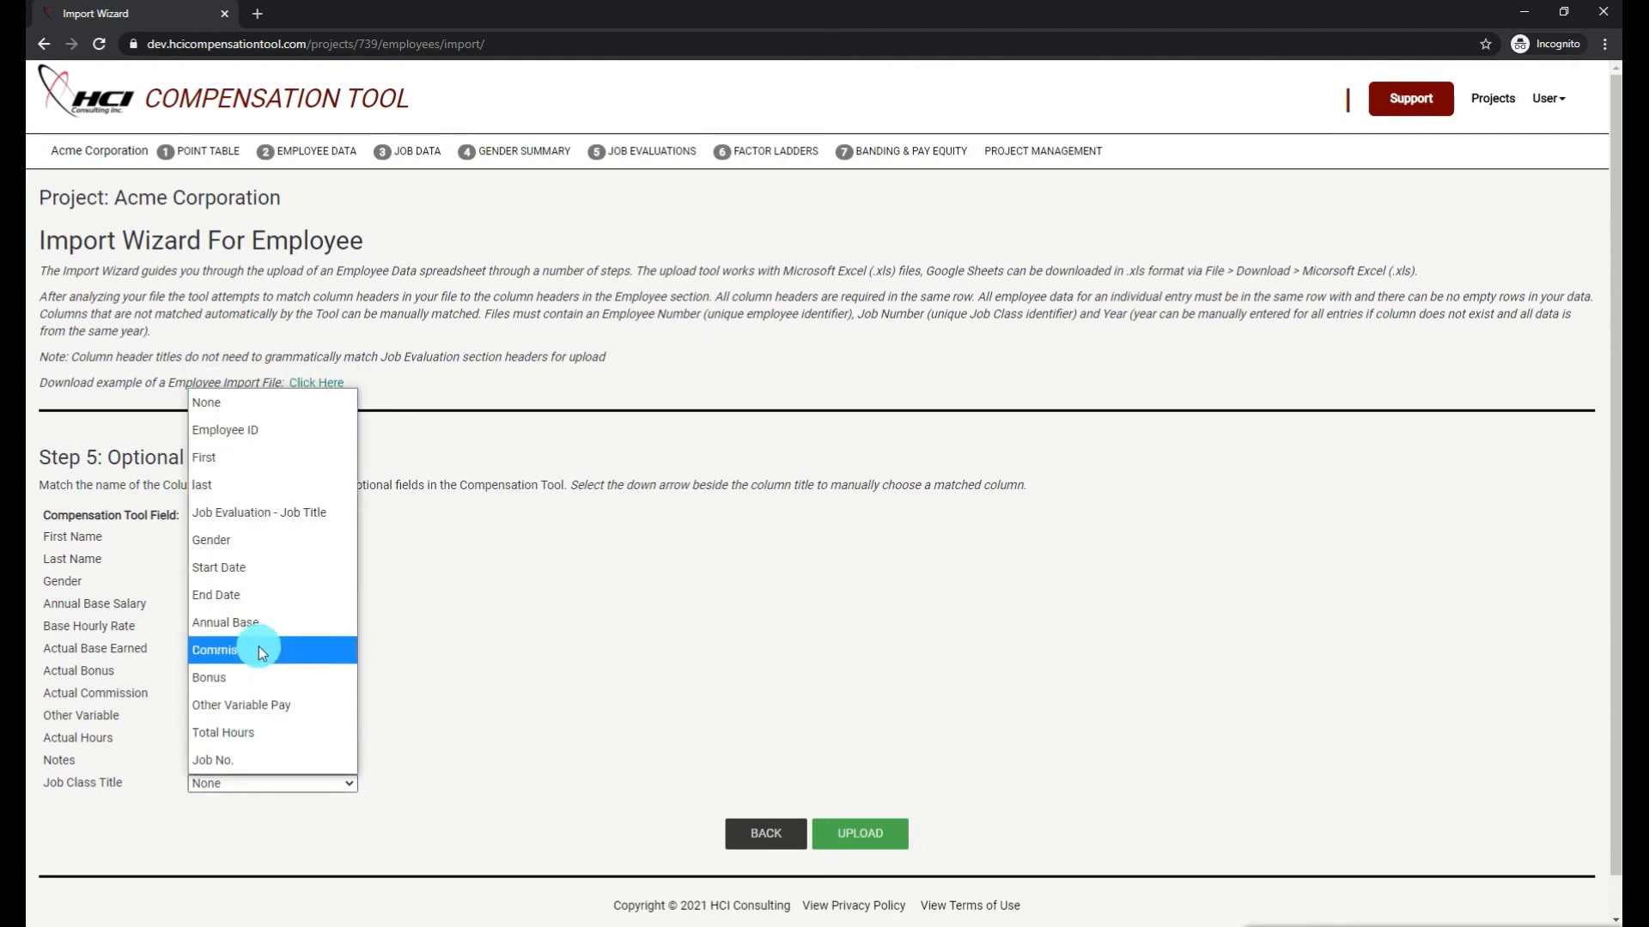
{"action": "left_click", "coordinate": [245, 512]}
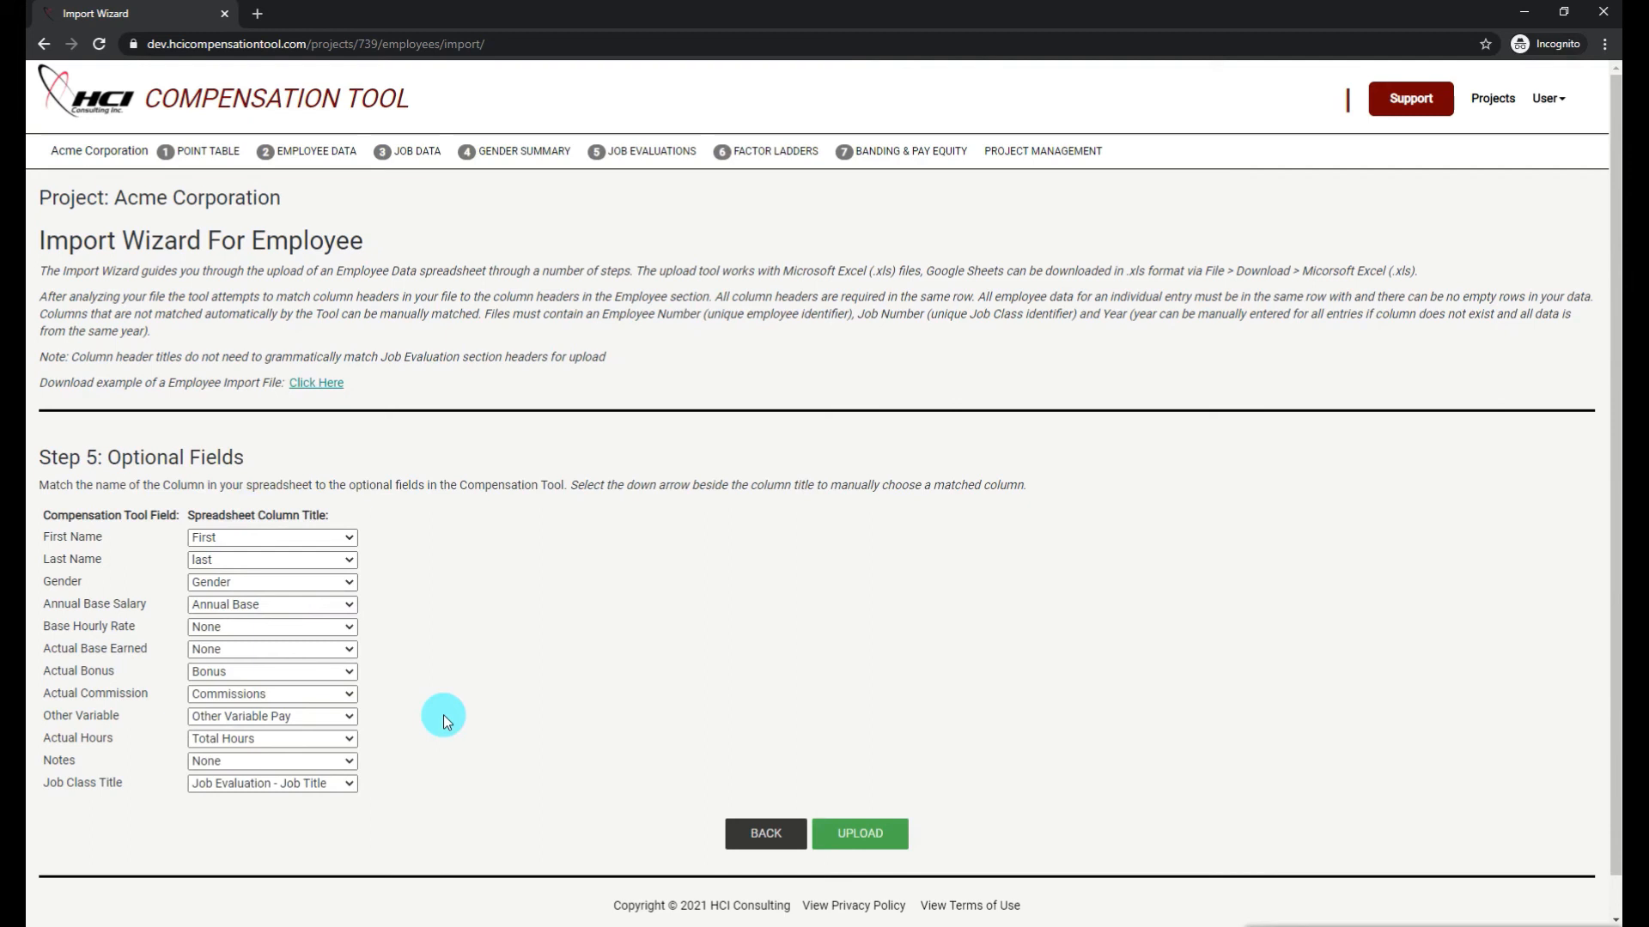
Step: Check the Job Class Title match and upload the employee data with the matched fields
{"action": "left_click", "coordinate": [265, 785]}
{"action": "left_click", "coordinate": [264, 785]}
{"action": "left_click", "coordinate": [861, 842]}
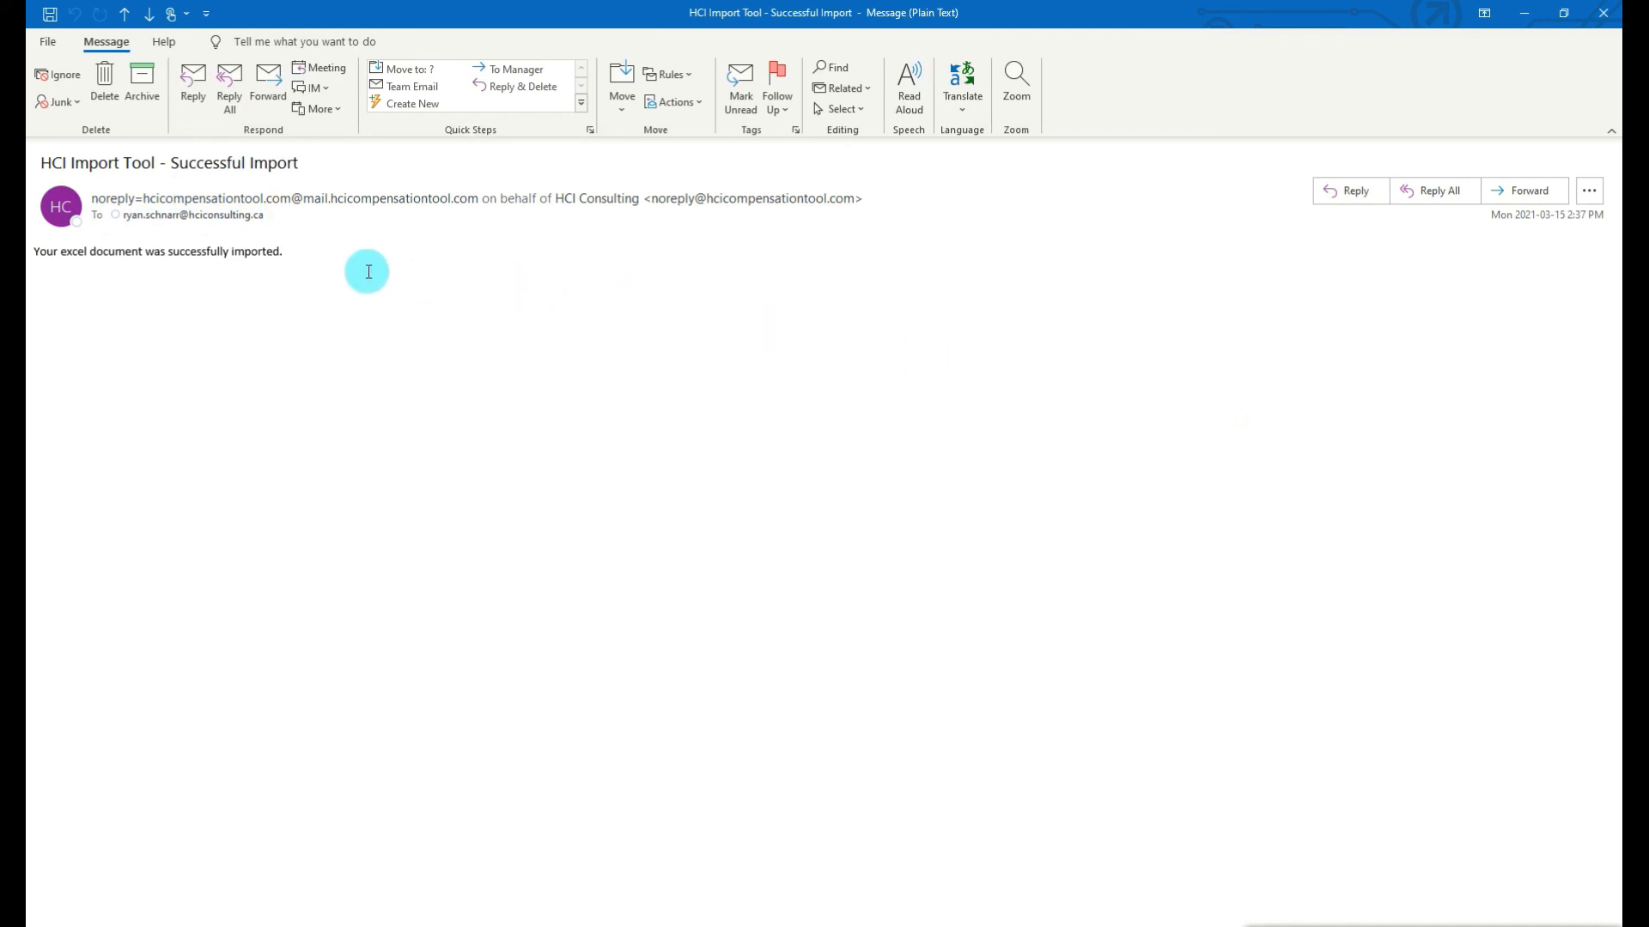
Step: Minimize the import notification e-mail and look through the imported rows in the Employee Data table of the compensation tool
{"action": "left_click", "coordinate": [1526, 13]}
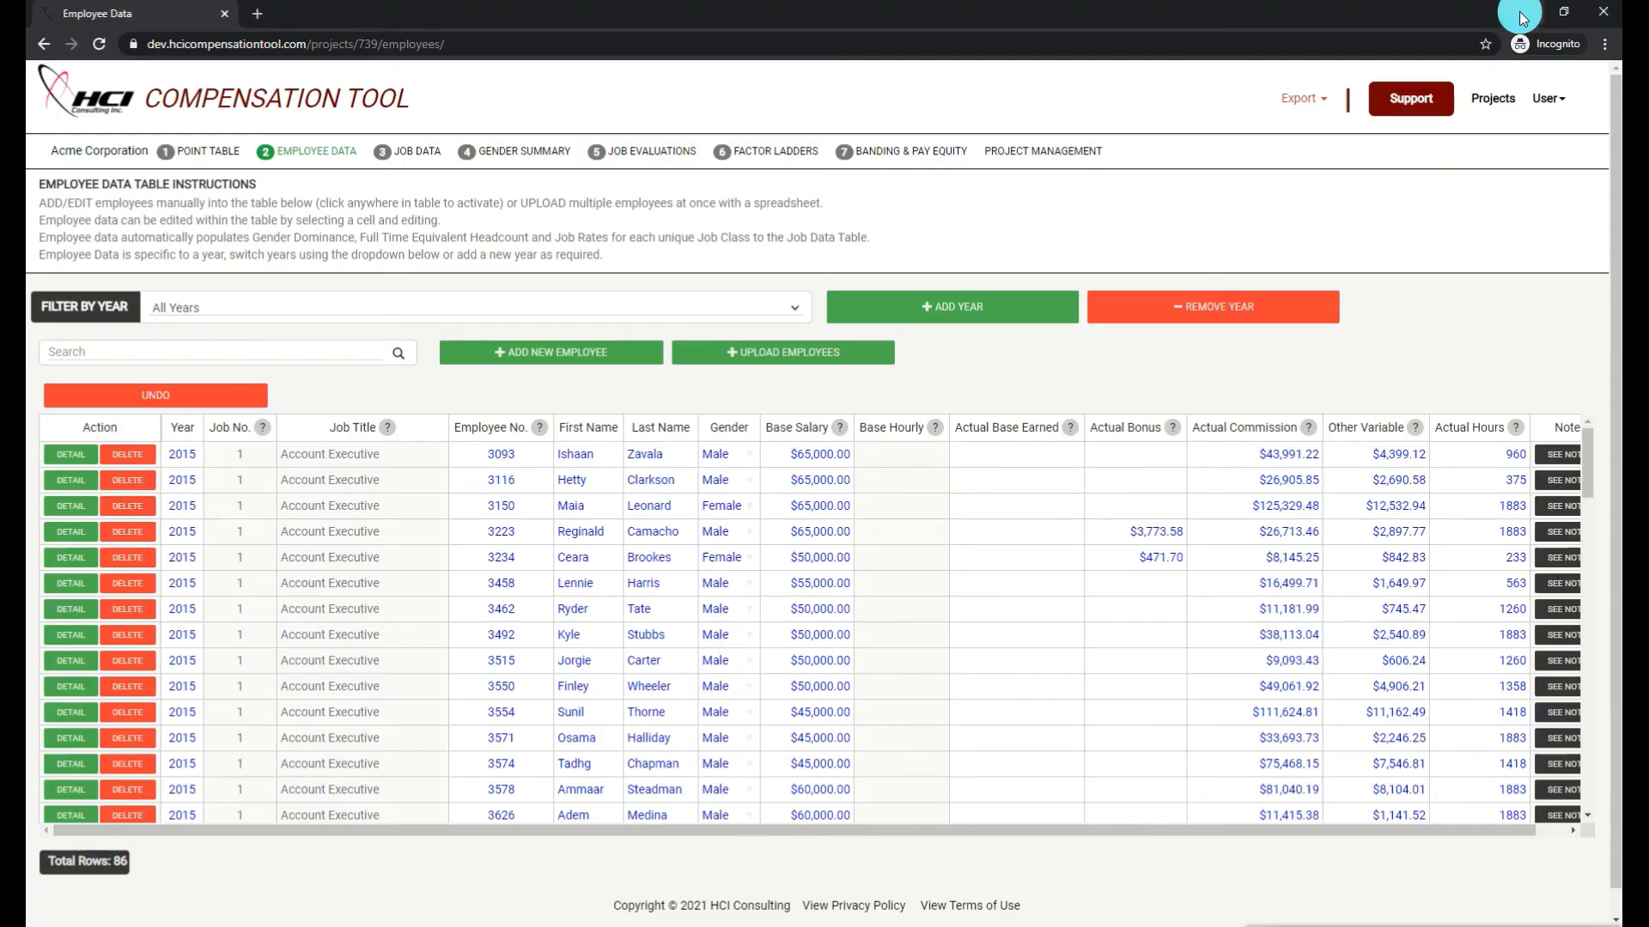
{"action": "scroll", "coordinate": [455, 541], "scroll_direction": "down", "scroll_amount": 1}
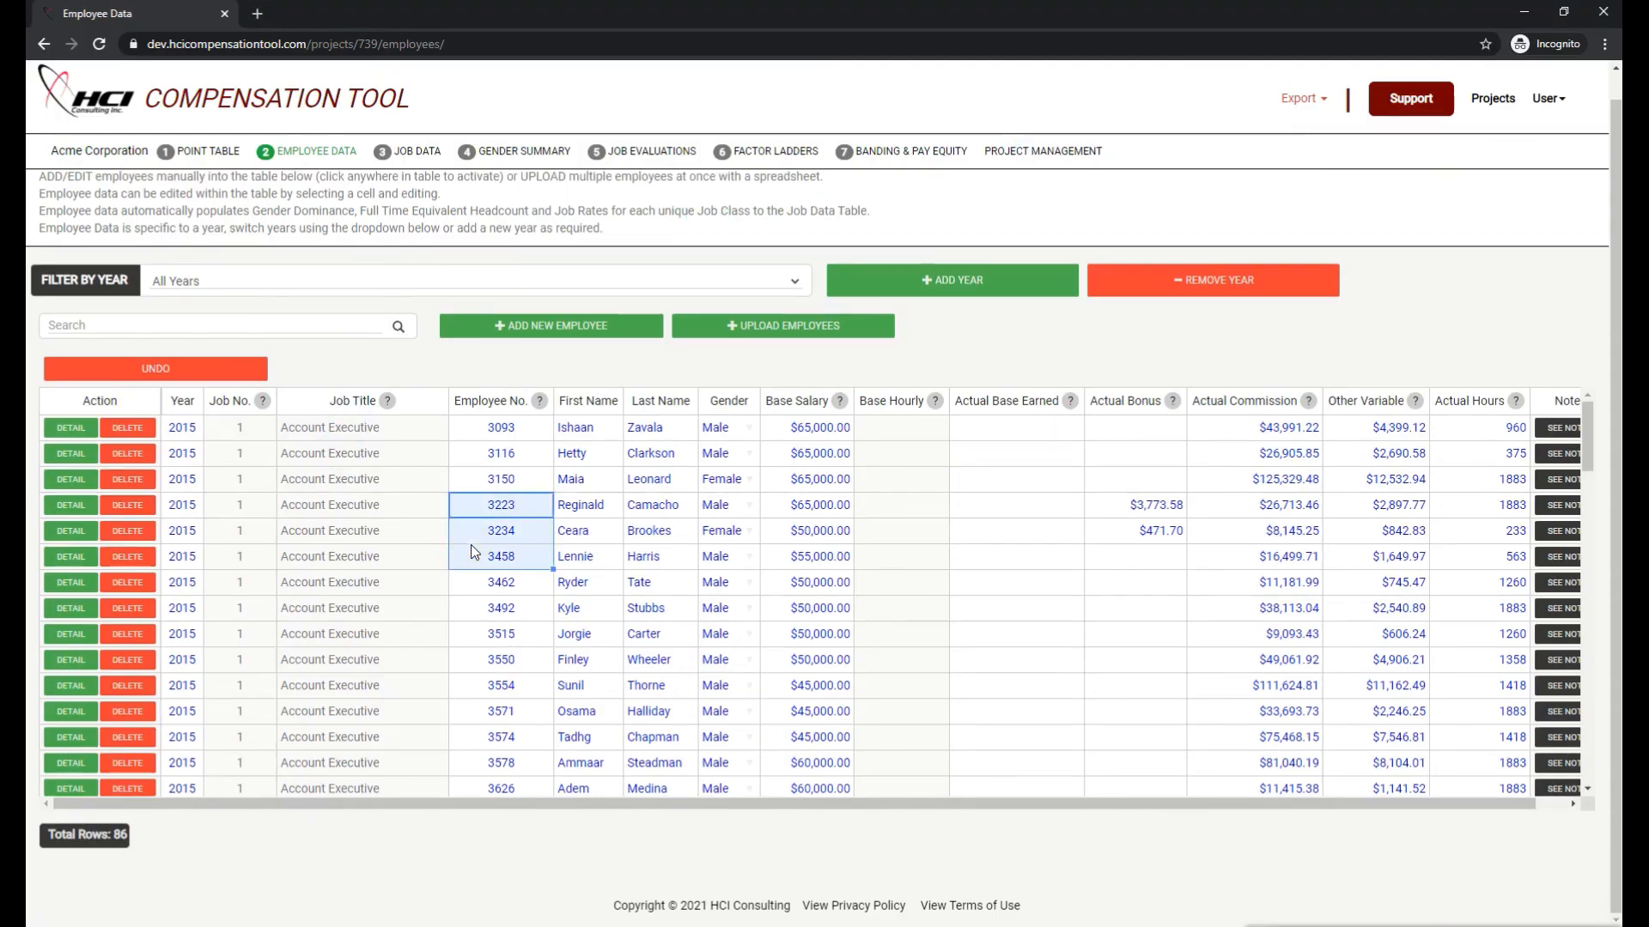
{"action": "scroll", "coordinate": [455, 525], "scroll_direction": "down", "scroll_amount": 2}
{"action": "scroll", "coordinate": [455, 522], "scroll_direction": "down", "scroll_amount": 15}
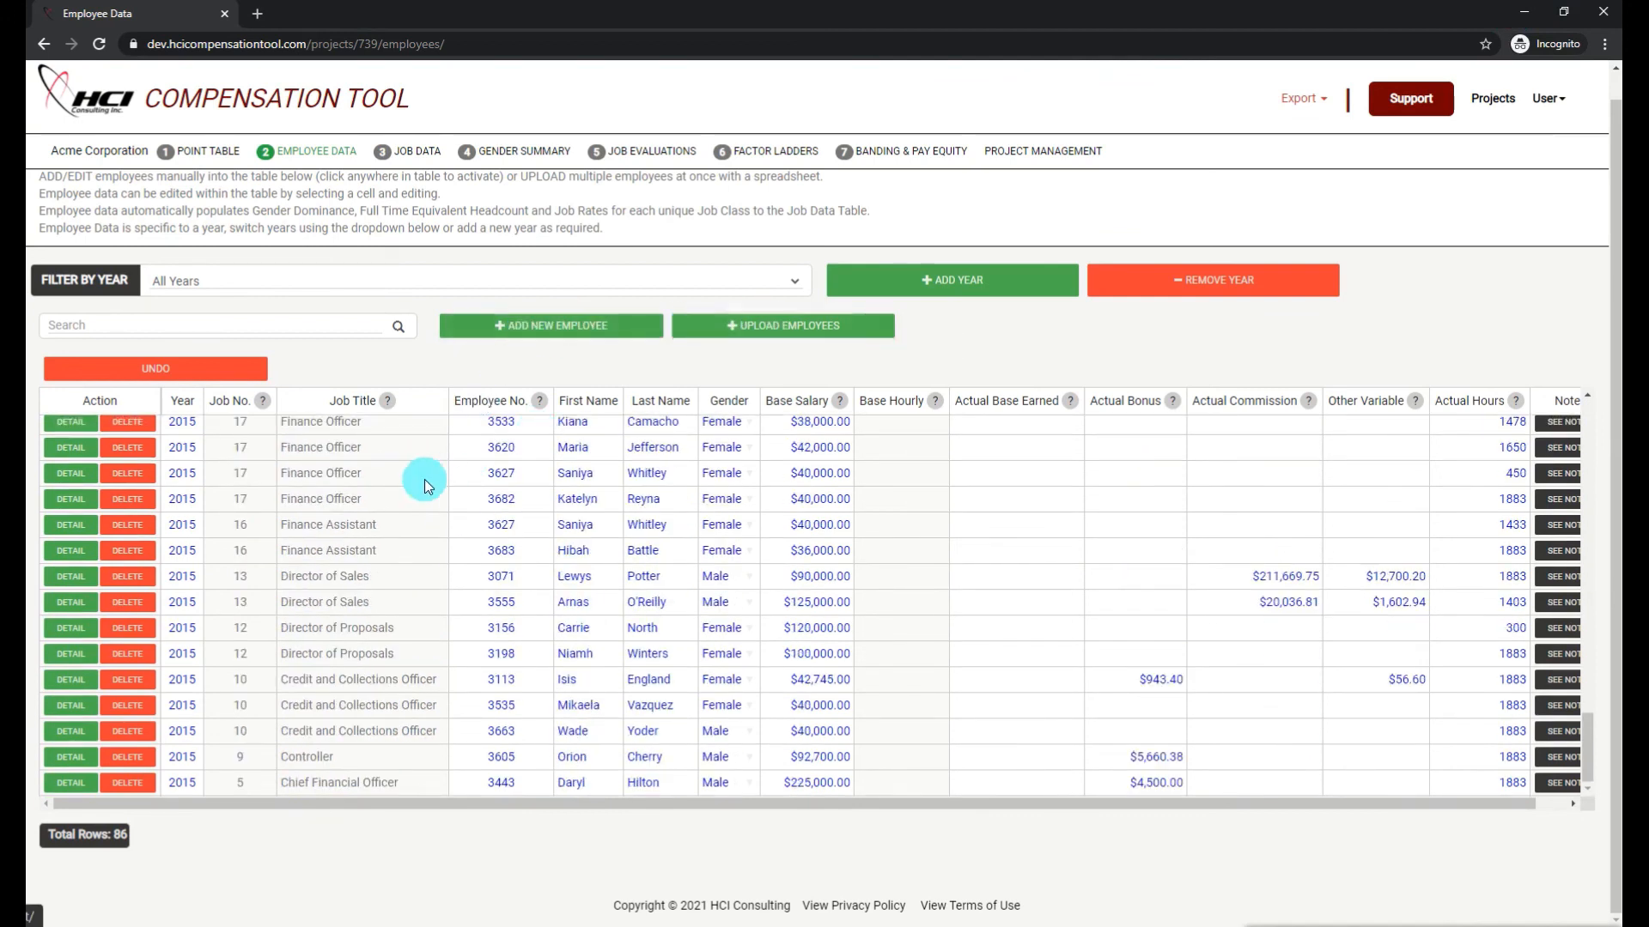
{"action": "scroll", "coordinate": [369, 502], "scroll_direction": "up", "scroll_amount": 10}
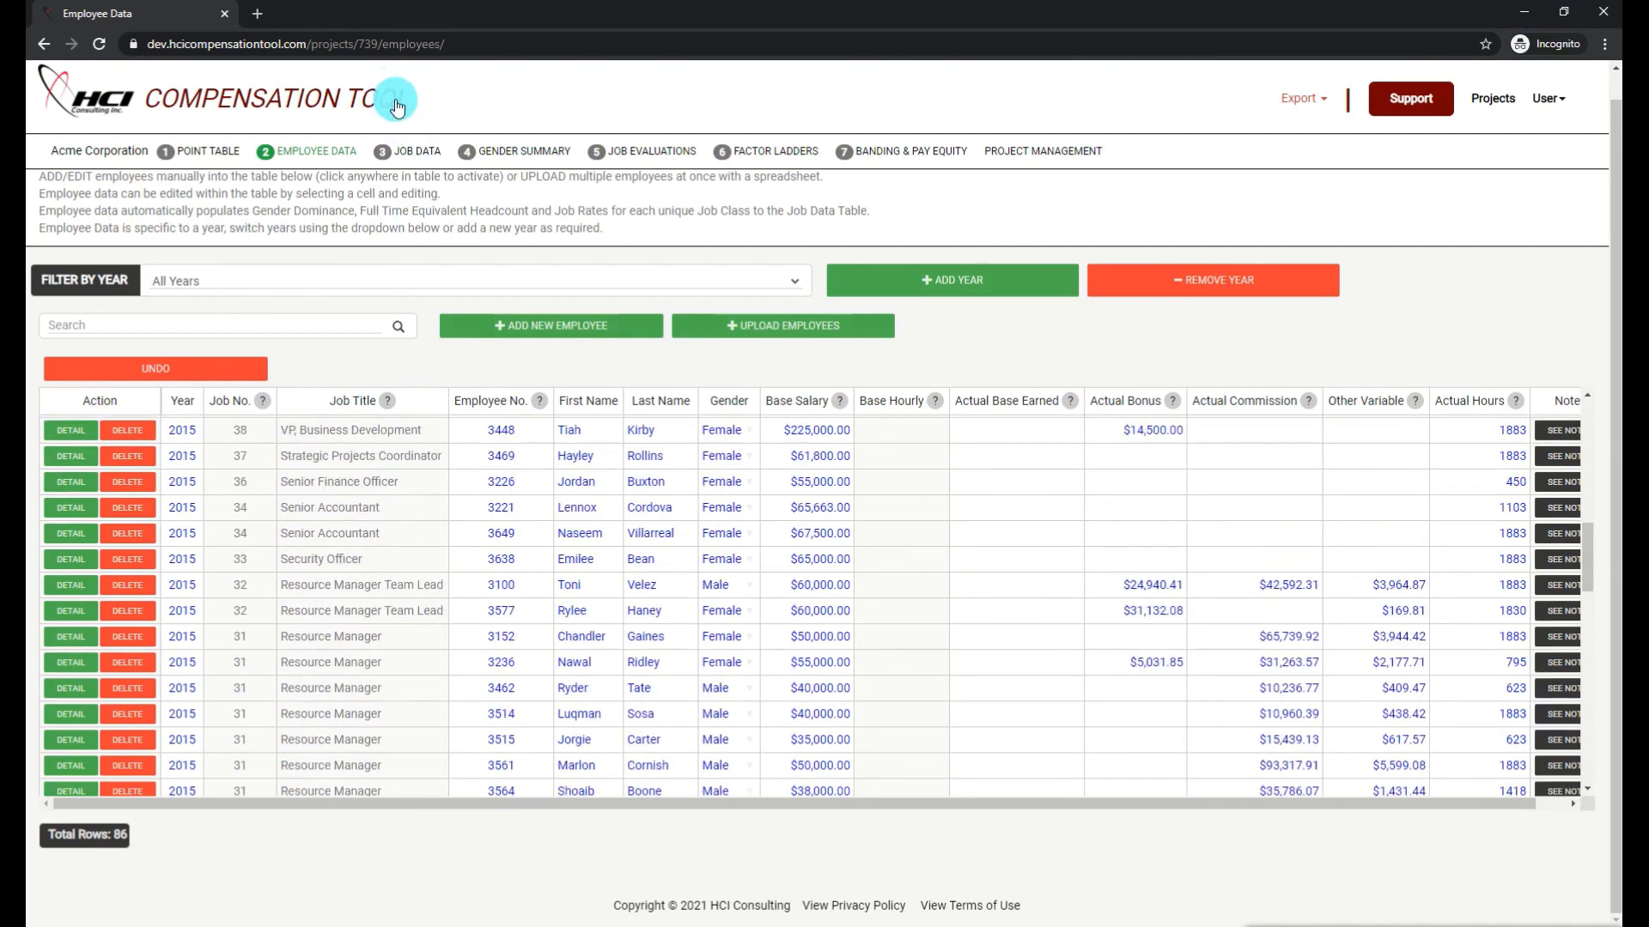
Step: Open the Job Data section and look through the populated job classes and their rates
{"action": "left_click", "coordinate": [415, 155]}
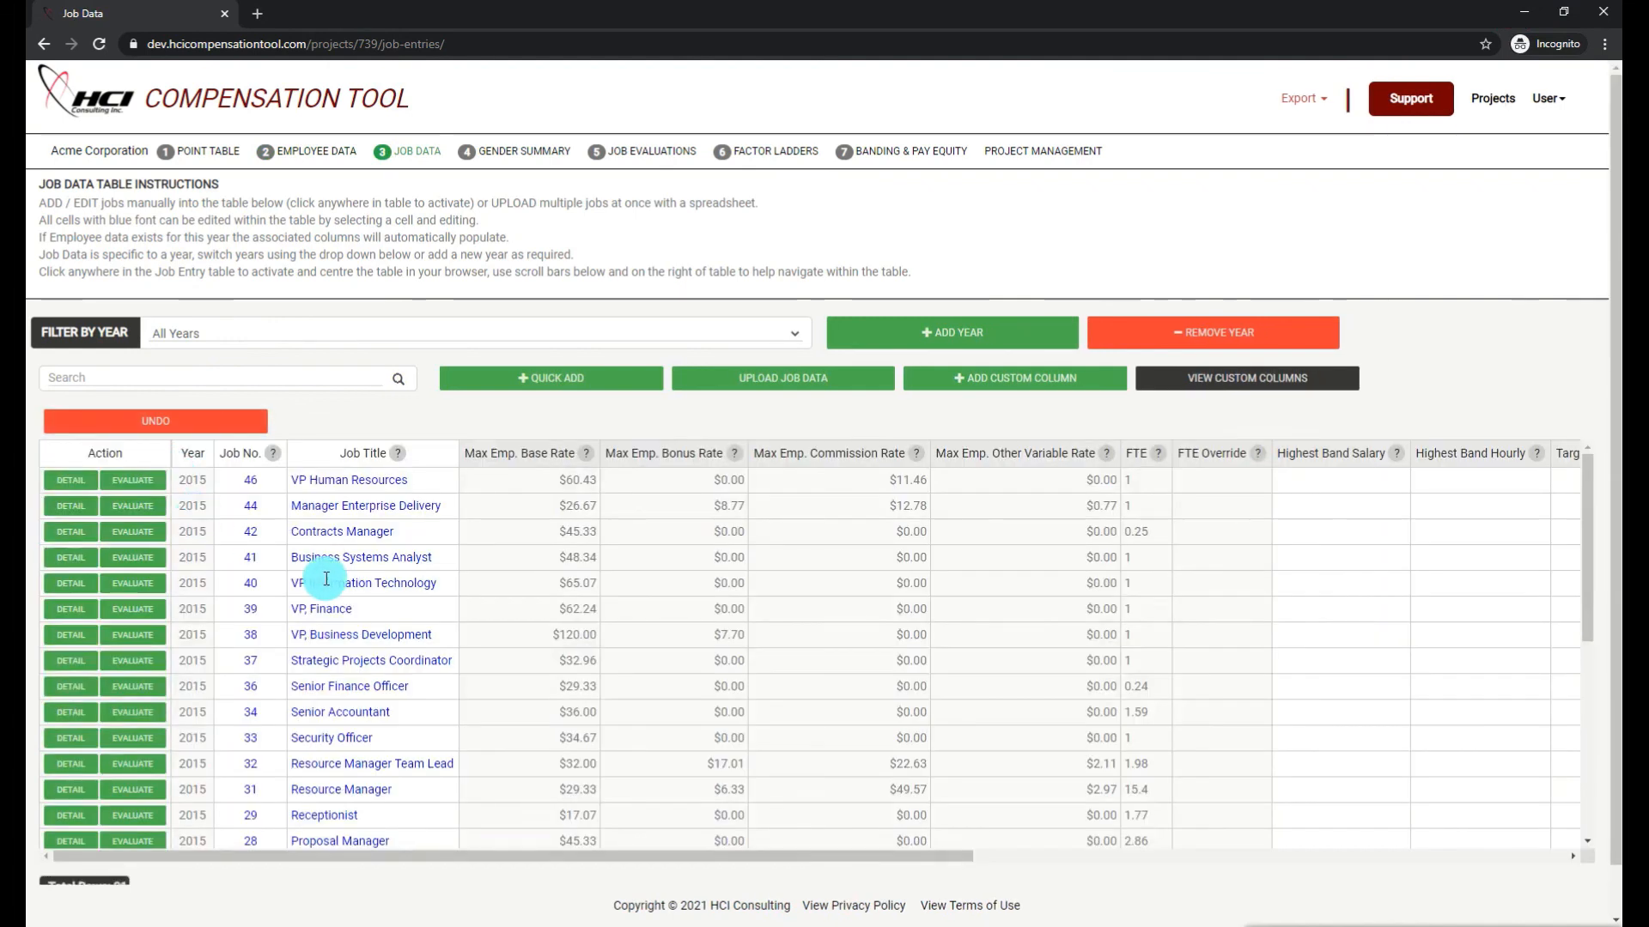
{"action": "scroll", "coordinate": [328, 580], "scroll_direction": "down", "scroll_amount": 5}
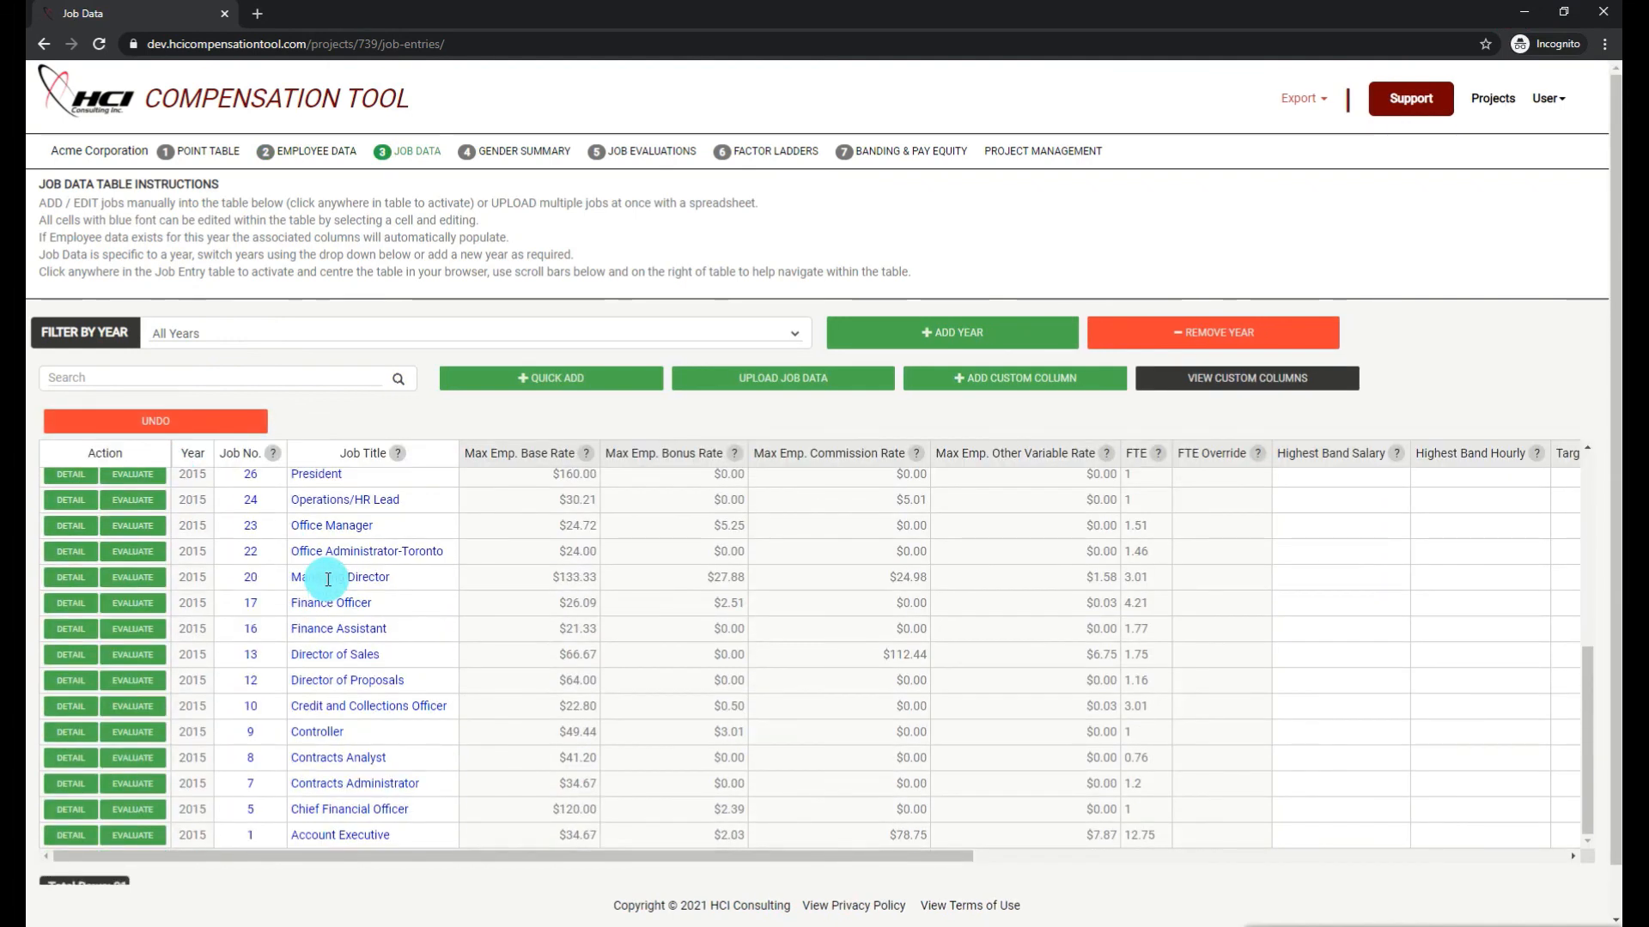
{"action": "scroll", "coordinate": [329, 579], "scroll_direction": "up", "scroll_amount": 5}
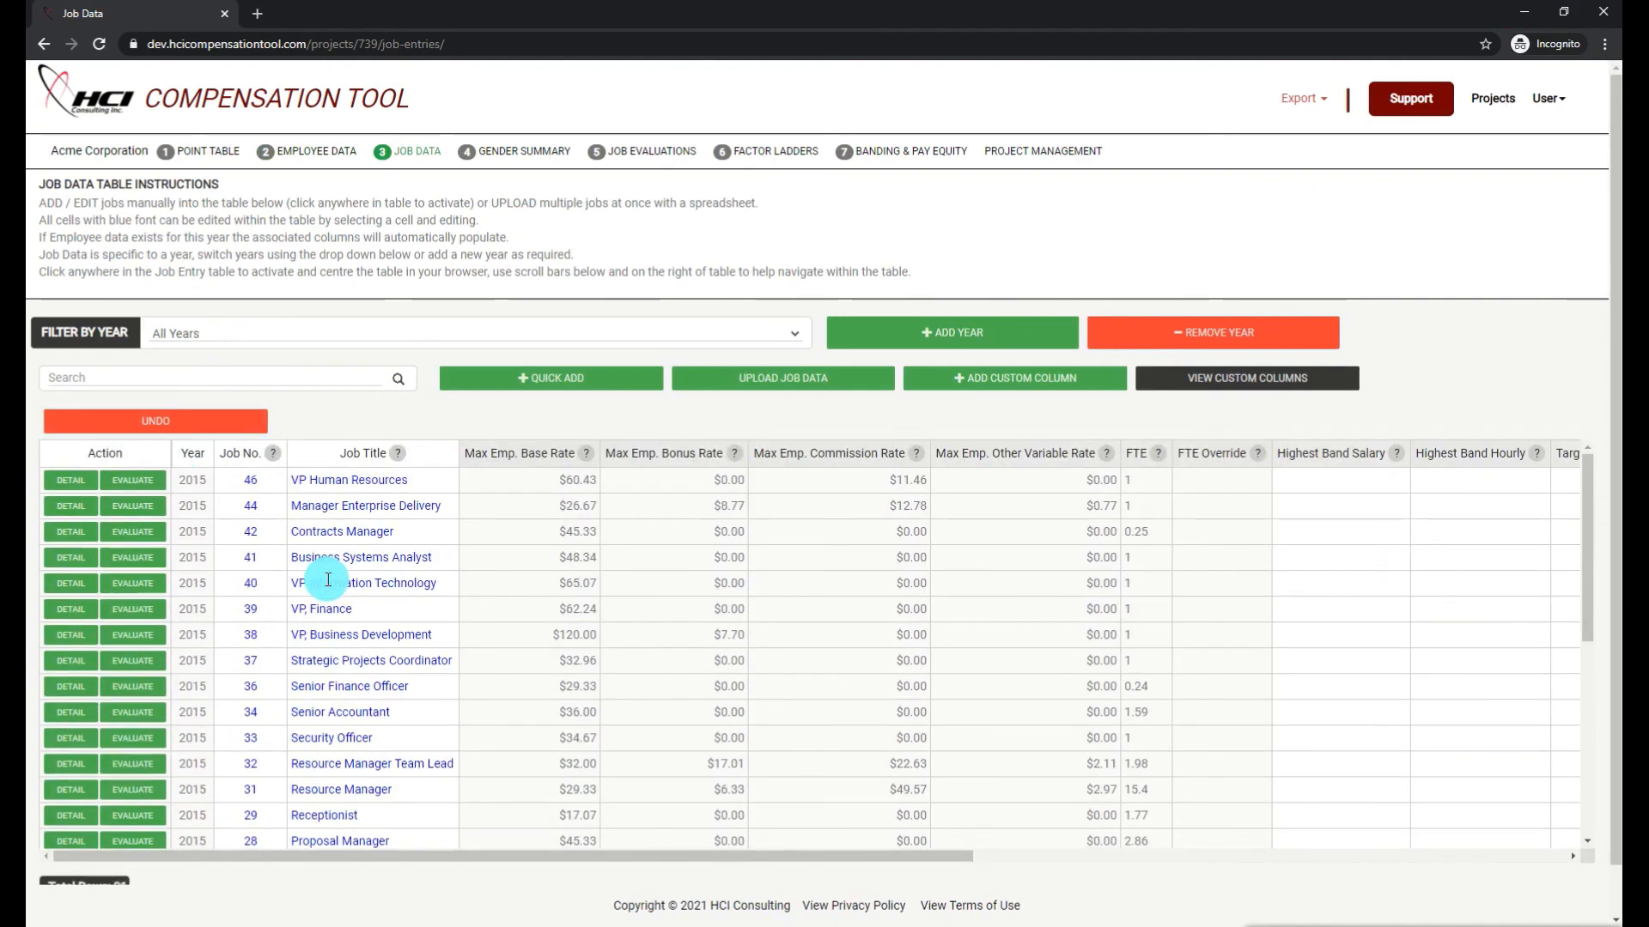
Step: View the Gender Summary table, then open Job Evaluations and examine the factor columns for the listed jobs
{"action": "left_click", "coordinate": [532, 152]}
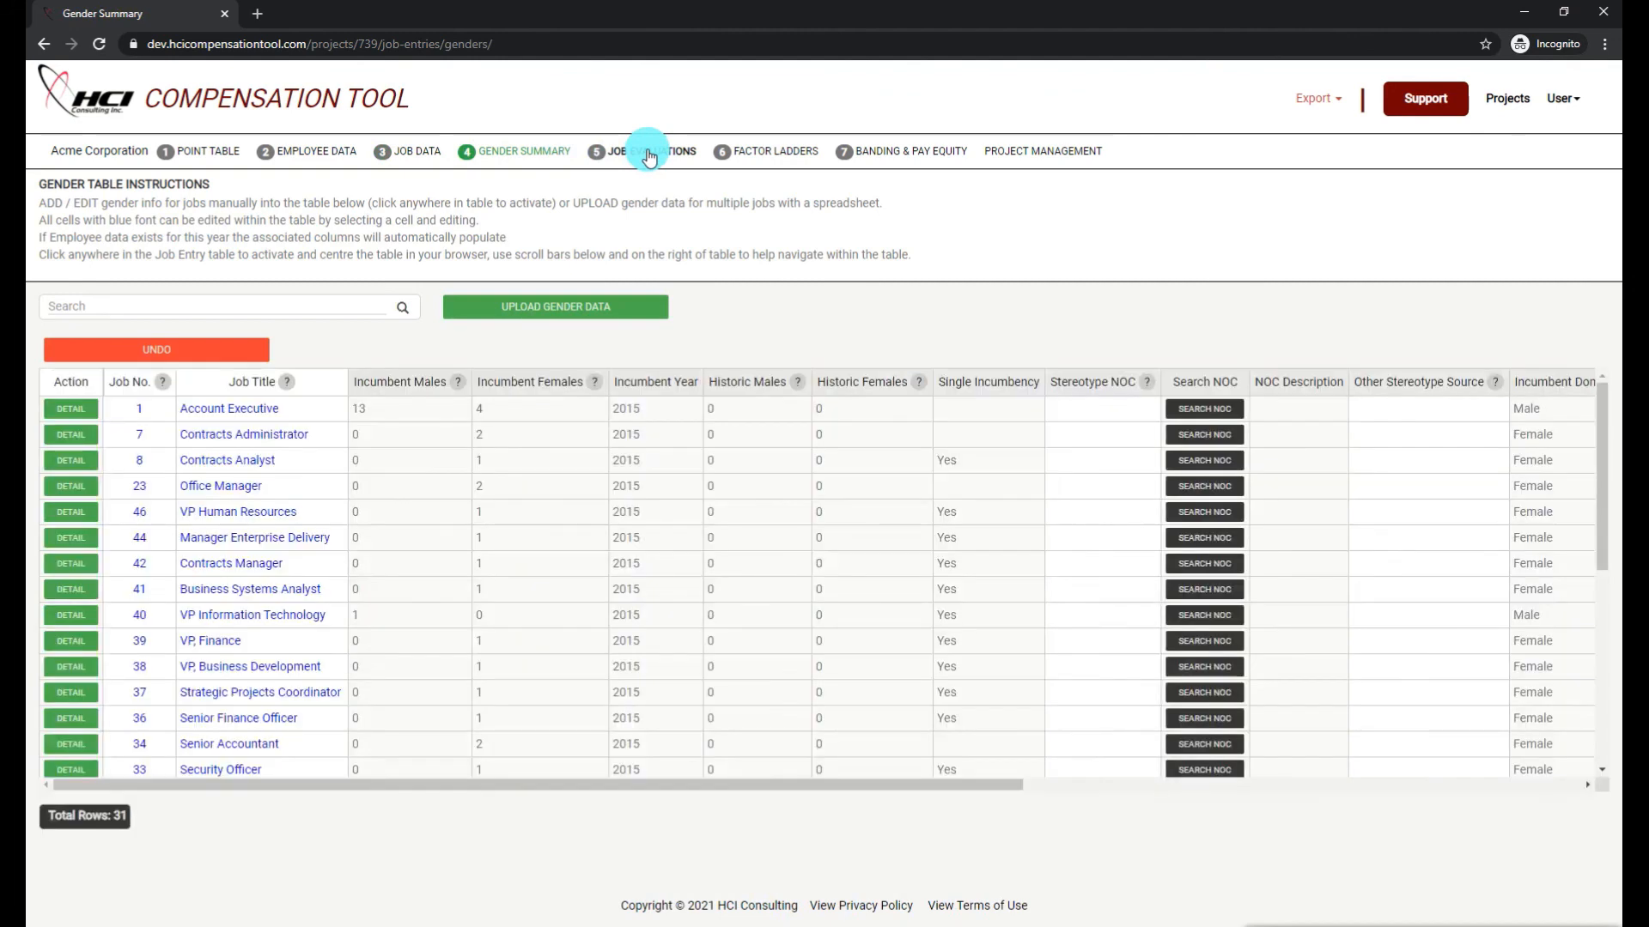
{"action": "left_click", "coordinate": [649, 154]}
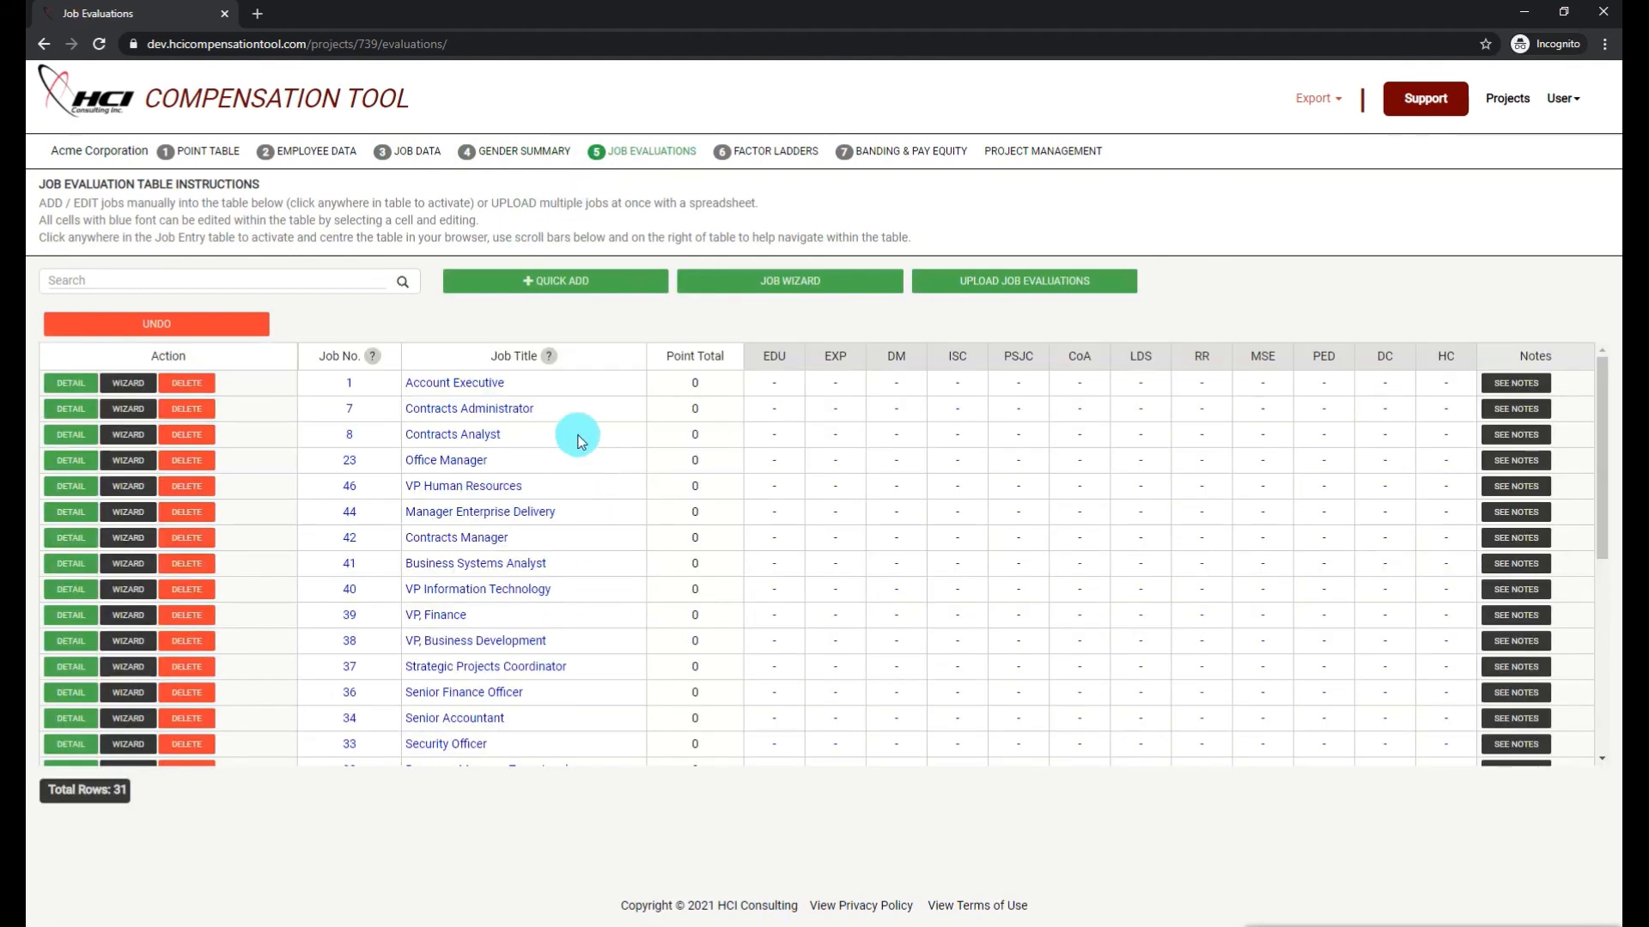
{"action": "left_click", "coordinate": [783, 411]}
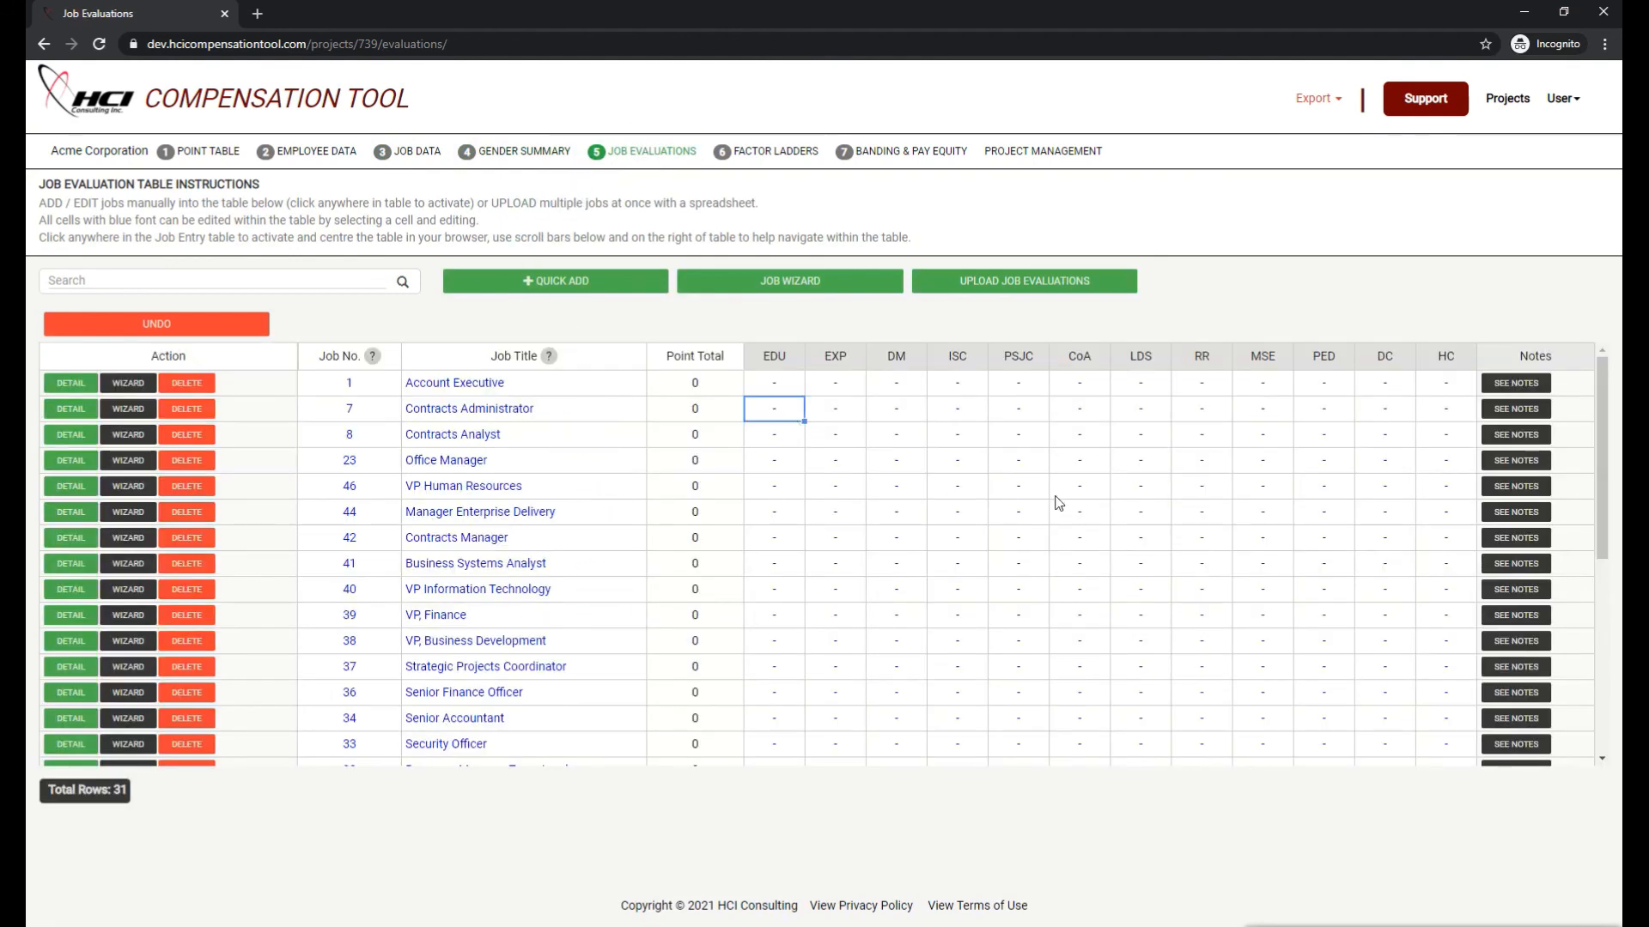
{"action": "left_click_drag", "start_coordinate": [1059, 504], "coordinate": [1200, 563]}
Step: Open Project Management and examine the Employee Data entry under Upload - Save State with its restore option
{"action": "left_click", "coordinate": [1028, 155]}
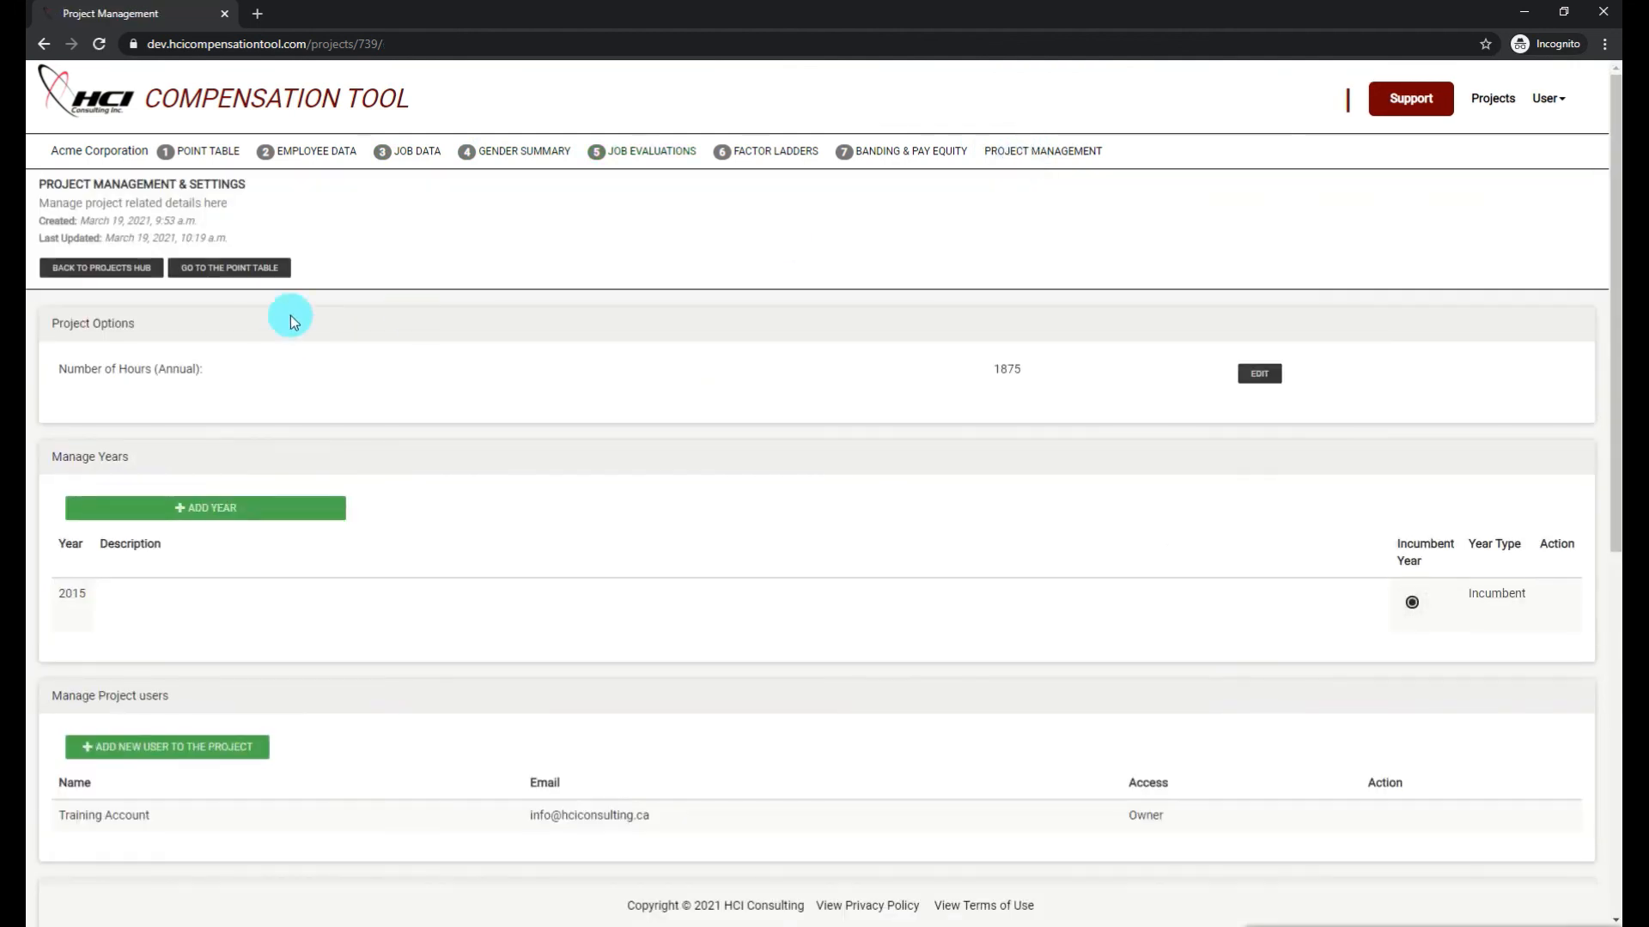
{"action": "scroll", "coordinate": [290, 316], "scroll_direction": "down", "scroll_amount": 7}
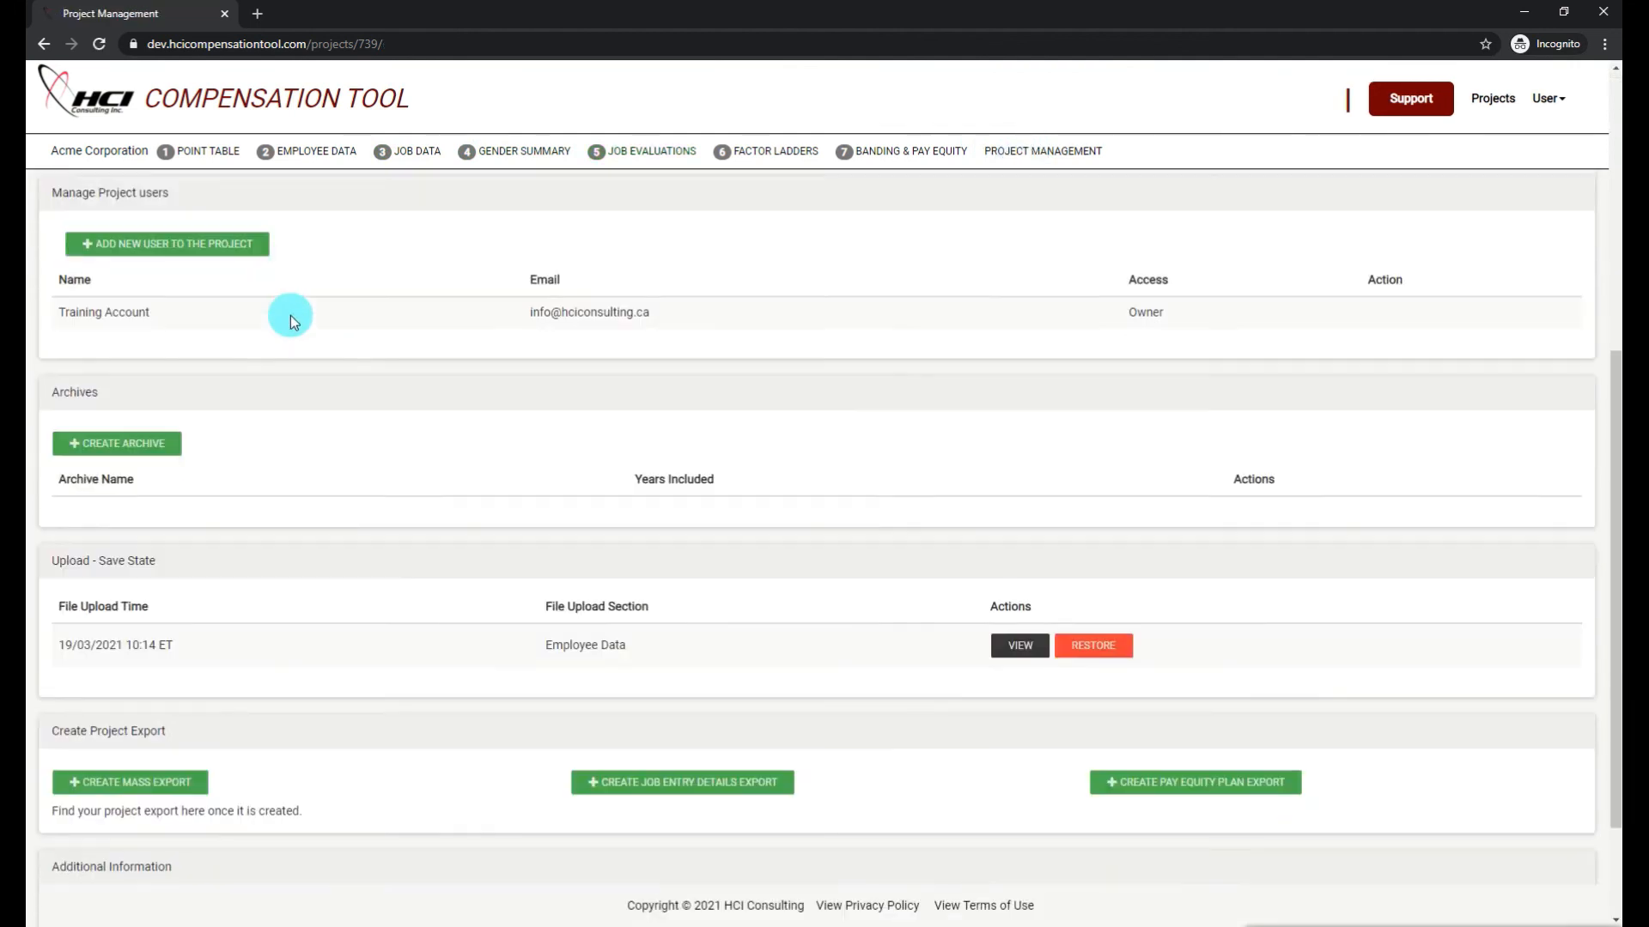
{"action": "scroll", "coordinate": [290, 316], "scroll_direction": "down", "scroll_amount": 1}
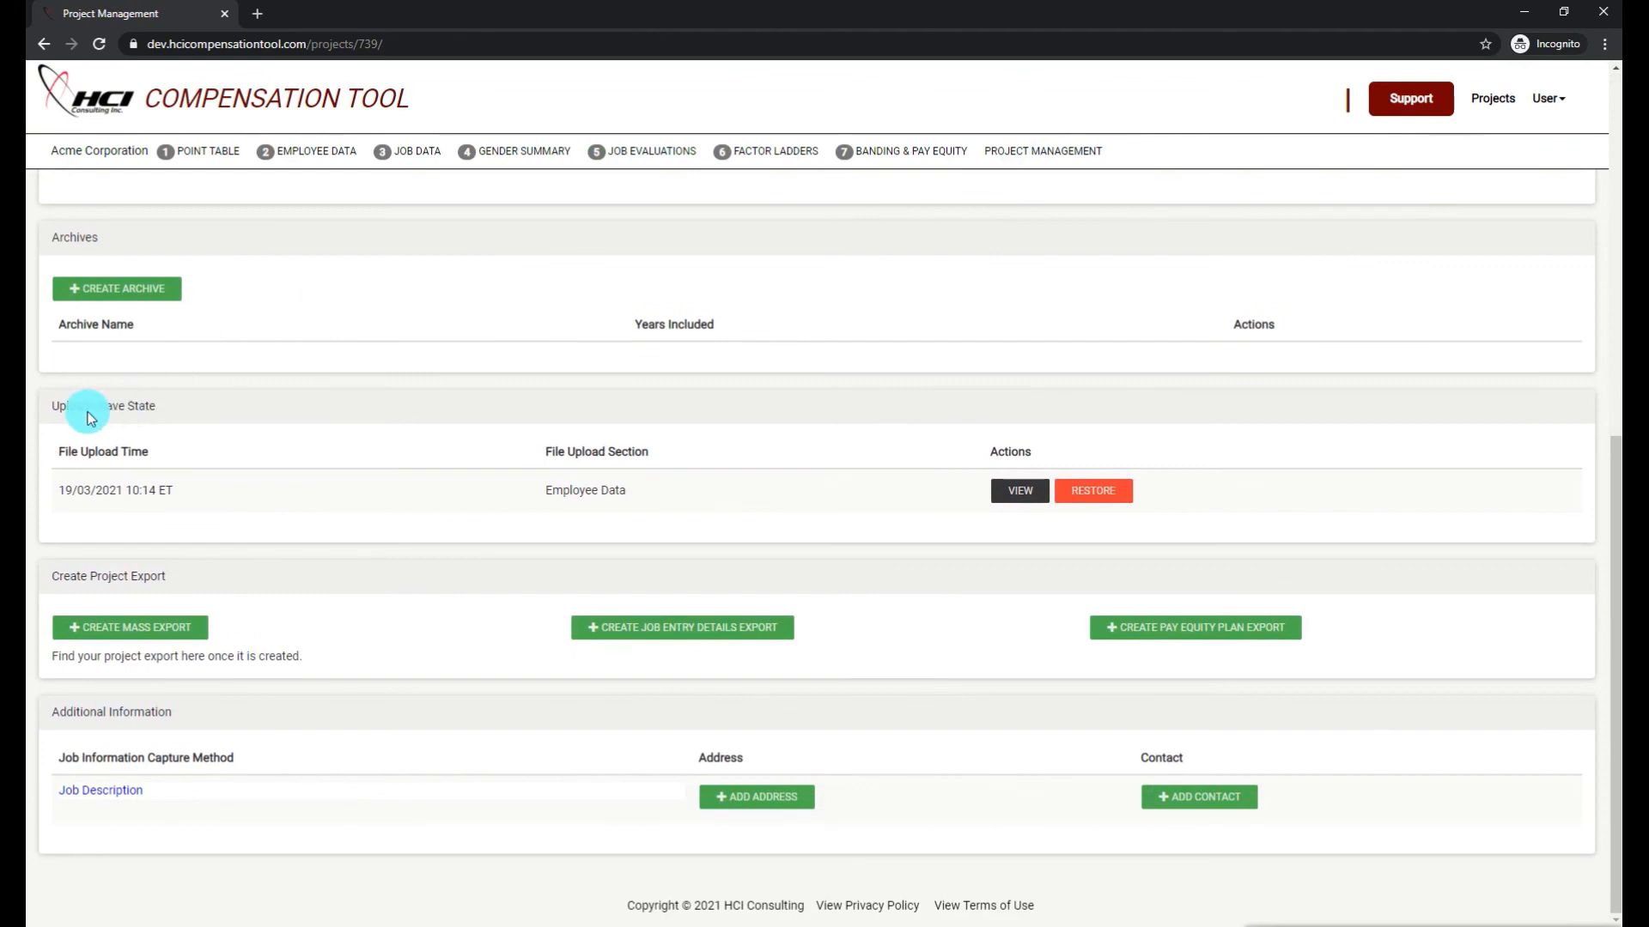
{"action": "left_click_drag", "start_coordinate": [49, 406], "coordinate": [168, 410]}
{"action": "left_click_drag", "start_coordinate": [66, 489], "coordinate": [739, 503]}
{"action": "left_click", "coordinate": [1096, 491]}
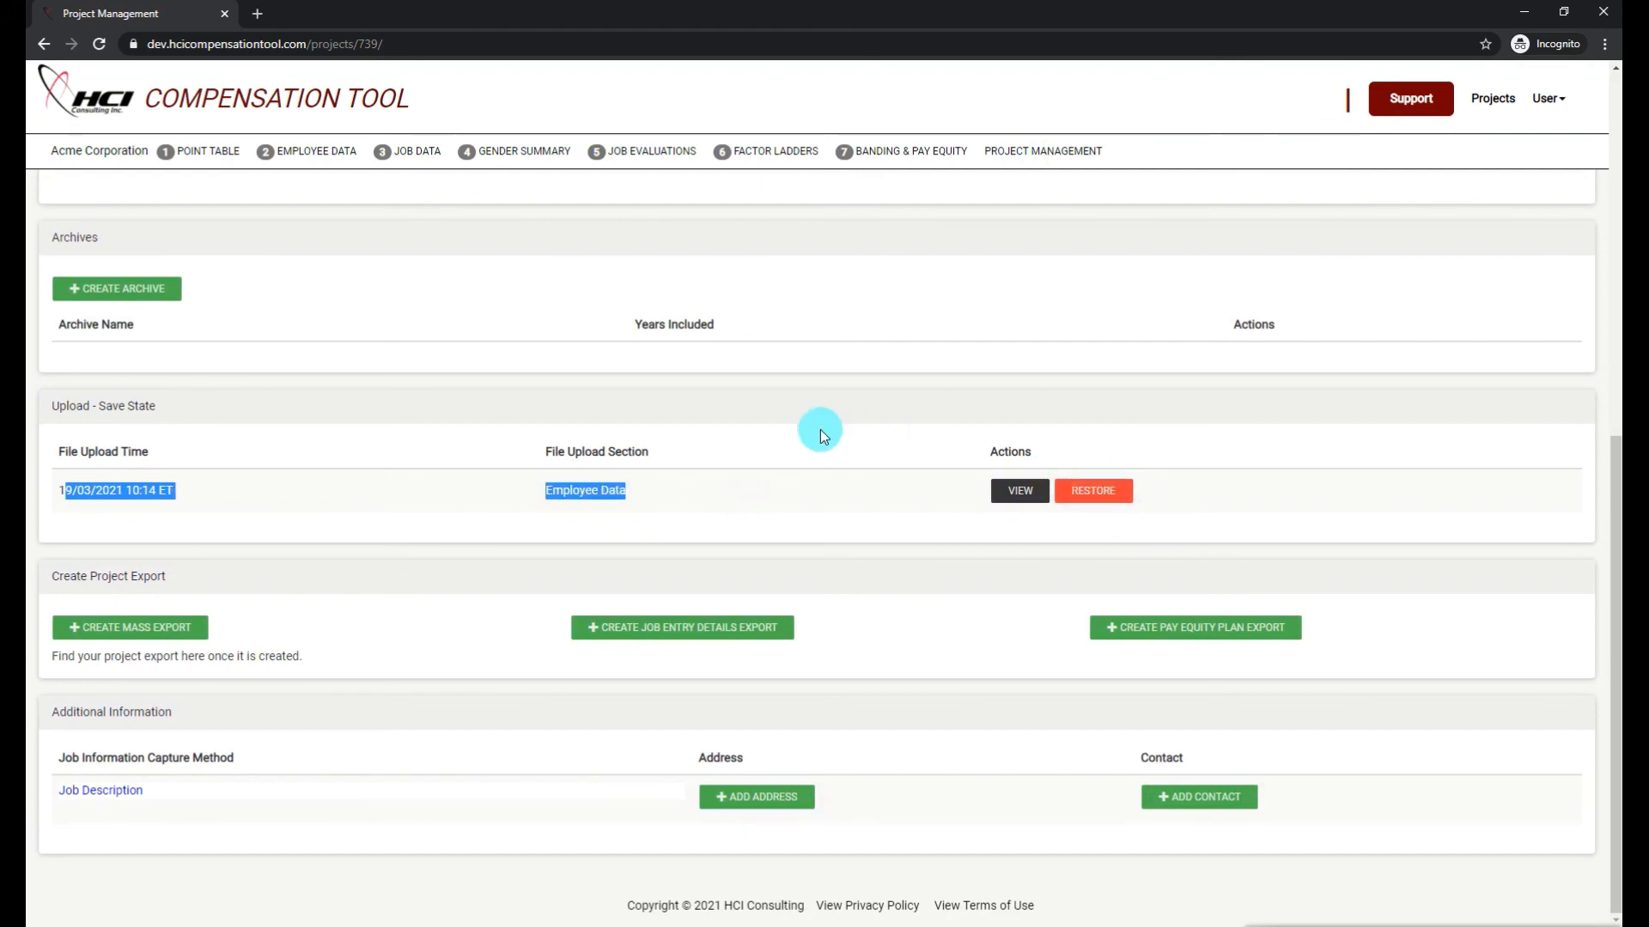
{"action": "left_click", "coordinate": [833, 448]}
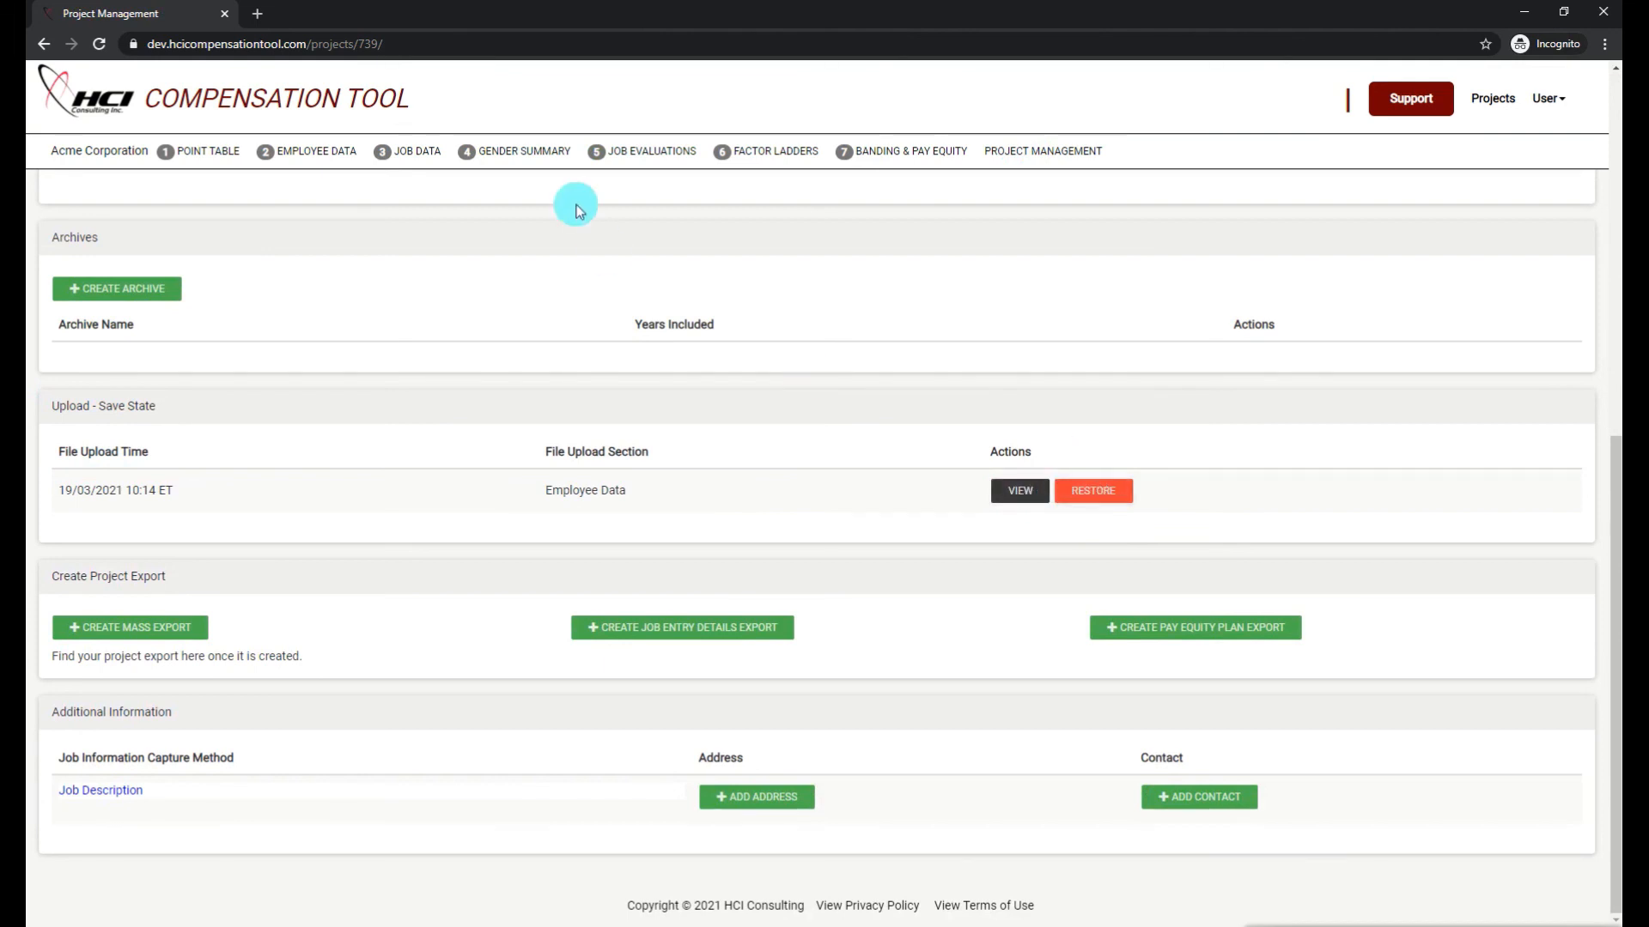
Step: Return to the Employee Data section and review the uploaded employee rows down to the finance and sales jobs
{"action": "left_click", "coordinate": [327, 155]}
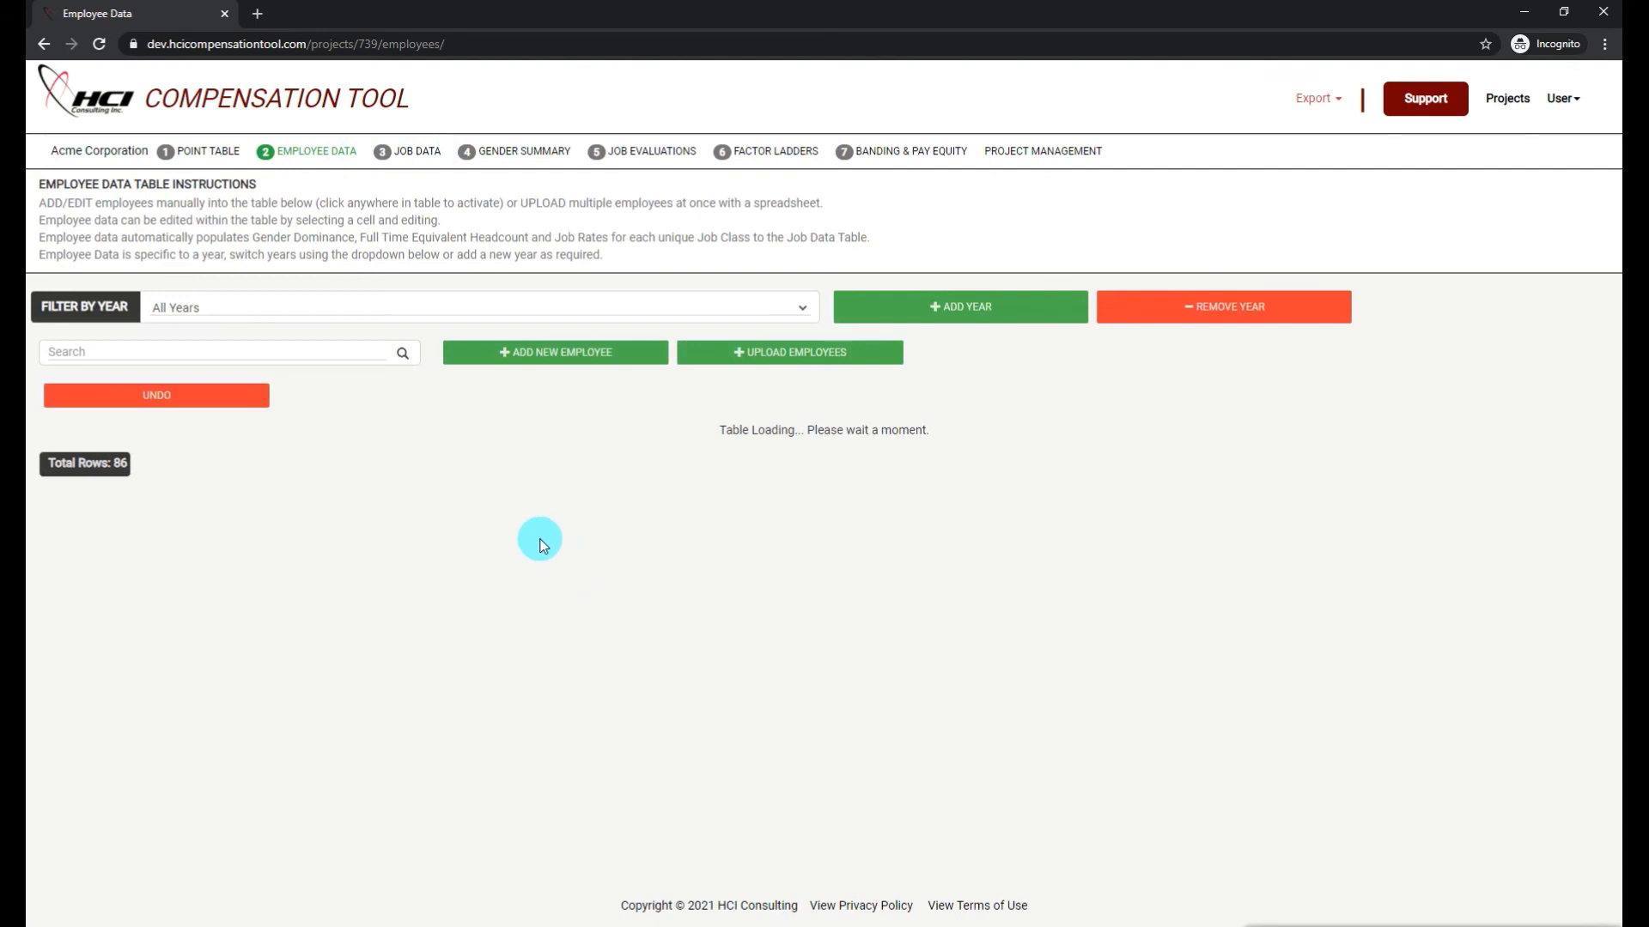
{"action": "scroll", "coordinate": [548, 522], "scroll_direction": "down", "scroll_amount": 2}
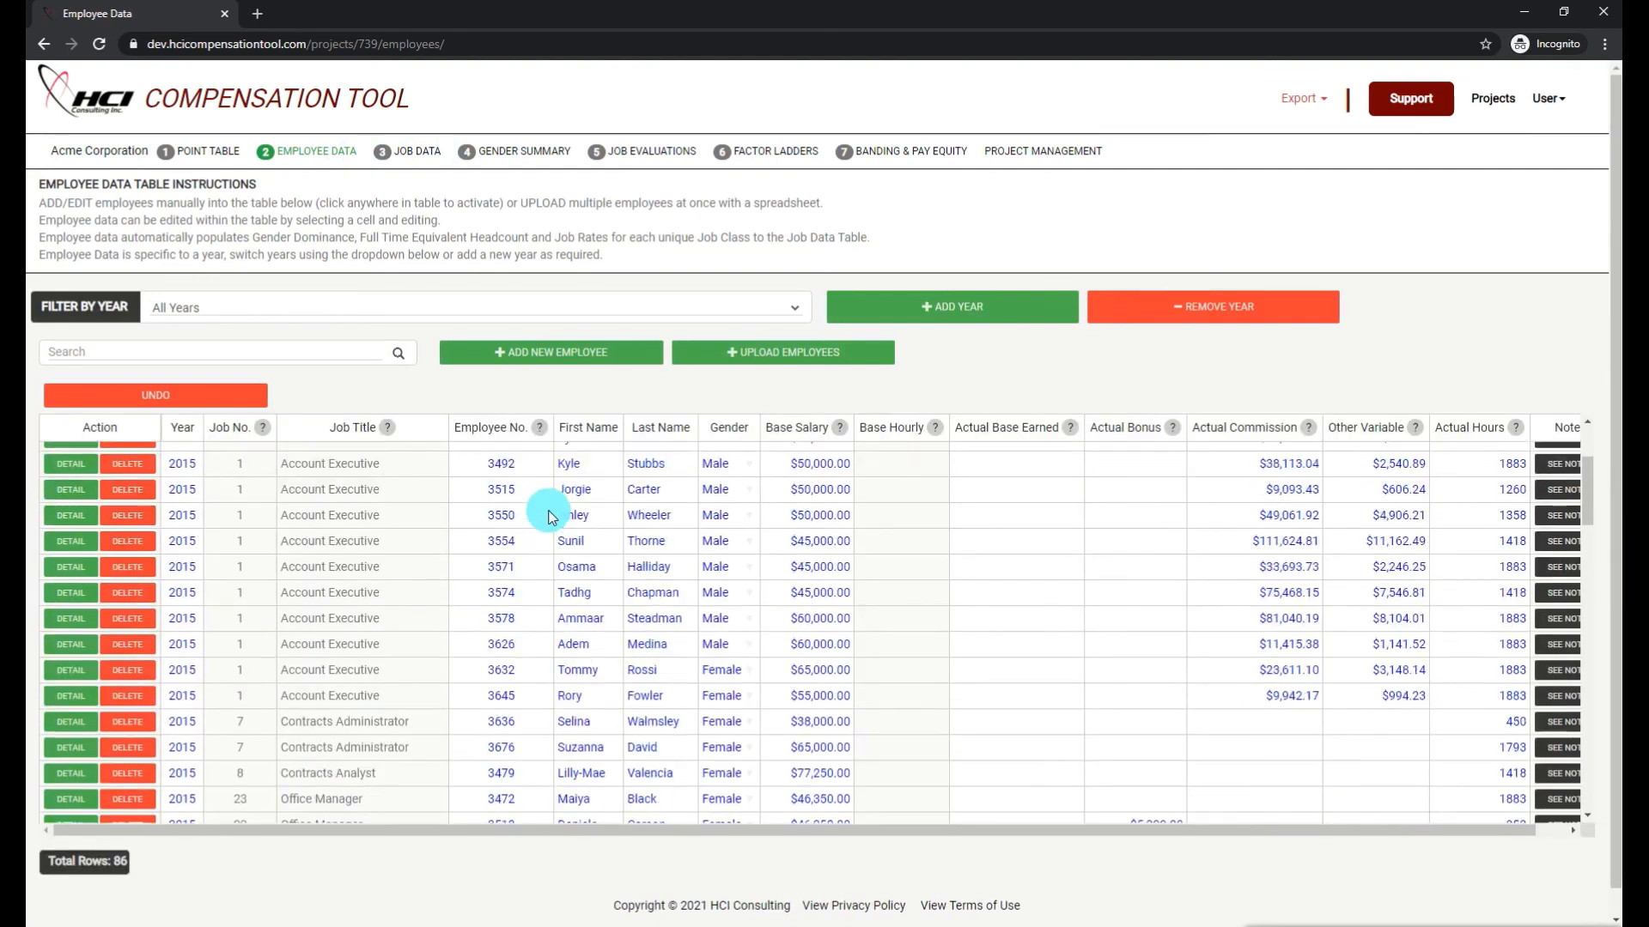
{"action": "scroll", "coordinate": [550, 516], "scroll_direction": "down", "scroll_amount": 10}
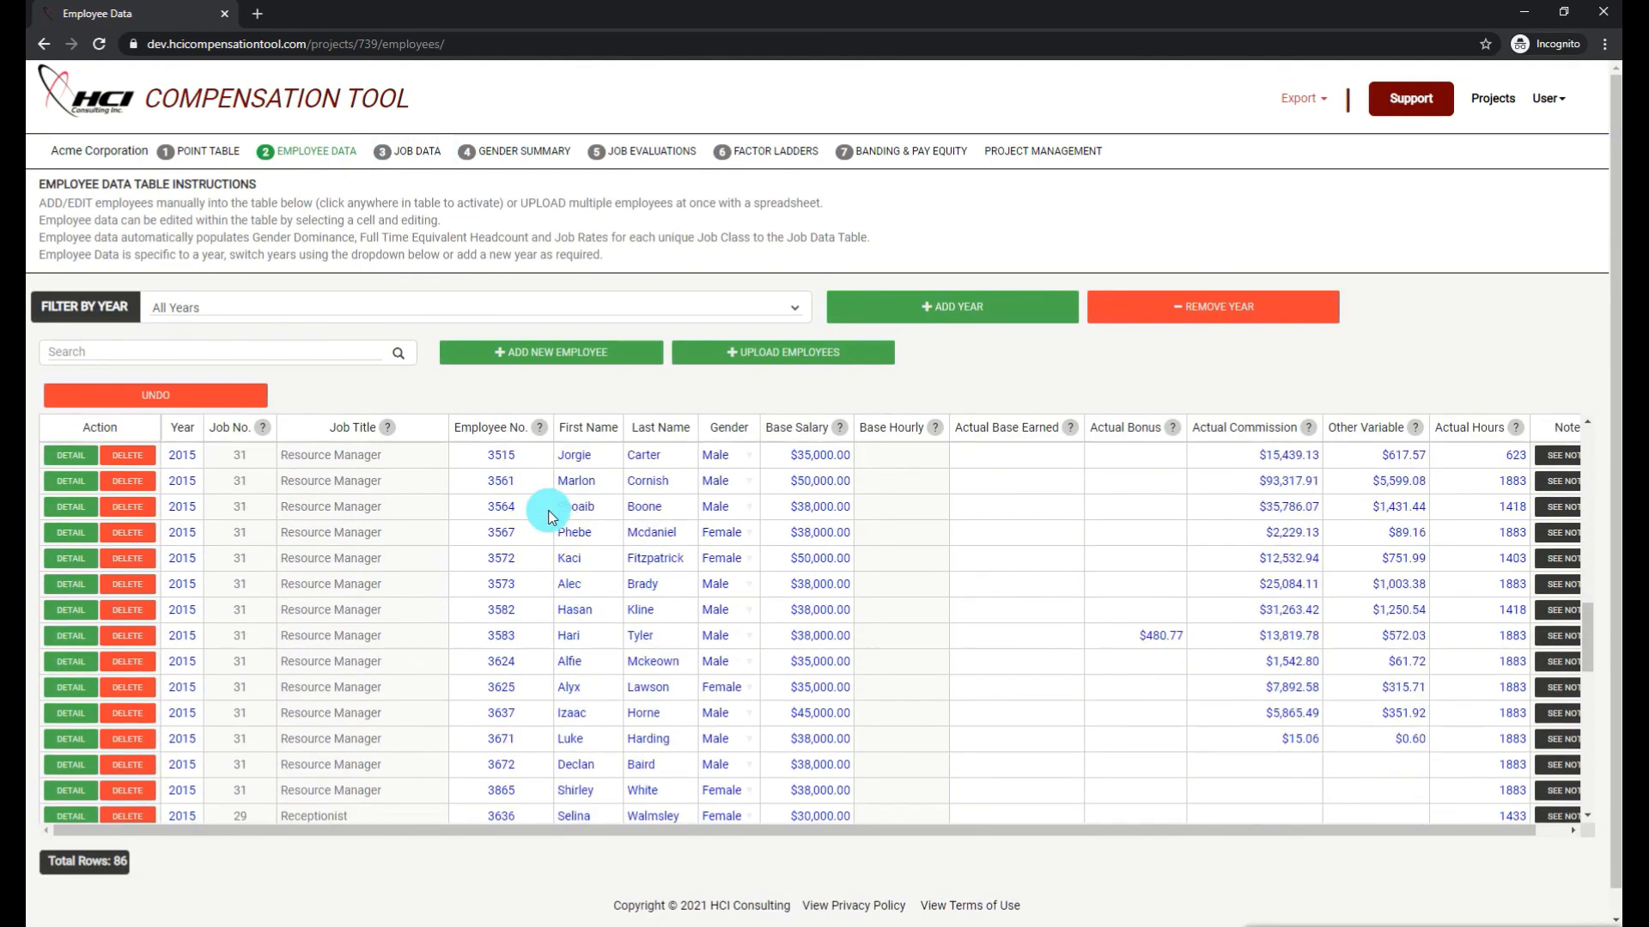
{"action": "scroll", "coordinate": [551, 515], "scroll_direction": "down", "scroll_amount": 3}
{"action": "scroll", "coordinate": [550, 515], "scroll_direction": "down", "scroll_amount": 4}
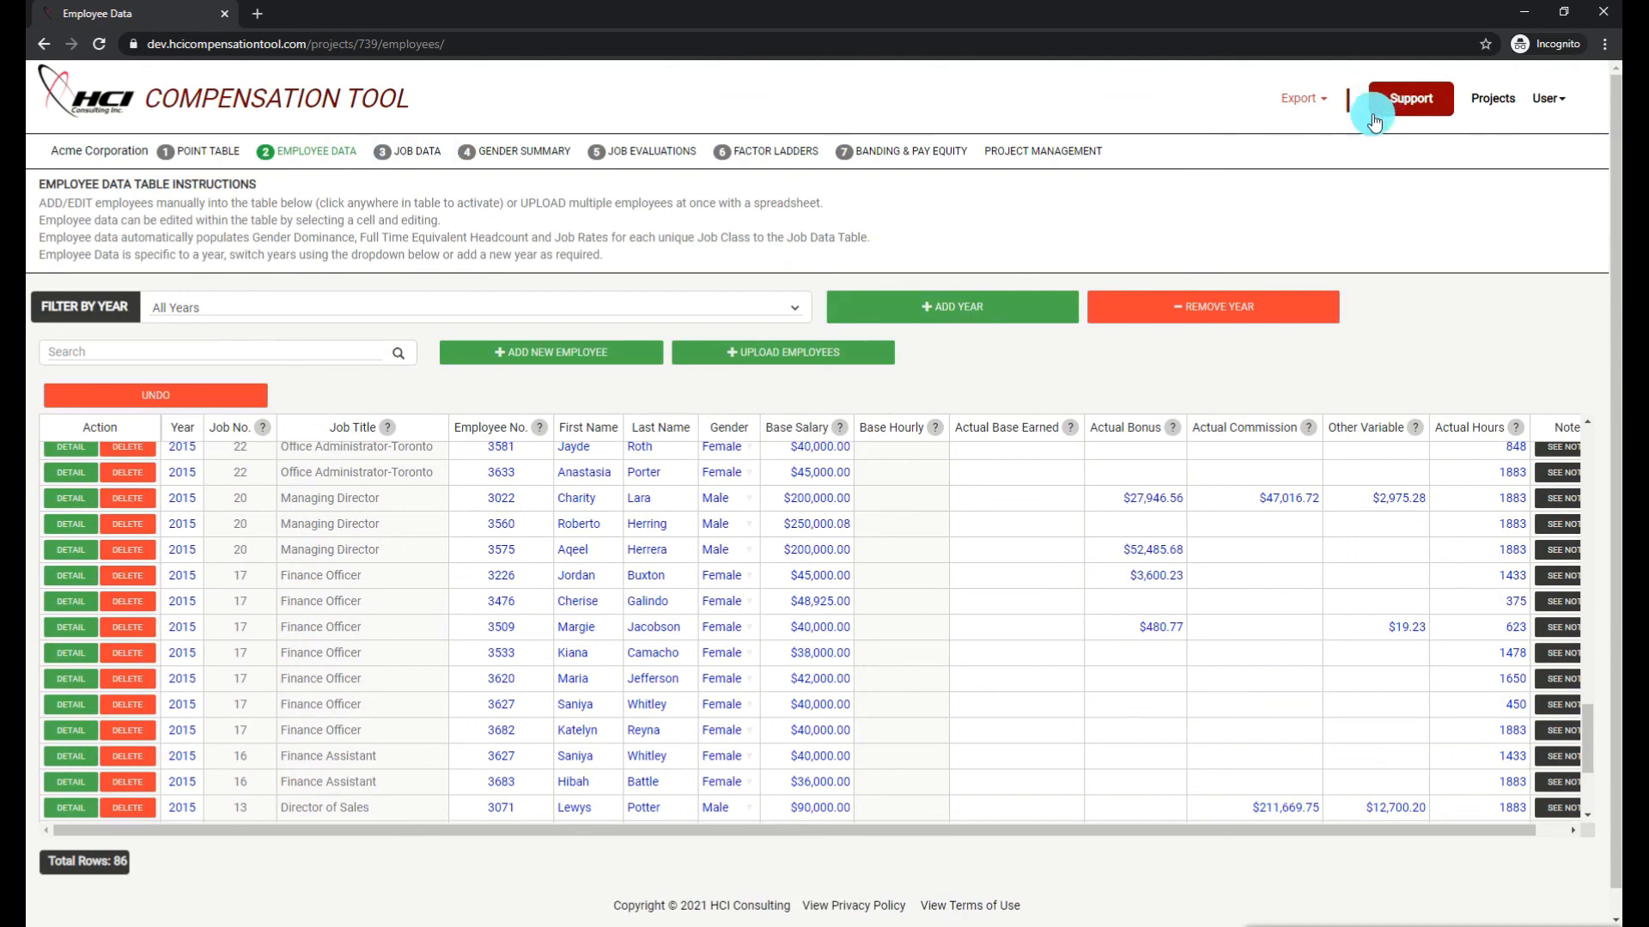
{"action": "left_click", "coordinate": [1141, 685]}
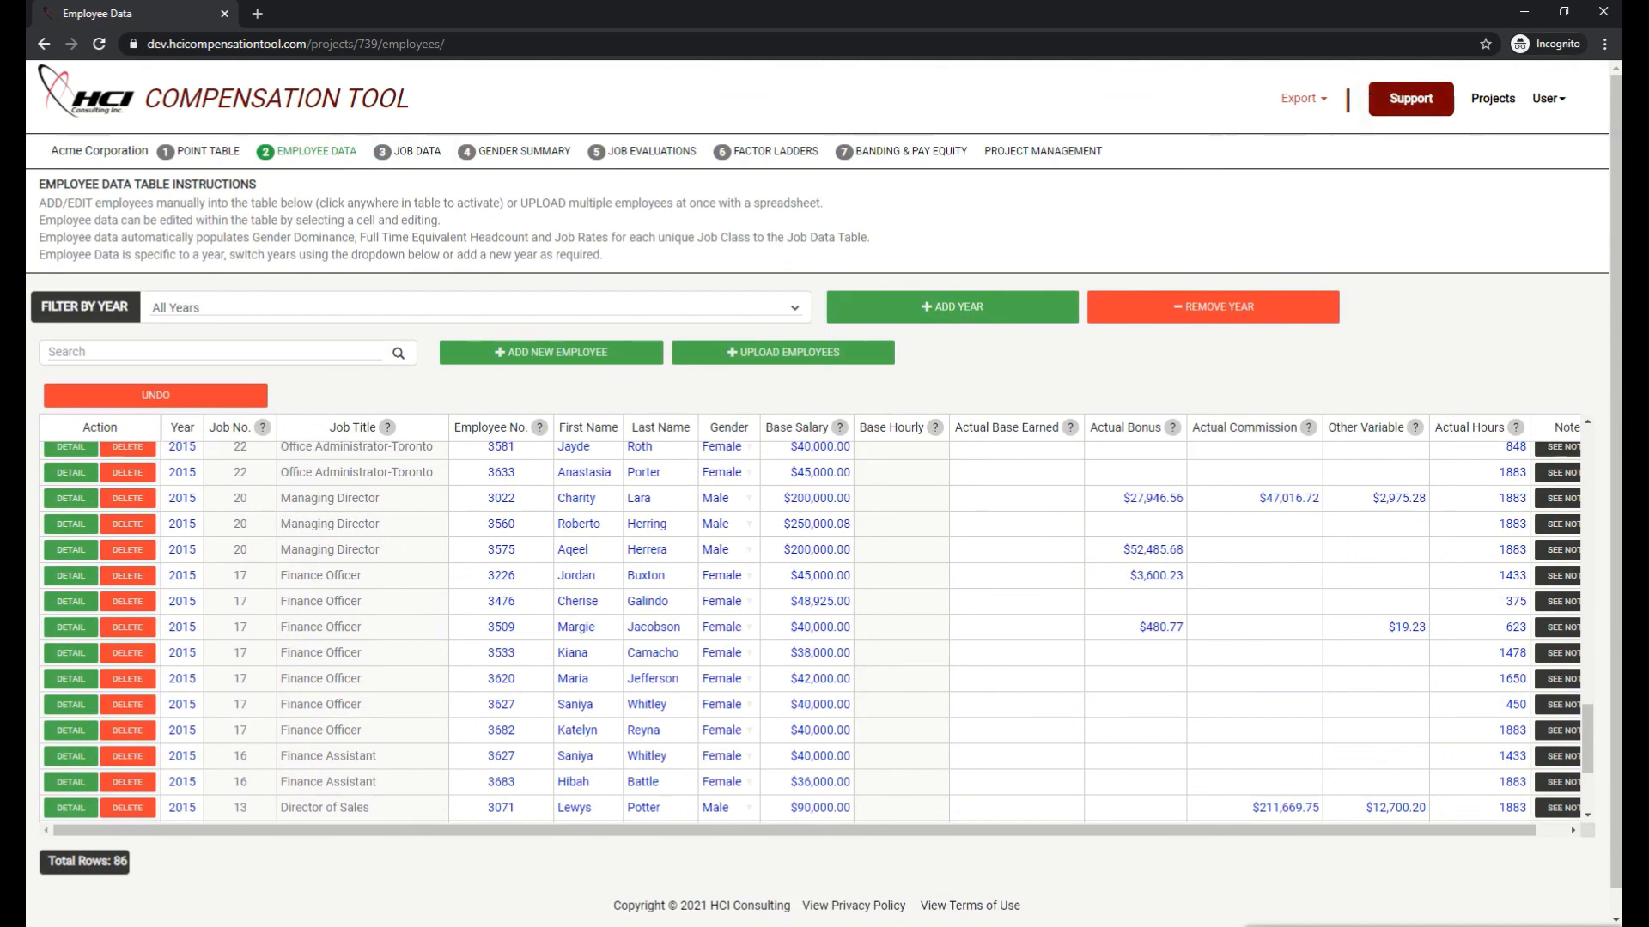